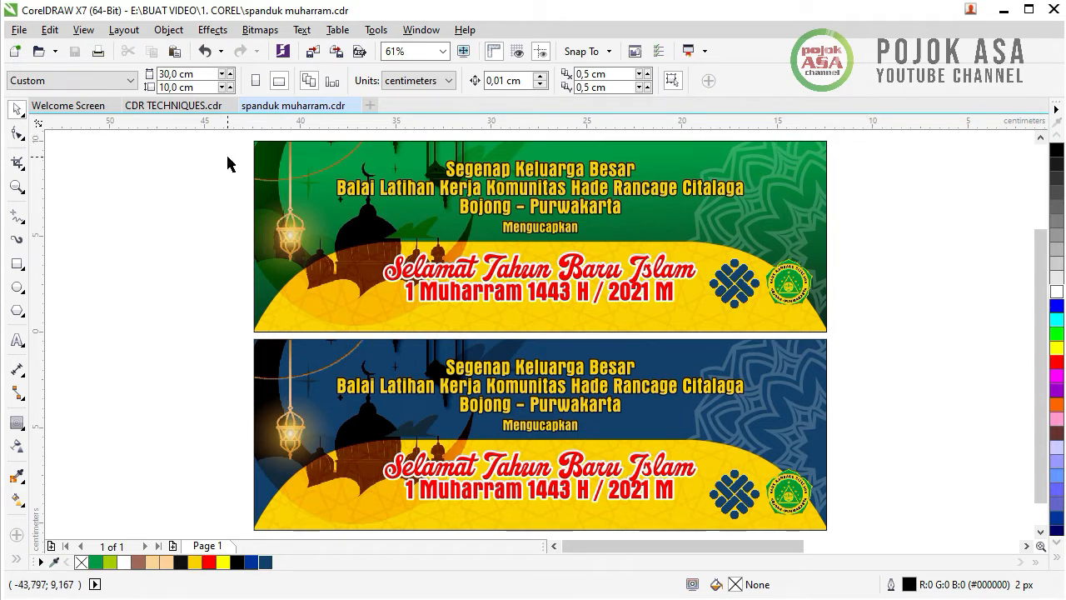
- Switch to the CDR TECHNIQUES.cdr document and examine the prepared ornaments, logos, texts and colour swatches around the page
{"action": "left_click", "coordinate": [178, 106]}
{"action": "scroll", "coordinate": [386, 283], "scroll_direction": "down", "scroll_amount": 2}
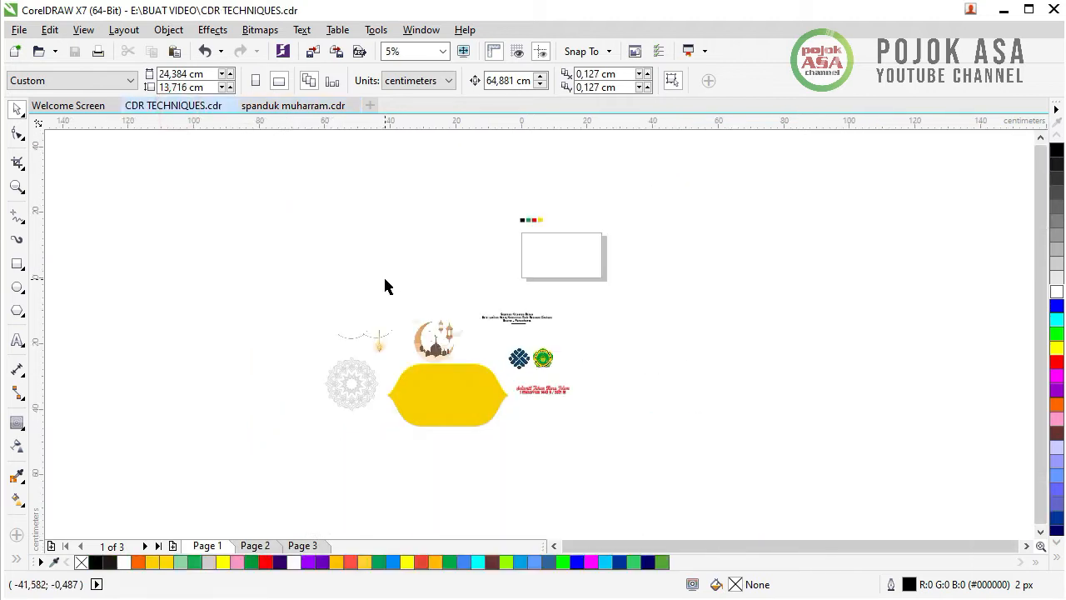
{"action": "scroll", "coordinate": [508, 233], "scroll_direction": "up", "scroll_amount": 3}
{"action": "scroll", "coordinate": [521, 250], "scroll_direction": "down", "scroll_amount": 2}
{"action": "scroll", "coordinate": [523, 227], "scroll_direction": "up", "scroll_amount": 2}
{"action": "scroll", "coordinate": [469, 269], "scroll_direction": "down", "scroll_amount": 3}
{"action": "scroll", "coordinate": [402, 389], "scroll_direction": "up", "scroll_amount": 1}
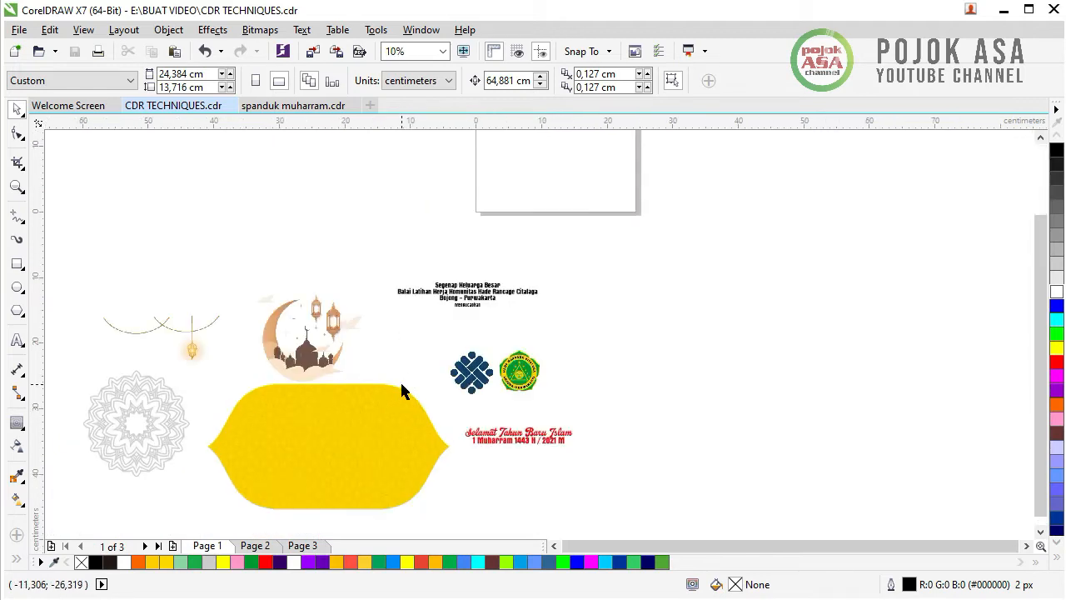
{"action": "scroll", "coordinate": [359, 405], "scroll_direction": "up", "scroll_amount": 1}
{"action": "scroll", "coordinate": [401, 357], "scroll_direction": "down", "scroll_amount": 1}
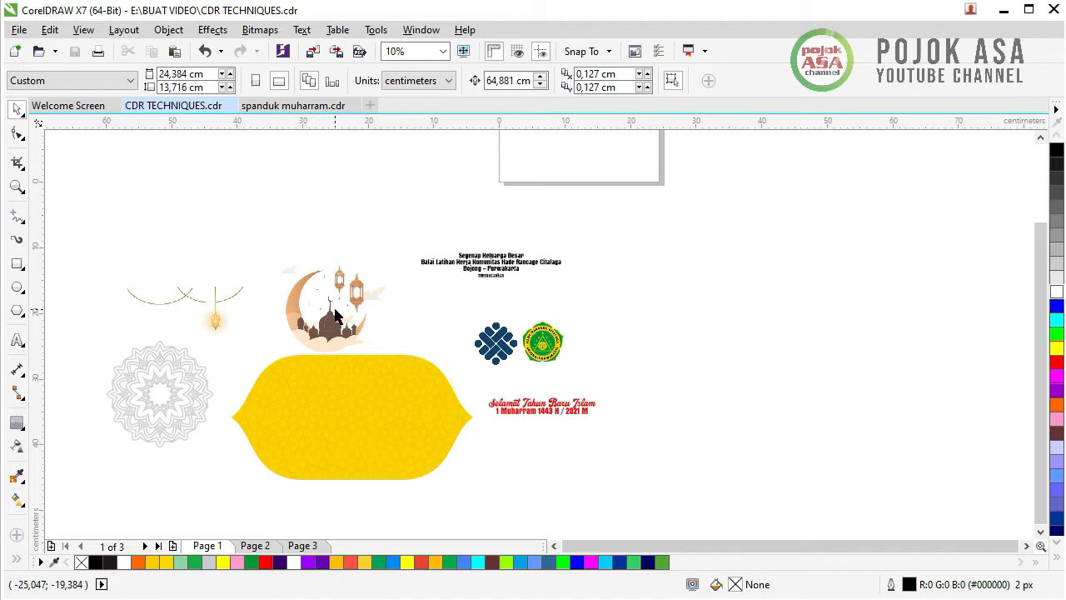
{"action": "scroll", "coordinate": [336, 315], "scroll_direction": "up", "scroll_amount": 1}
{"action": "scroll", "coordinate": [341, 316], "scroll_direction": "down", "scroll_amount": 2}
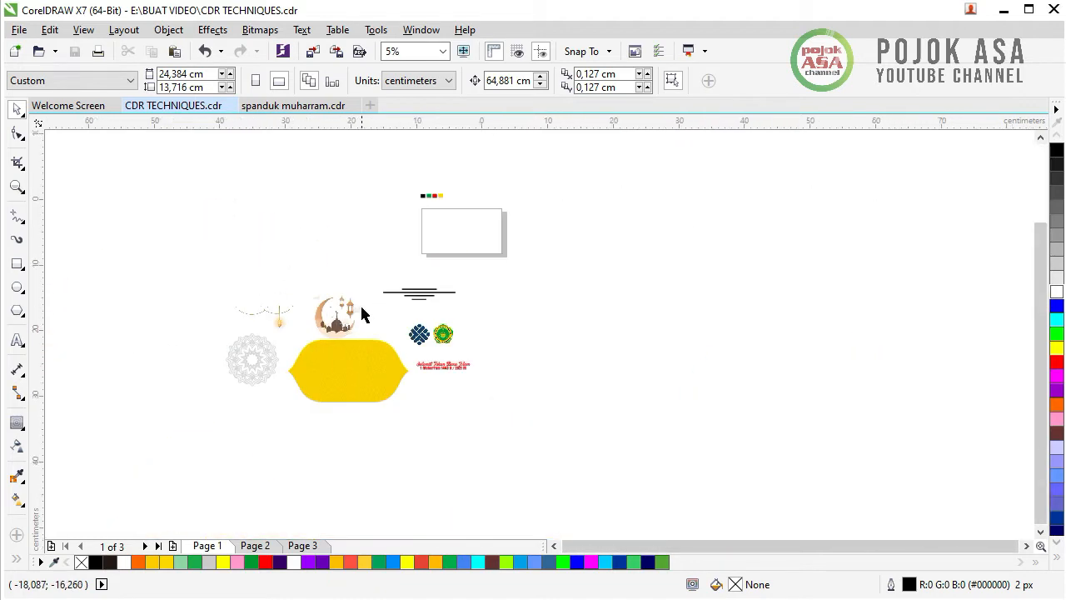
{"action": "scroll", "coordinate": [362, 314], "scroll_direction": "up", "scroll_amount": 1}
{"action": "scroll", "coordinate": [326, 325], "scroll_direction": "up", "scroll_amount": 1}
{"action": "scroll", "coordinate": [326, 326], "scroll_direction": "down", "scroll_amount": 1}
{"action": "scroll", "coordinate": [440, 285], "scroll_direction": "down", "scroll_amount": 1}
{"action": "scroll", "coordinate": [486, 190], "scroll_direction": "up", "scroll_amount": 2}
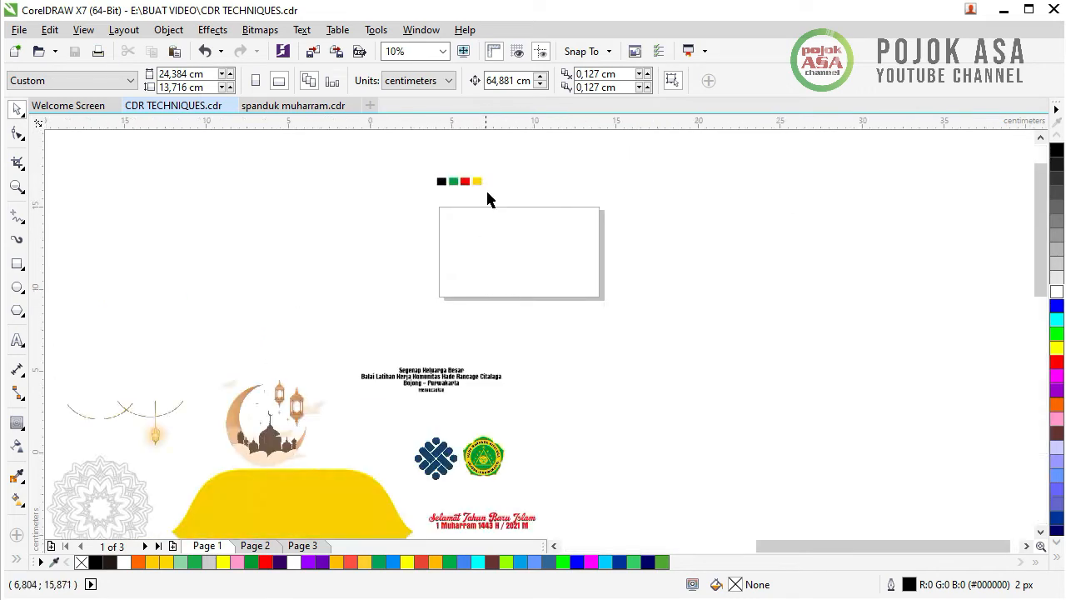
{"action": "left_click", "coordinate": [255, 264]}
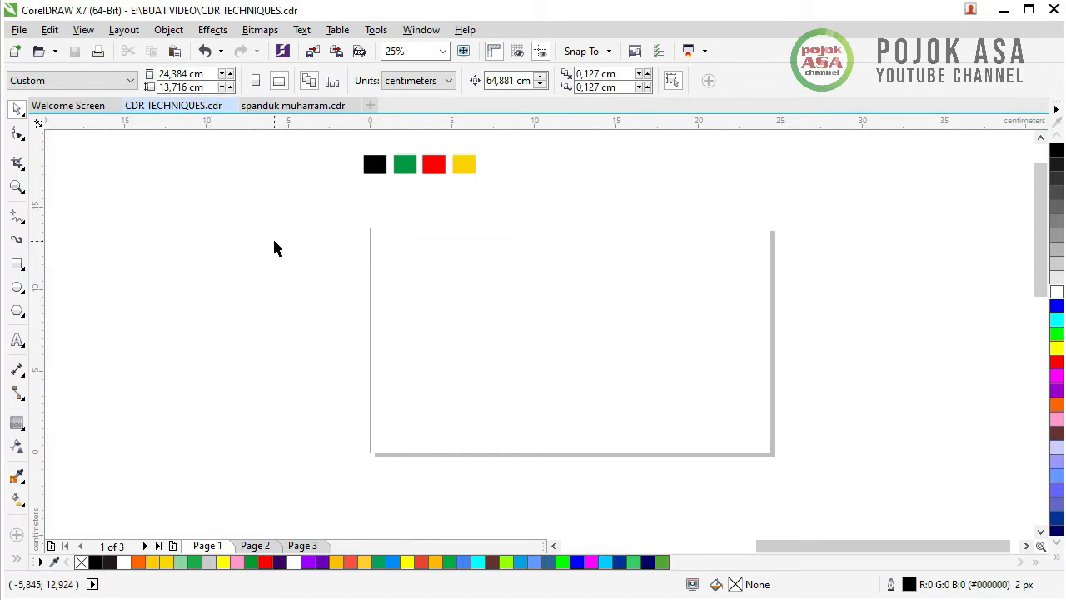
- Set the page size to 30 cm wide and 10 cm high, with centimeters as the units
{"action": "double_click", "coordinate": [179, 73]}
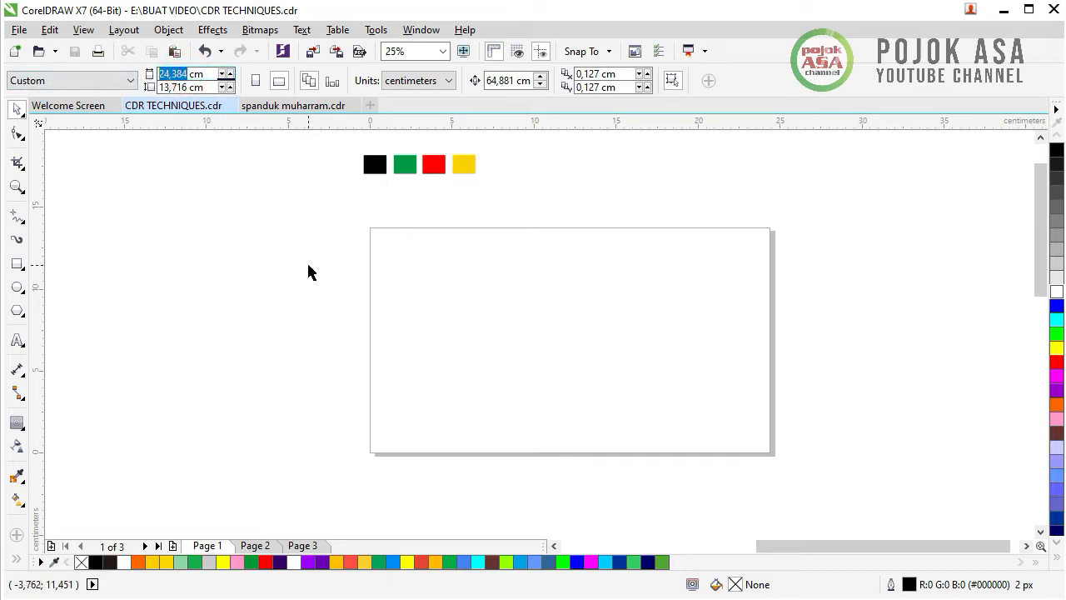
{"action": "left_click", "coordinate": [276, 241]}
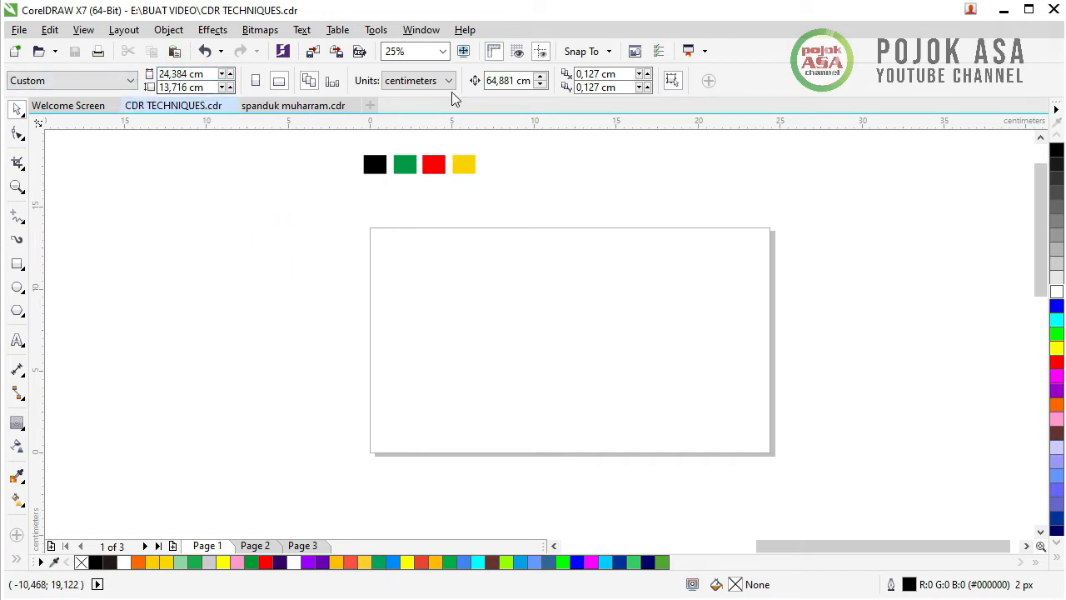
{"action": "left_click", "coordinate": [414, 80]}
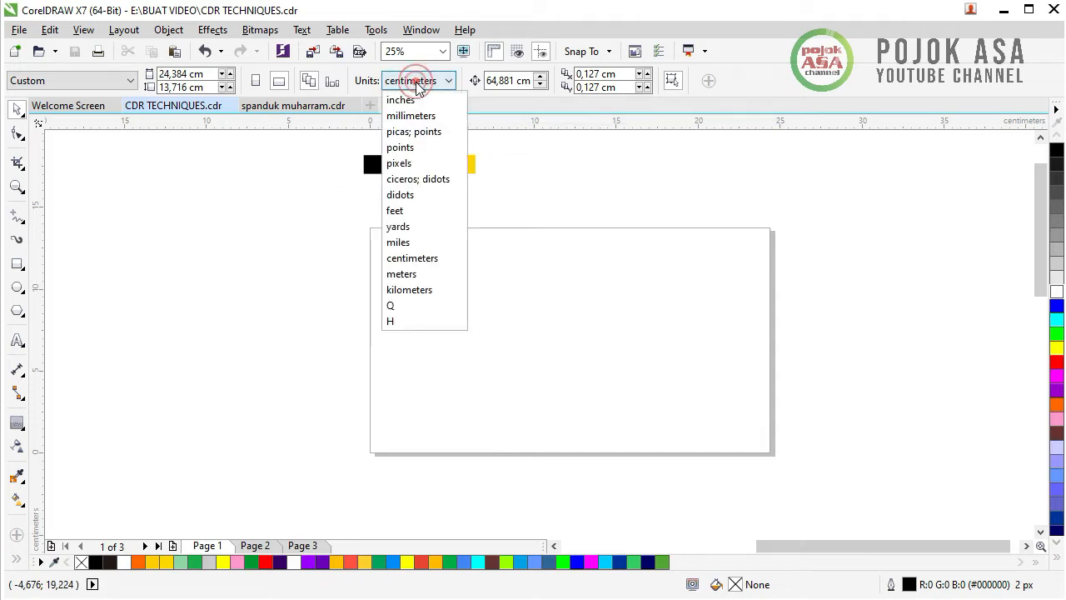
{"action": "left_click", "coordinate": [410, 264]}
{"action": "left_click", "coordinate": [184, 73]}
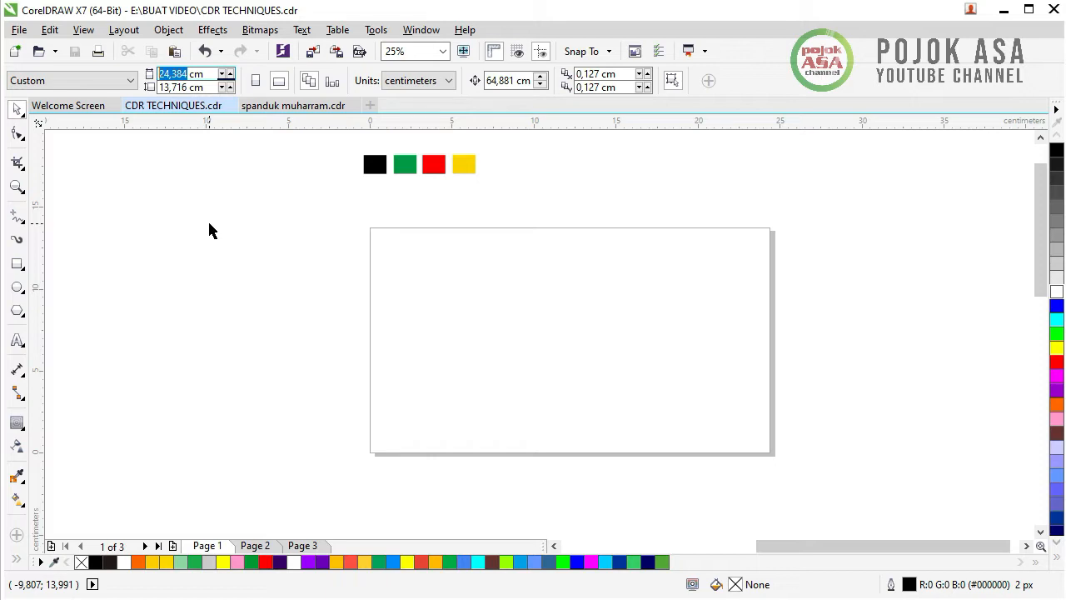
{"action": "type", "text": "30"}
{"action": "key", "text": "Tab"}
{"action": "type", "text": "1"}
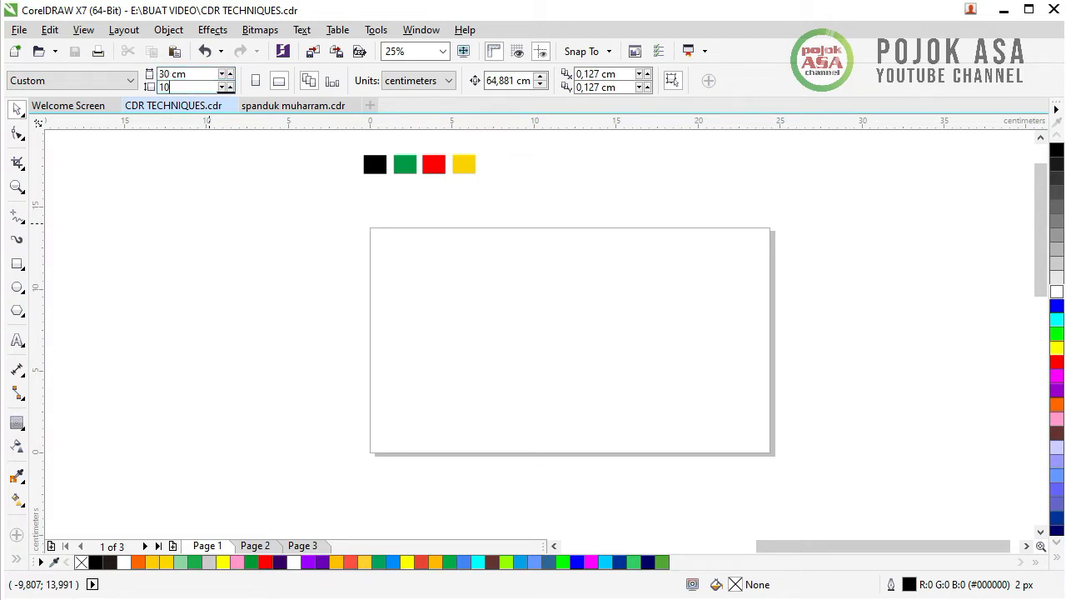
{"action": "type", "text": "0"}
{"action": "key", "text": "Return"}
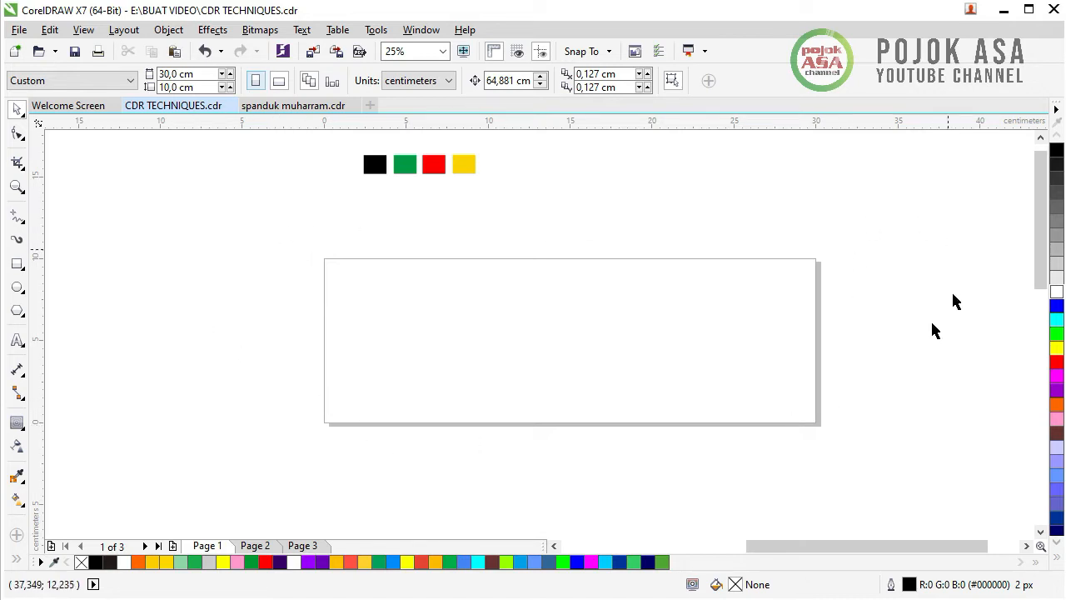
- Draw a 30 × 10 cm rectangle and centre it on the page
{"action": "left_click", "coordinate": [440, 317]}
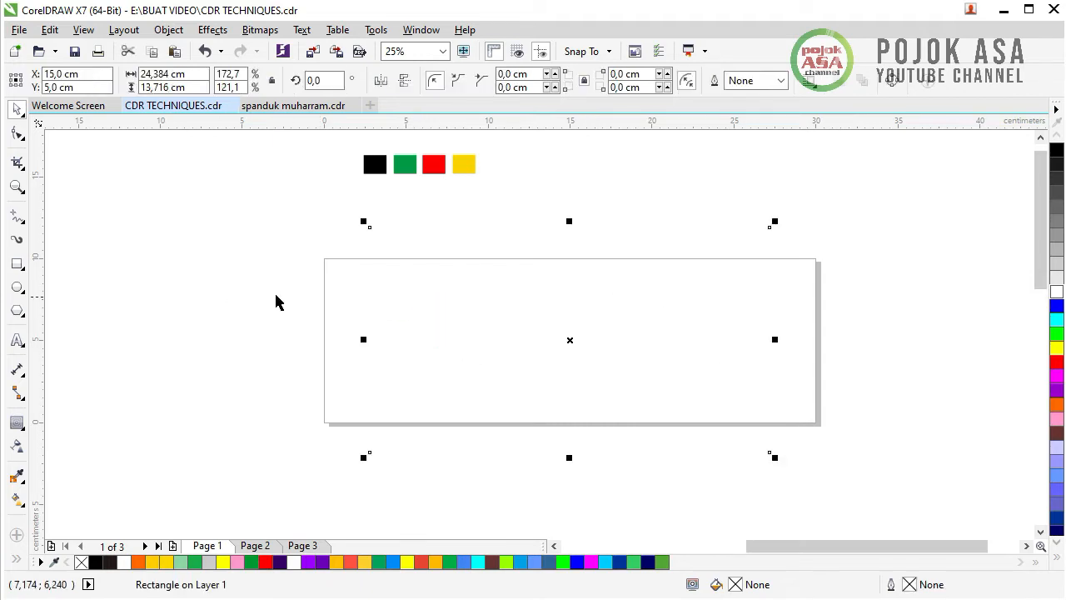
{"action": "left_click", "coordinate": [169, 288]}
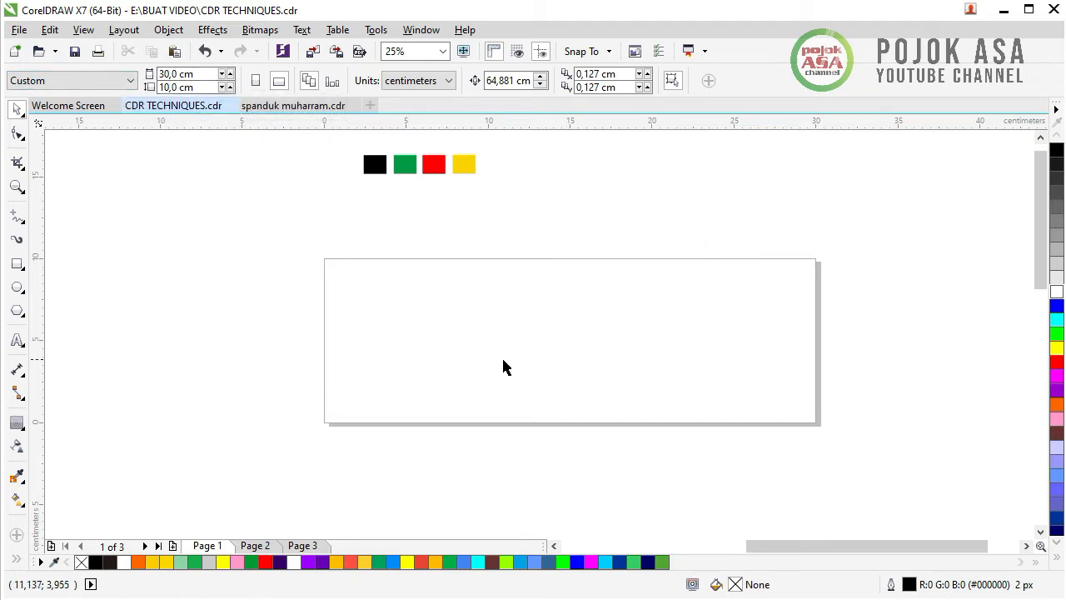
{"action": "scroll", "coordinate": [482, 354], "scroll_direction": "down", "scroll_amount": 3}
{"action": "scroll", "coordinate": [500, 354], "scroll_direction": "up", "scroll_amount": 3}
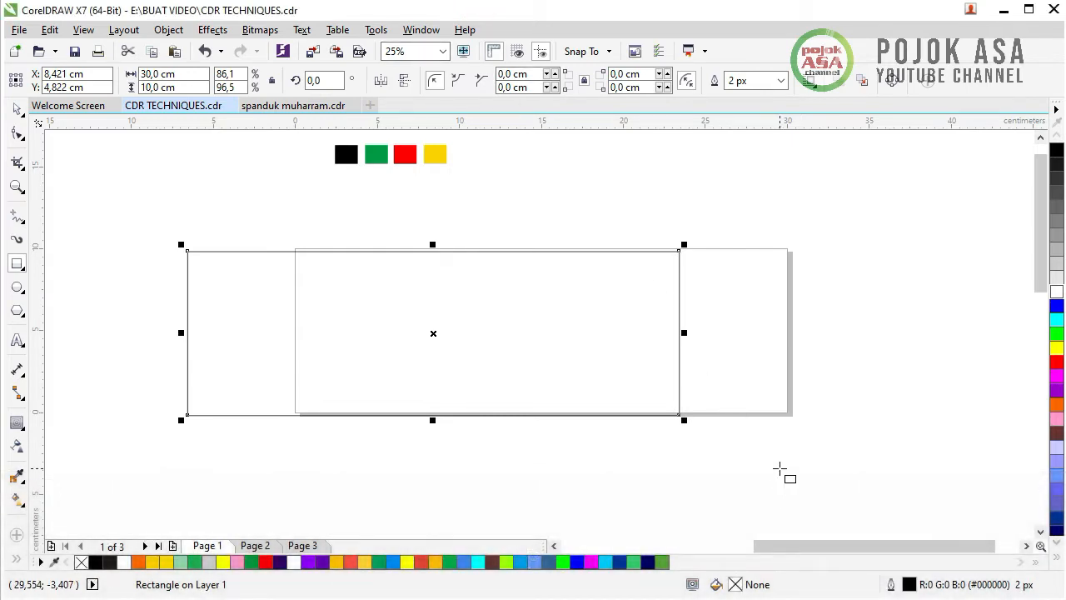
{"action": "key", "text": "p"}
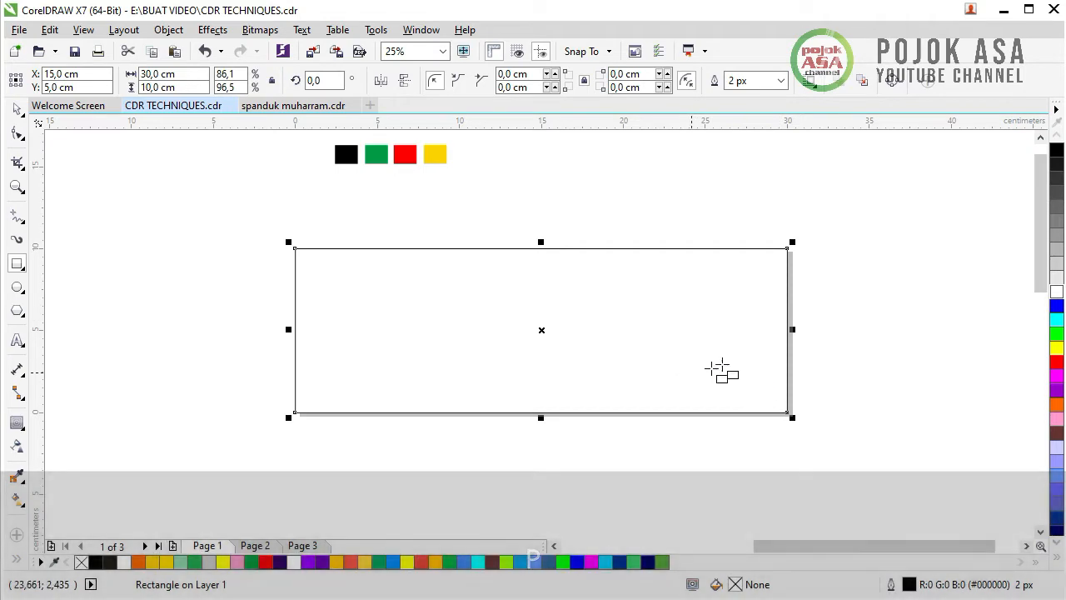
{"action": "left_click", "coordinate": [16, 110]}
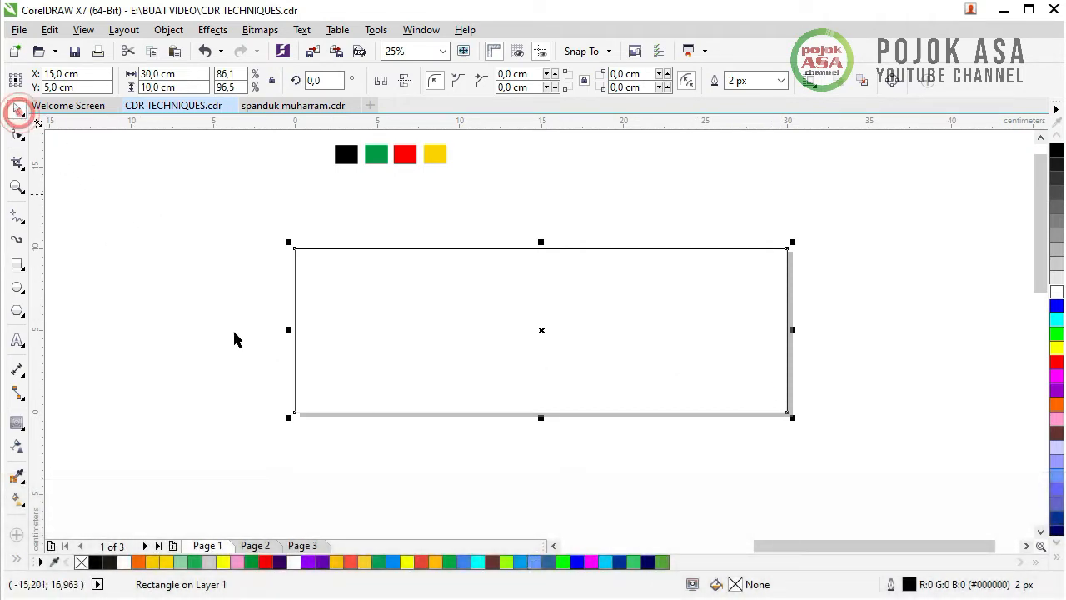
{"action": "left_click", "coordinate": [240, 369]}
{"action": "left_click", "coordinate": [405, 327]}
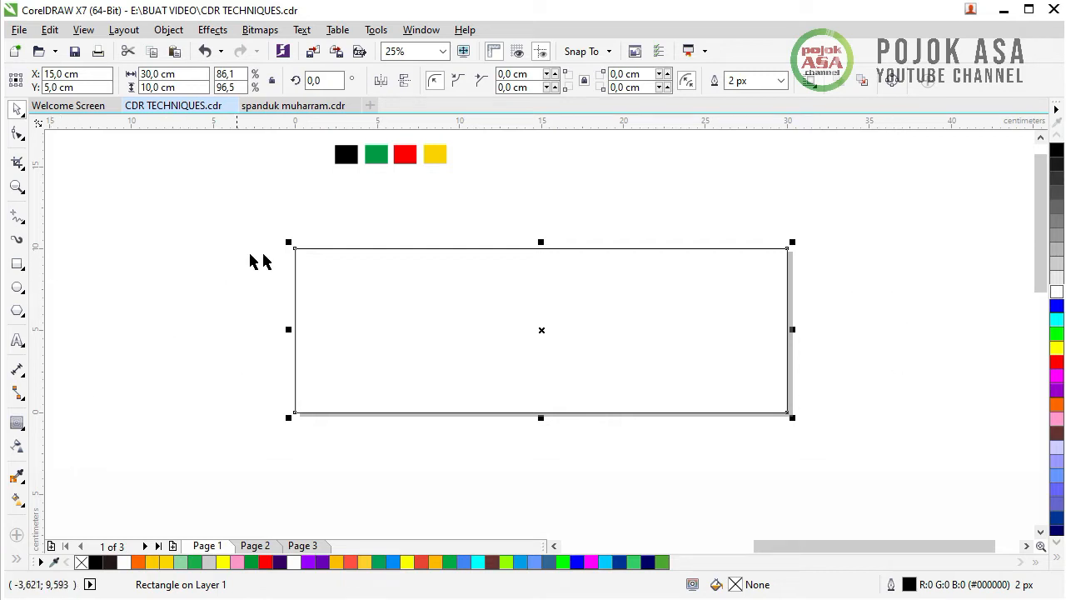
{"action": "left_click", "coordinate": [200, 295]}
{"action": "left_click", "coordinate": [379, 293]}
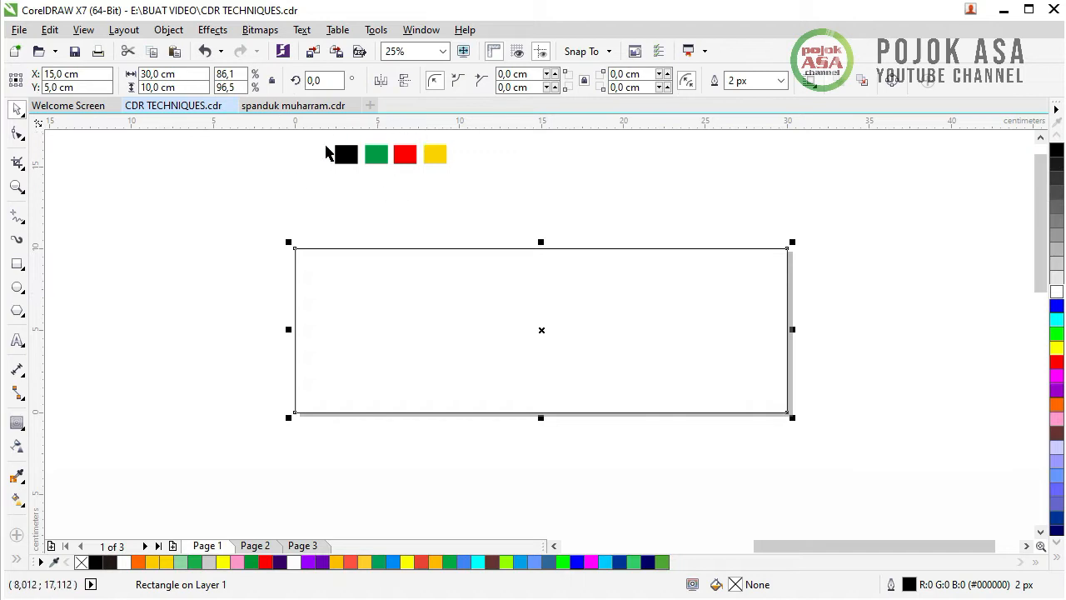
{"action": "left_click_drag", "start_coordinate": [315, 136], "coordinate": [454, 175]}
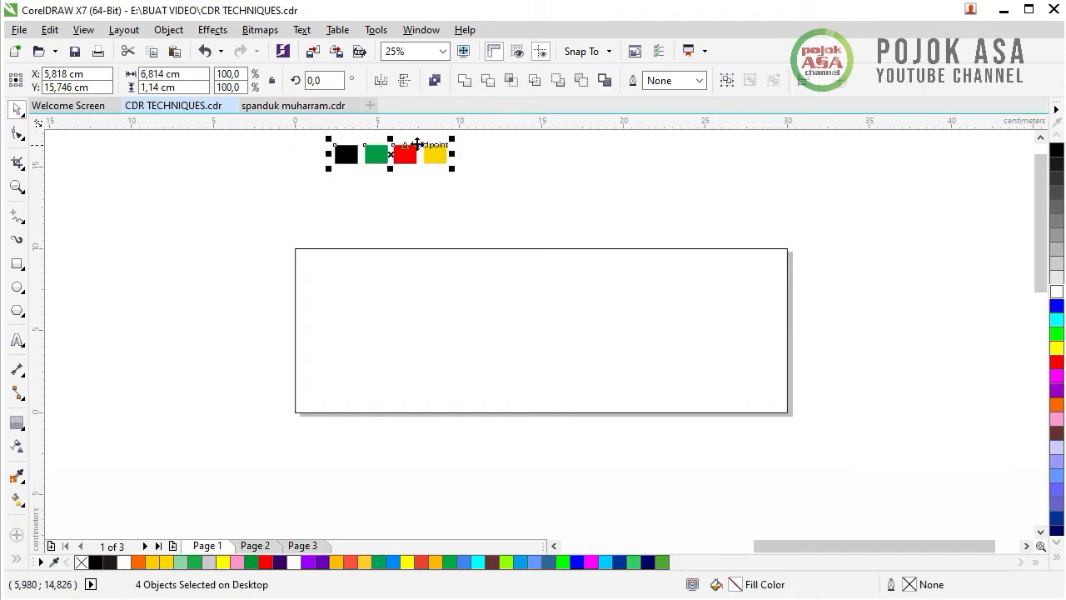
{"action": "left_click", "coordinate": [202, 254]}
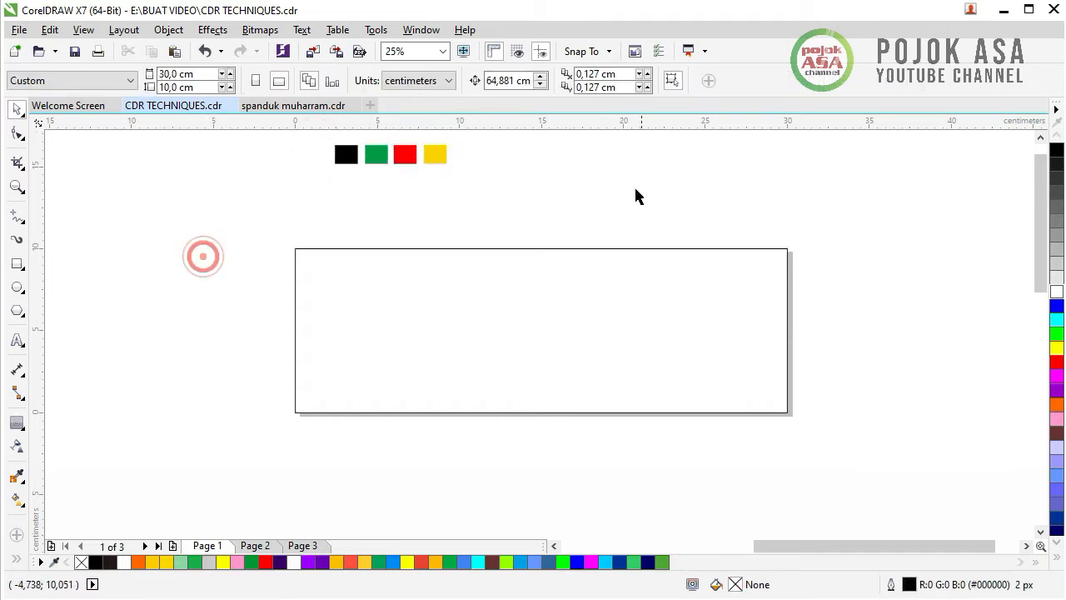
{"action": "left_click", "coordinate": [394, 310]}
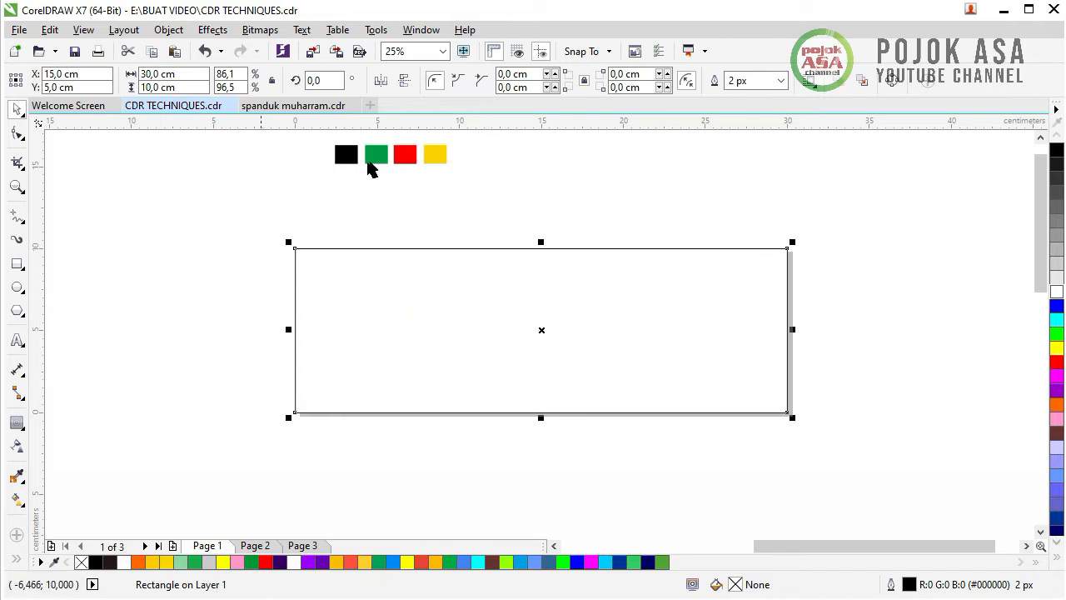
{"action": "left_click", "coordinate": [23, 503]}
{"action": "left_click", "coordinate": [526, 218]}
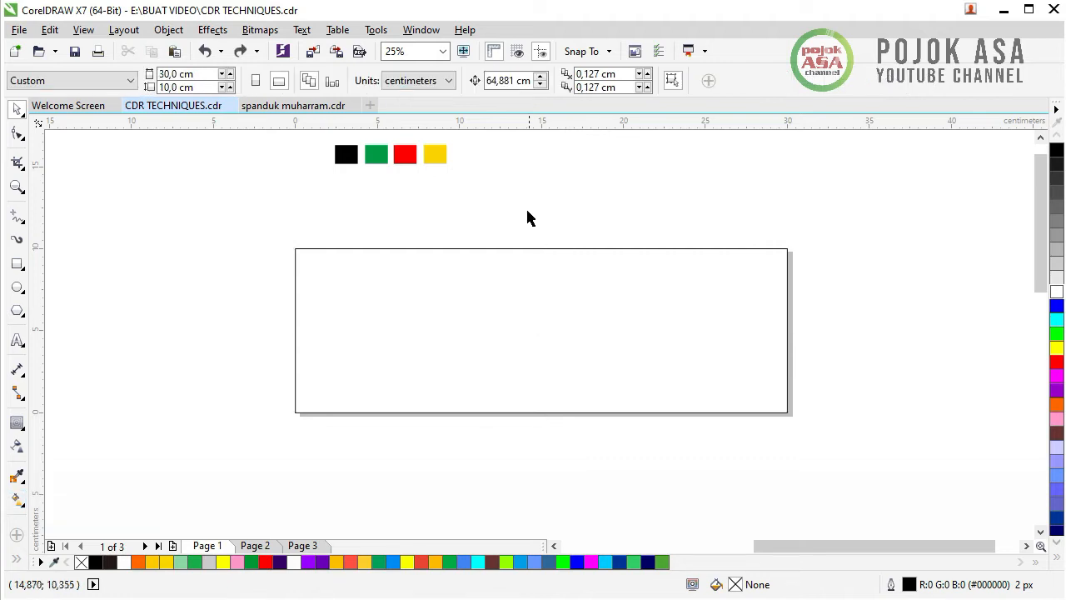
{"action": "left_click", "coordinate": [380, 356]}
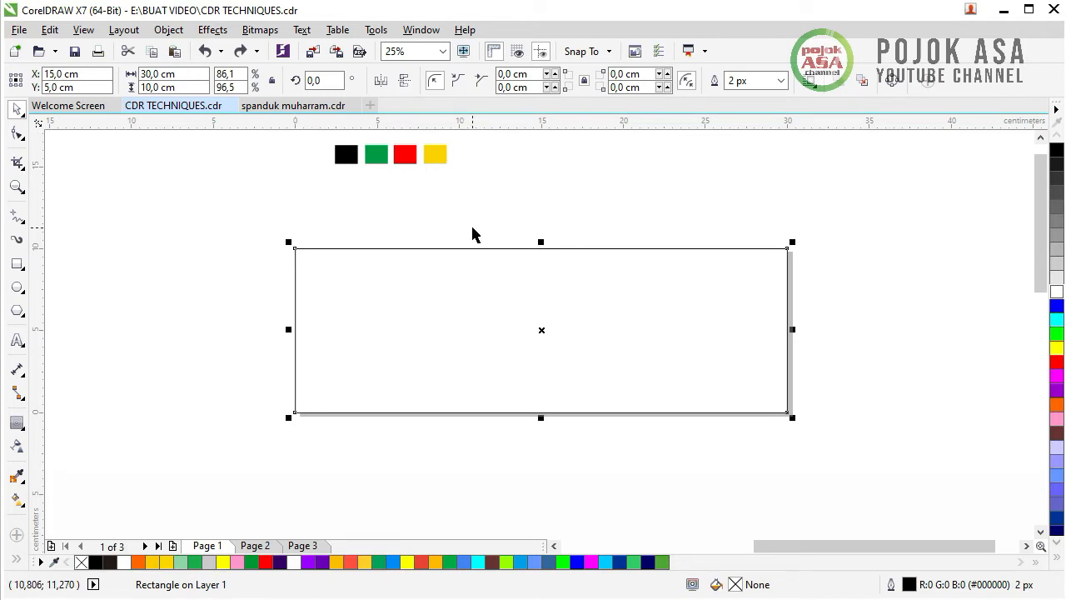
{"action": "left_click", "coordinate": [232, 213]}
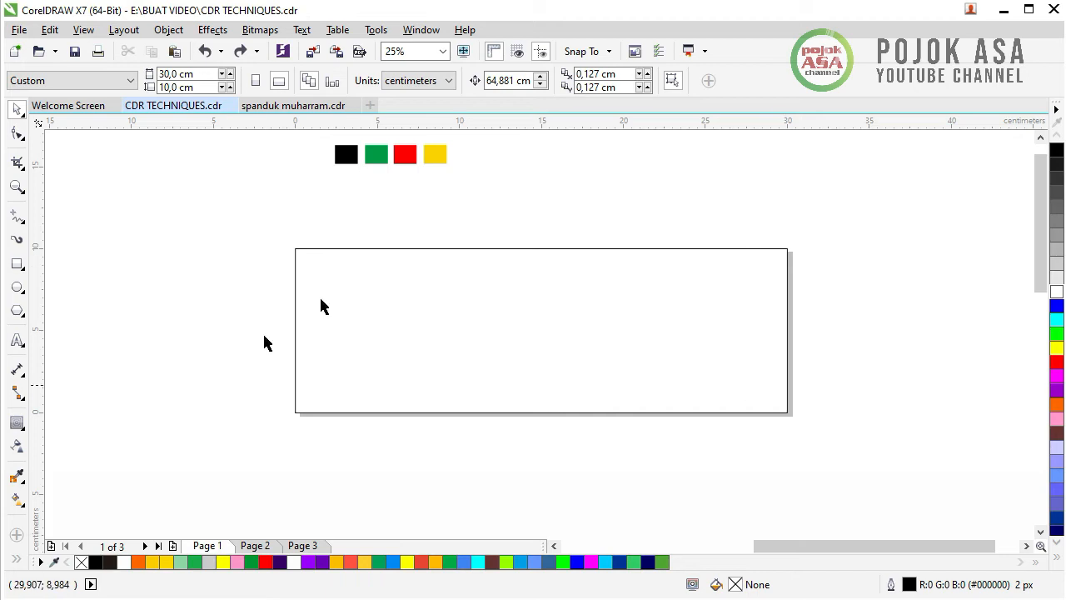
{"action": "left_click", "coordinate": [483, 292]}
{"action": "left_click", "coordinate": [295, 159]}
{"action": "left_click_drag", "start_coordinate": [310, 130], "coordinate": [484, 208]}
{"action": "left_click", "coordinate": [485, 212]}
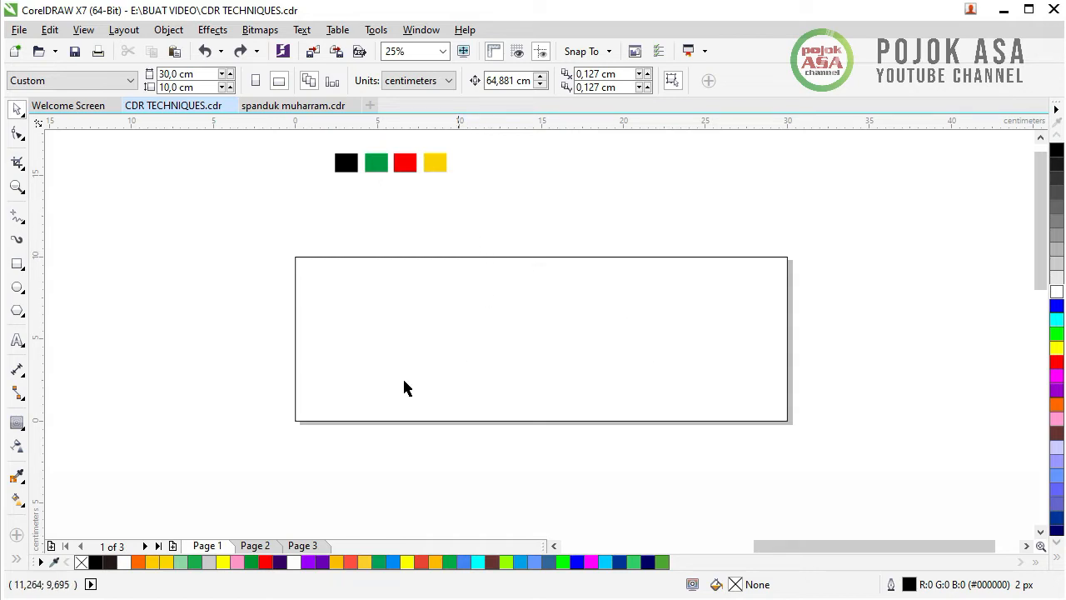
{"action": "left_click", "coordinate": [211, 349]}
- Apply a vertical linear fountain fill to the page-sized rectangle with Interactive Fill, running from above its upper edge to below its lower edge
{"action": "left_click", "coordinate": [463, 308]}
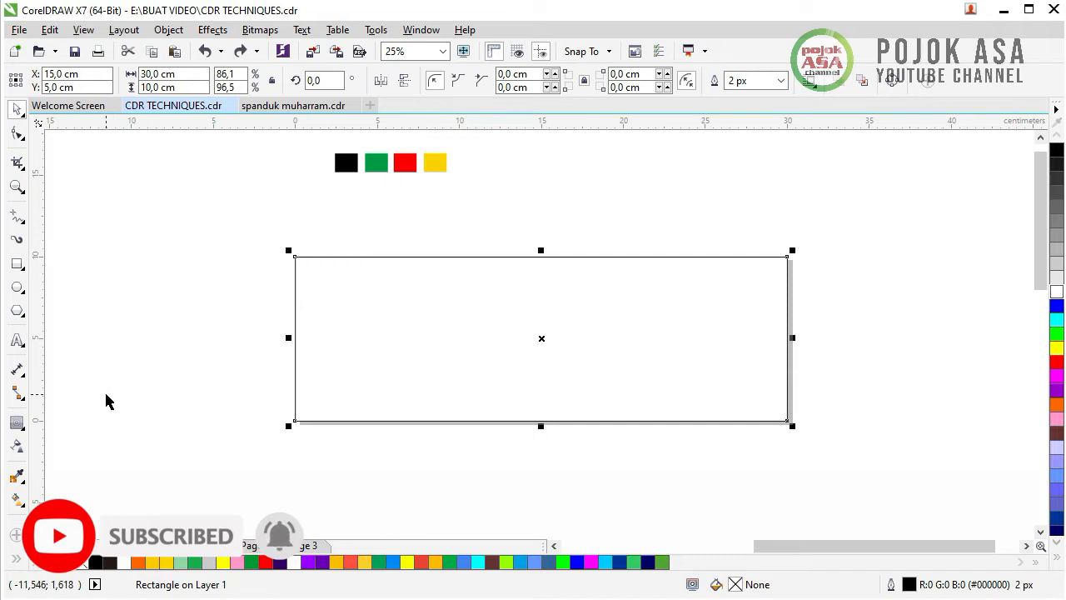
{"action": "left_click", "coordinate": [17, 558]}
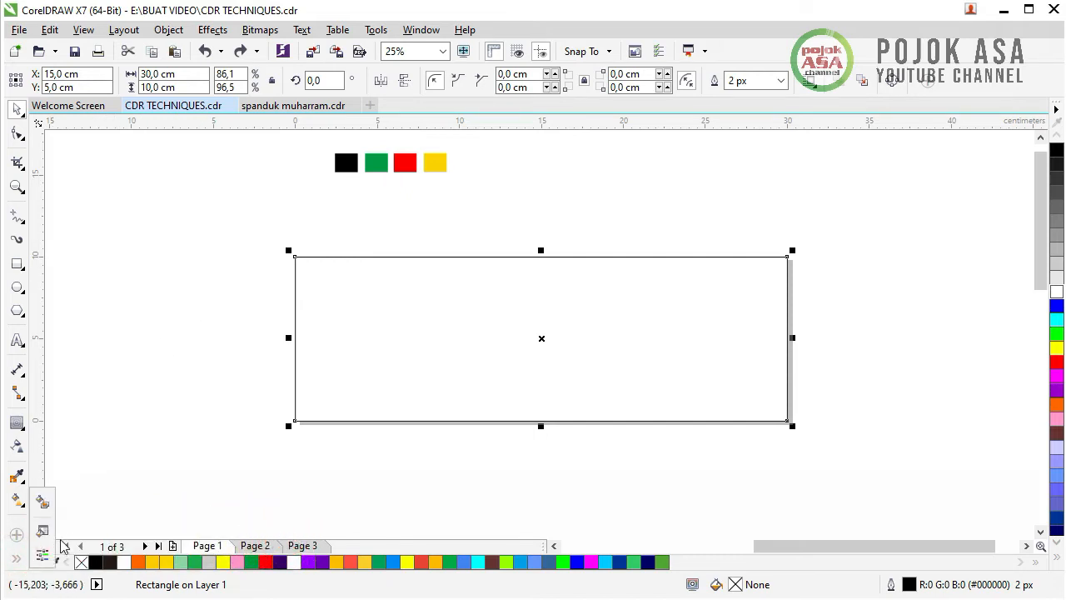
{"action": "left_click", "coordinate": [18, 503]}
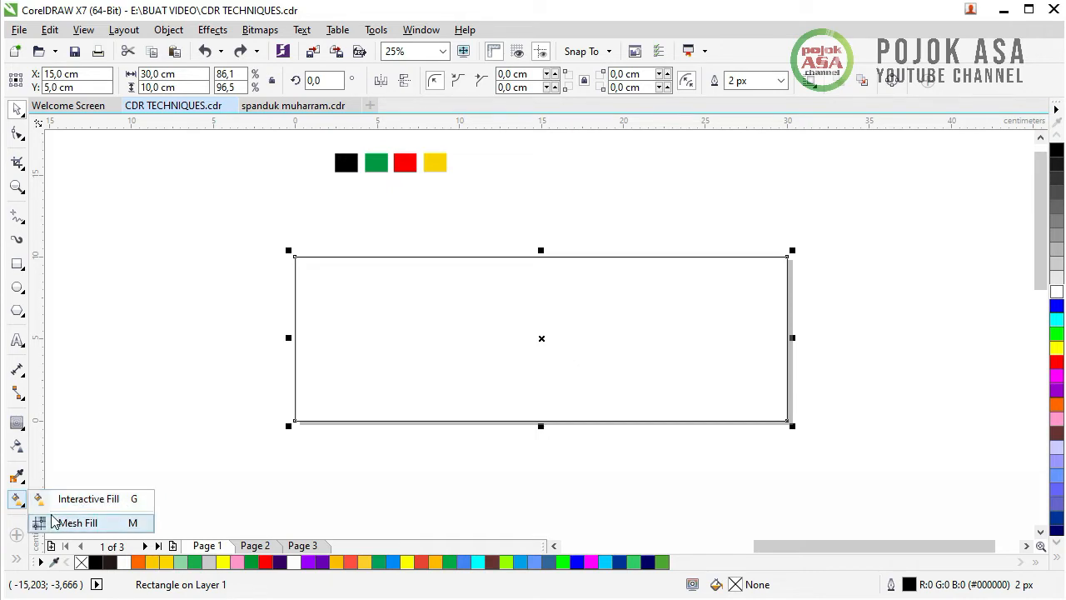
{"action": "left_click", "coordinate": [92, 499]}
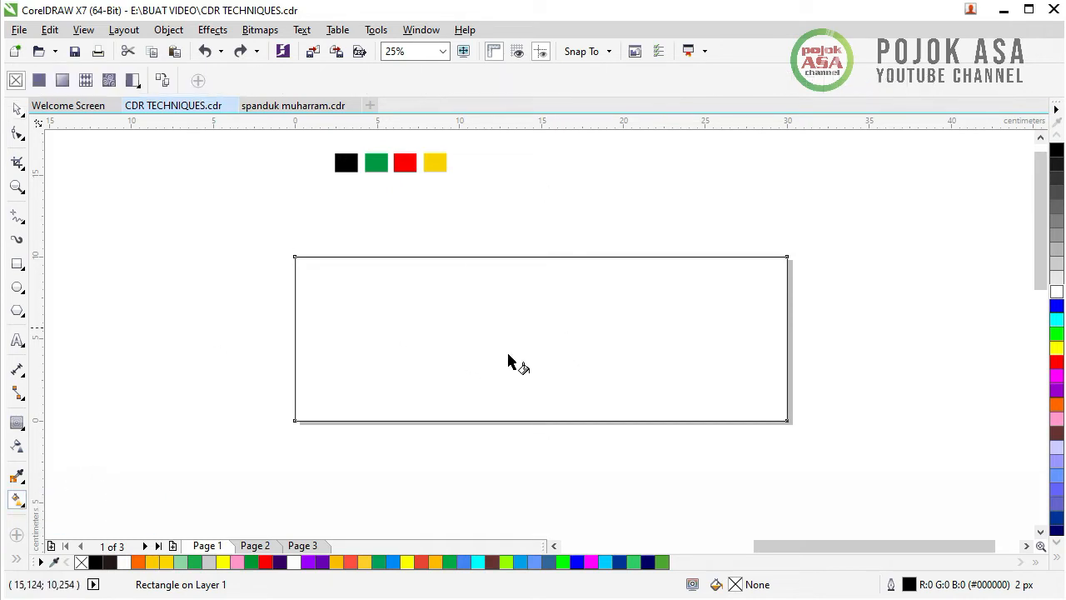
{"action": "left_click_drag", "start_coordinate": [543, 241], "coordinate": [545, 459]}
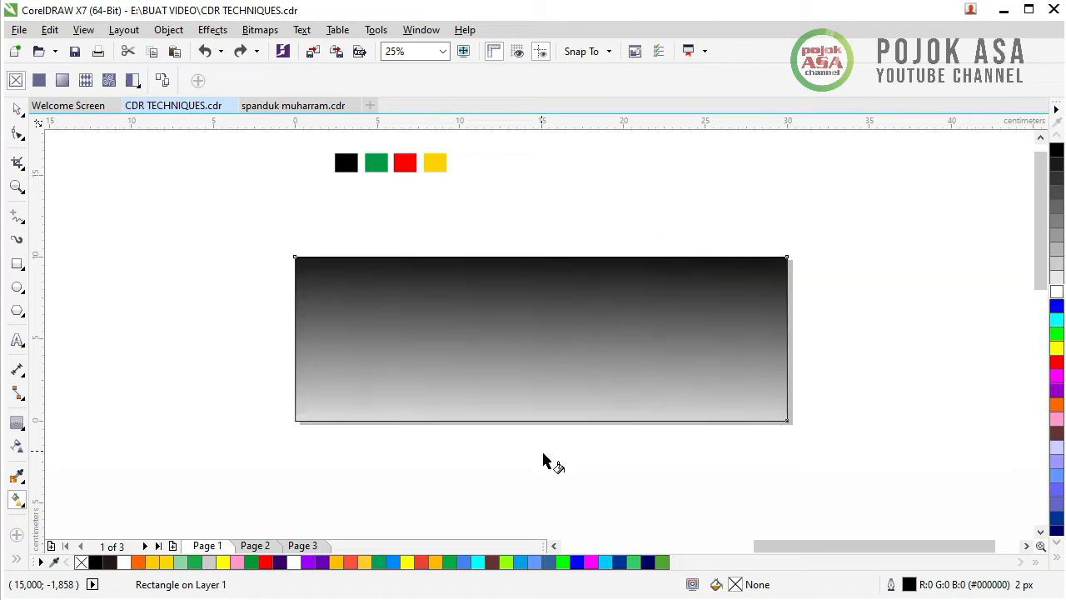
- Set the gradient's upper colour to green #009944, sampled from the green swatch above the page
{"action": "left_click", "coordinate": [544, 242]}
{"action": "left_click", "coordinate": [566, 235]}
{"action": "left_click", "coordinate": [620, 270]}
{"action": "left_click", "coordinate": [389, 156]}
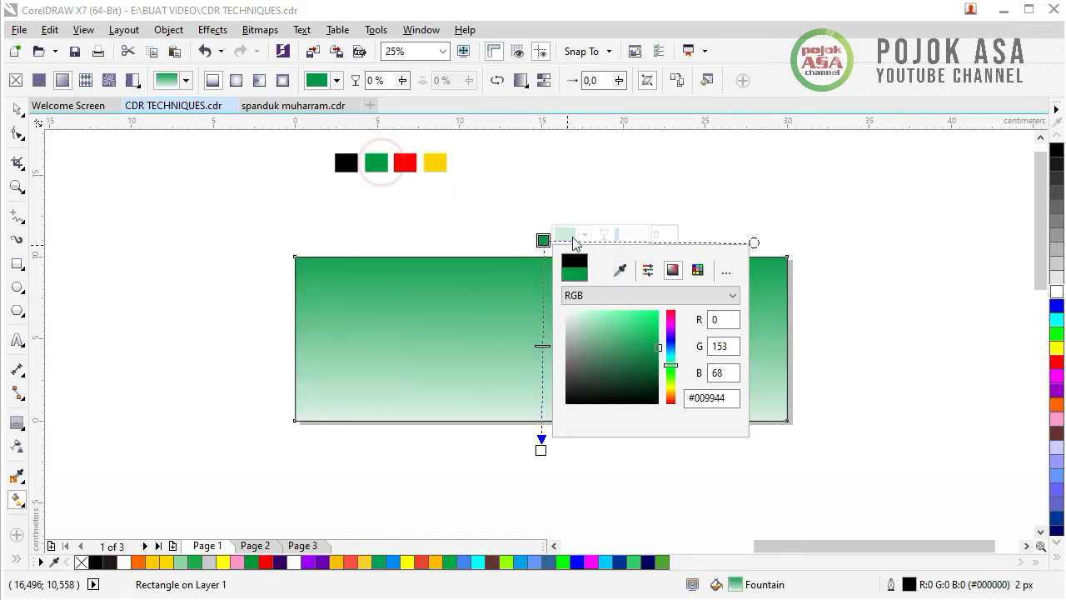
- Set the gradient's lower colour to dark green R 1, G 59, B 27, starting from a sample of the green swatch above the page
{"action": "left_click", "coordinate": [541, 450]}
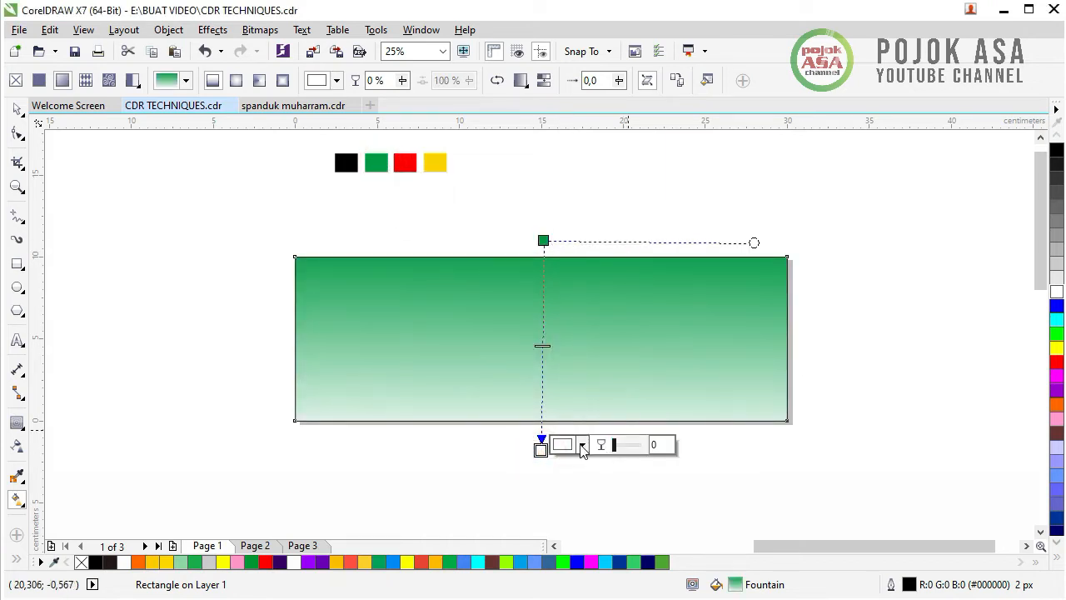
{"action": "left_click", "coordinate": [581, 445]}
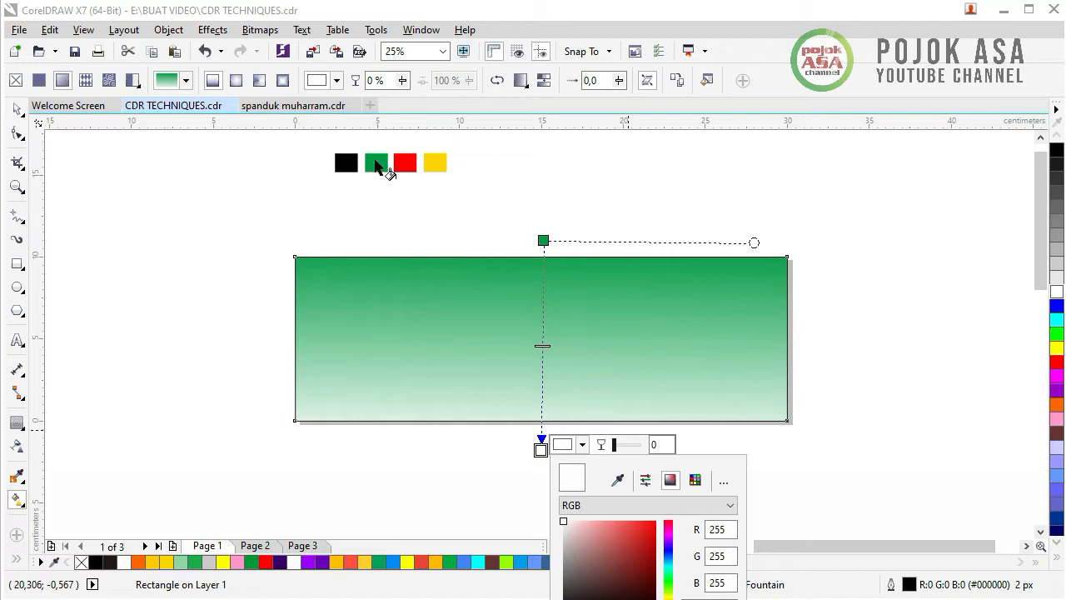
{"action": "left_click", "coordinate": [376, 161]}
{"action": "left_click", "coordinate": [540, 450]}
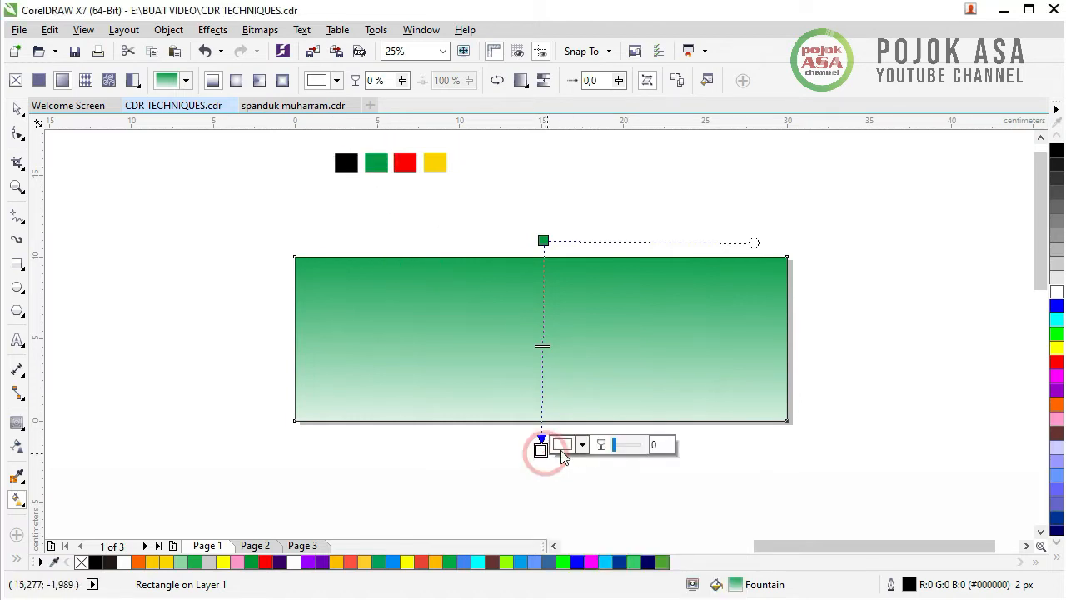
{"action": "left_click", "coordinate": [582, 445]}
{"action": "left_click", "coordinate": [617, 480]}
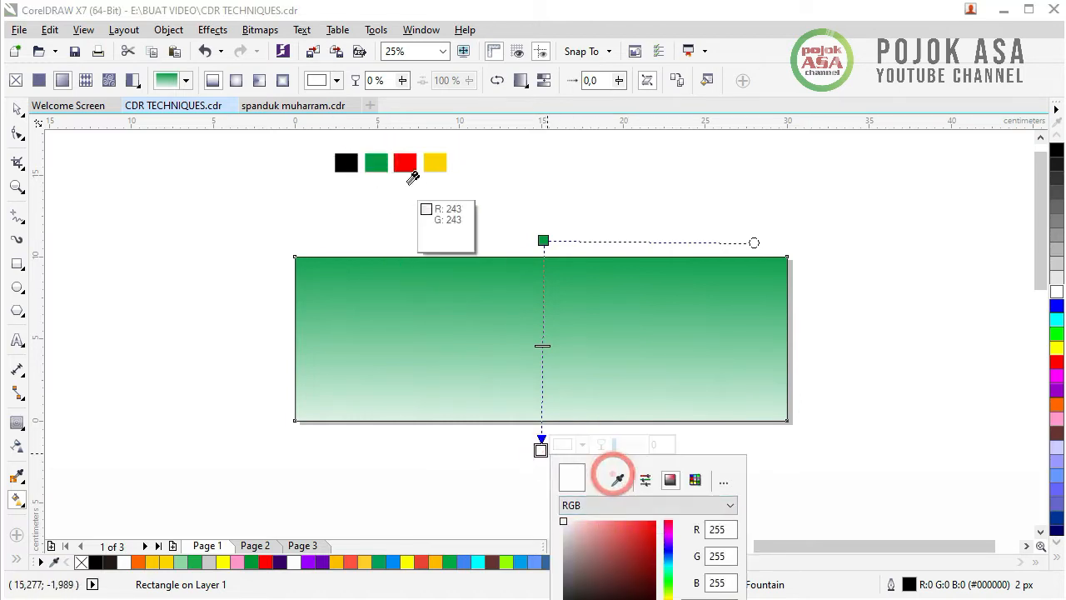
{"action": "left_click", "coordinate": [376, 161]}
{"action": "left_click_drag", "start_coordinate": [652, 557], "coordinate": [655, 592]}
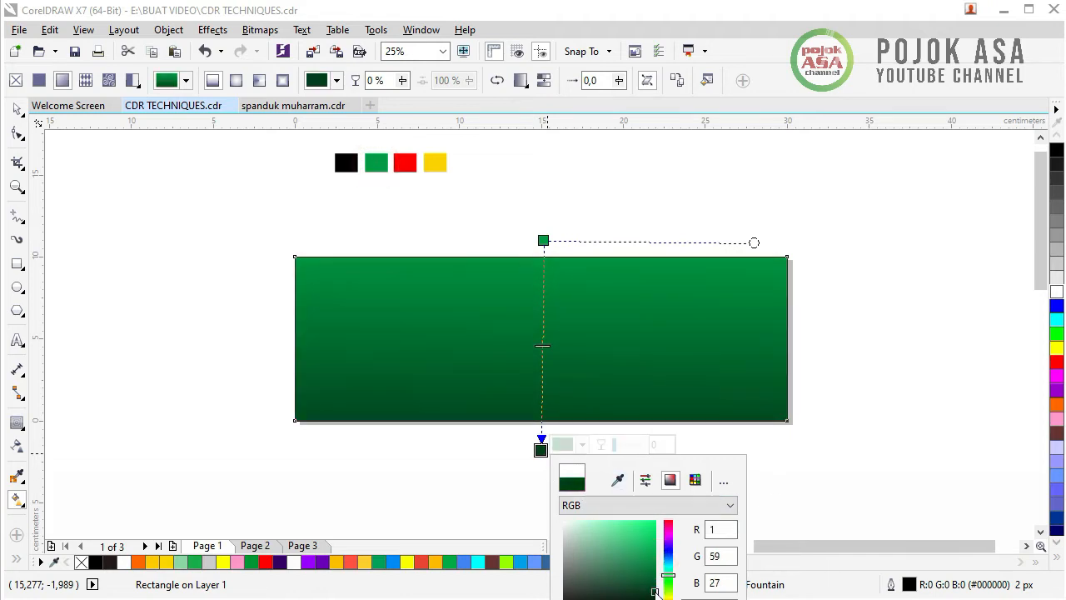
{"action": "left_click", "coordinate": [510, 251]}
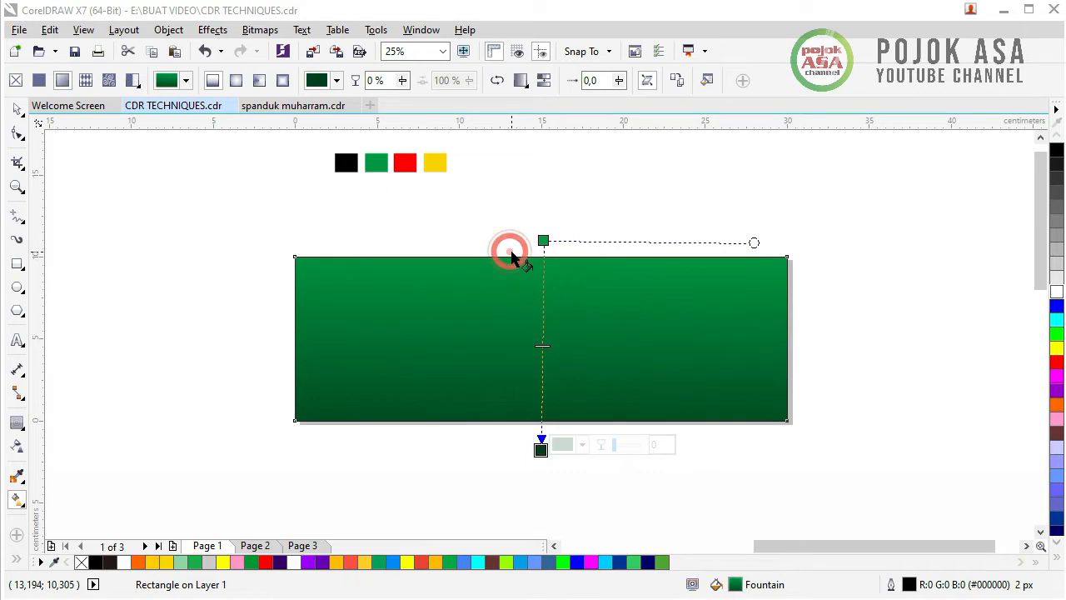
- Redraw the rectangle's gradient at a slight tilt, running from its upper middle to just below its lower edge, and deselect the rectangle
{"action": "left_click_drag", "start_coordinate": [514, 247], "coordinate": [508, 411]}
{"action": "left_click_drag", "start_coordinate": [537, 284], "coordinate": [536, 400]}
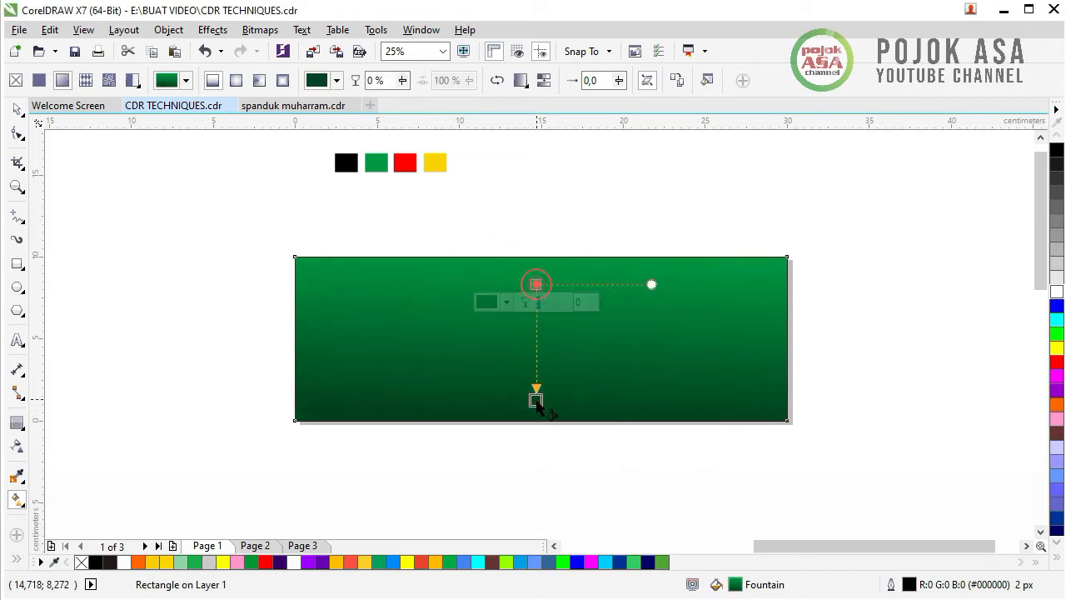
{"action": "left_click_drag", "start_coordinate": [500, 295], "coordinate": [512, 439]}
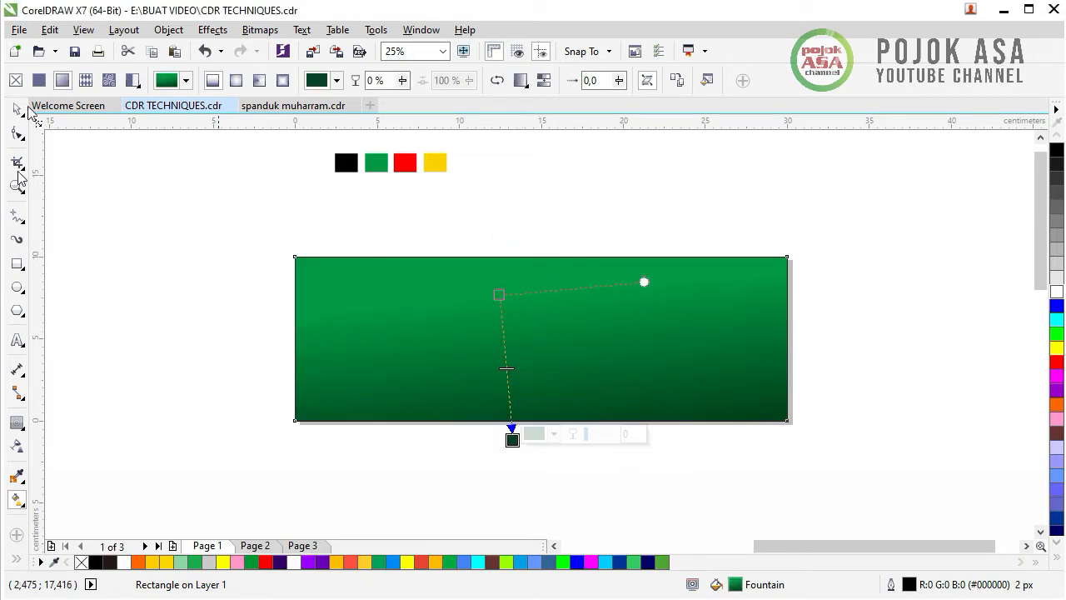
{"action": "left_click", "coordinate": [17, 108]}
{"action": "left_click", "coordinate": [688, 219]}
{"action": "scroll", "coordinate": [893, 420], "scroll_direction": "up", "scroll_amount": 1}
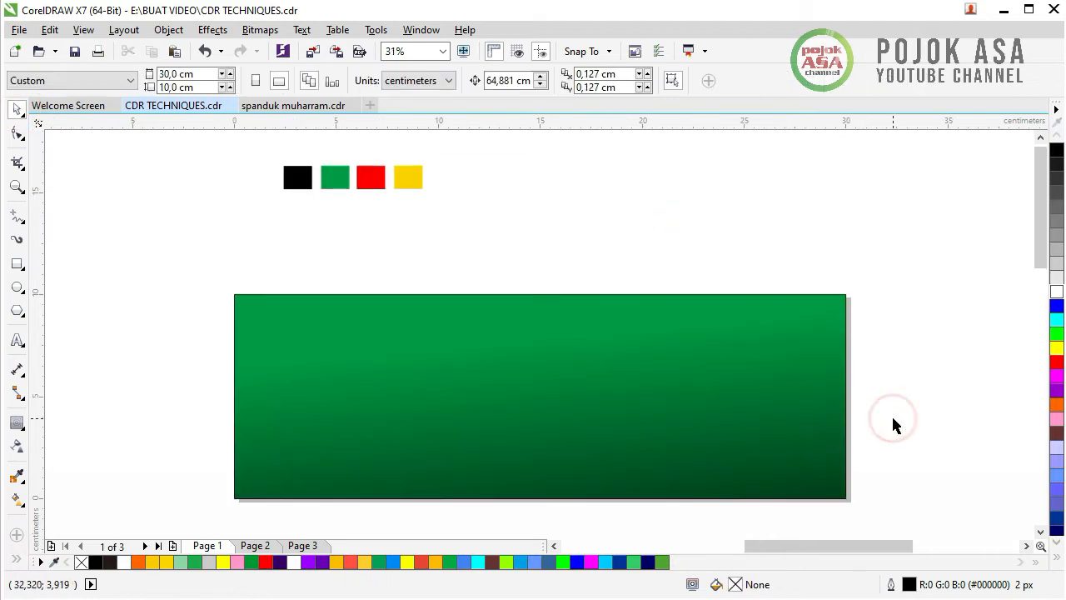
- Move the yellow ornamental shape over the green rectangle's lower half and centre it horizontally on the page at X 15 cm
{"action": "key", "text": "F4"}
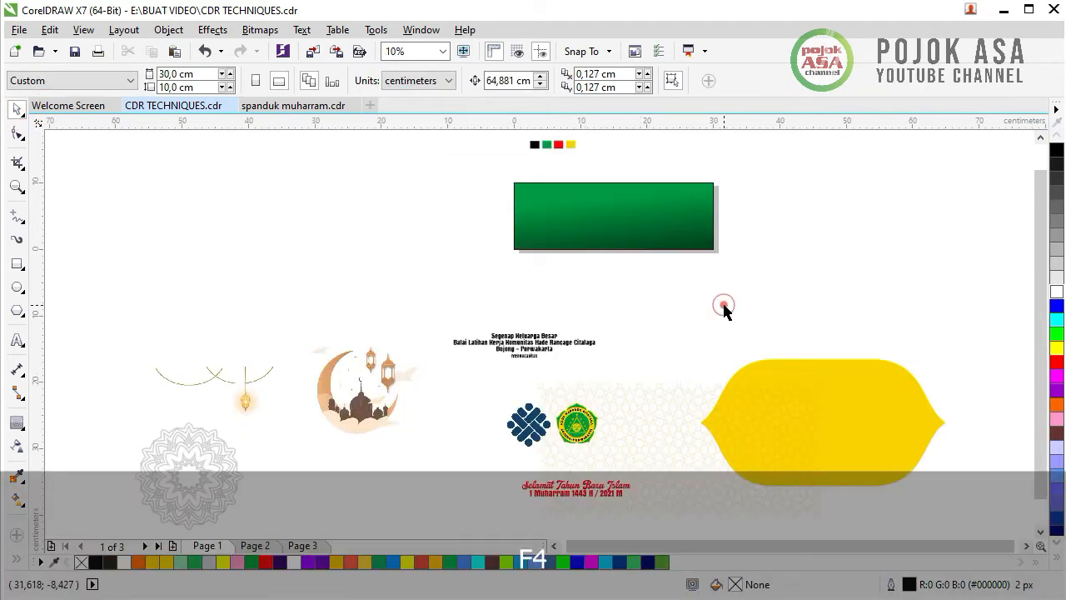
{"action": "left_click_drag", "start_coordinate": [881, 398], "coordinate": [682, 213]}
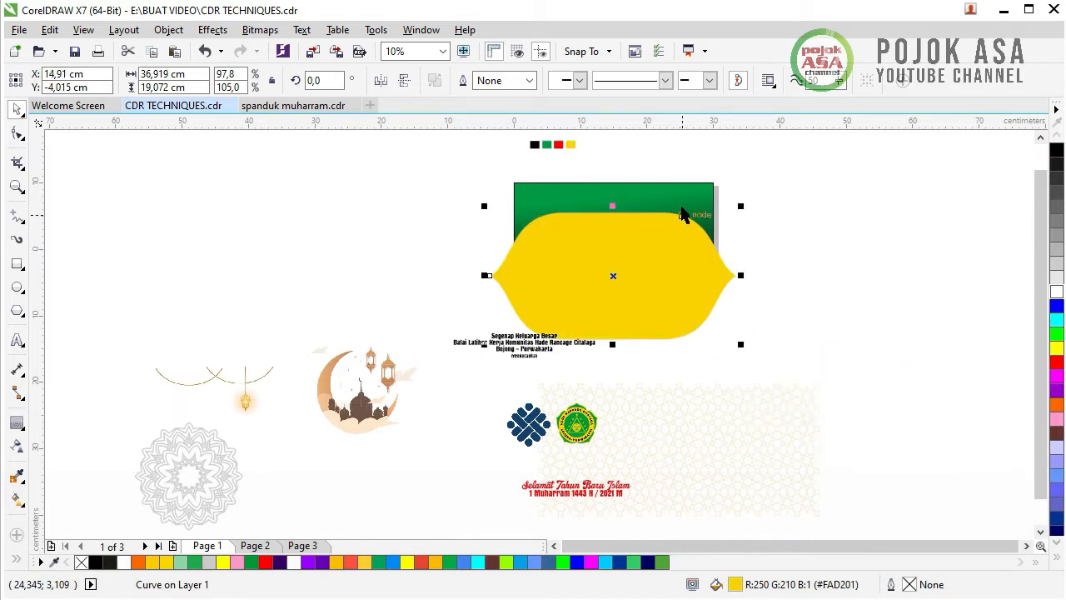
{"action": "scroll", "coordinate": [669, 207], "scroll_direction": "up", "scroll_amount": 2}
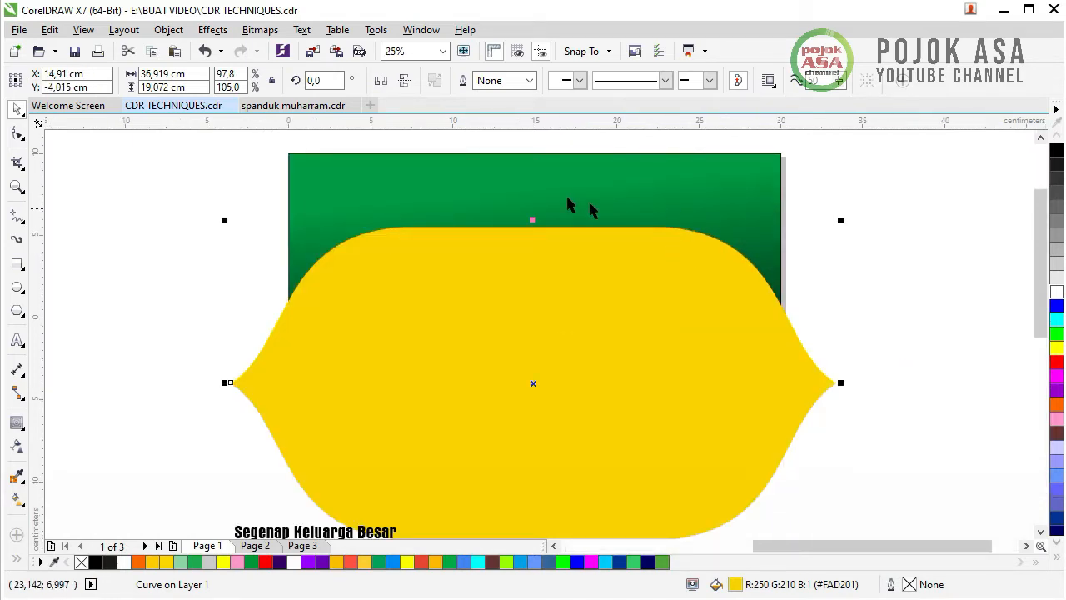
{"action": "scroll", "coordinate": [575, 218], "scroll_direction": "down", "scroll_amount": 2}
{"action": "scroll", "coordinate": [574, 208], "scroll_direction": "up", "scroll_amount": 2}
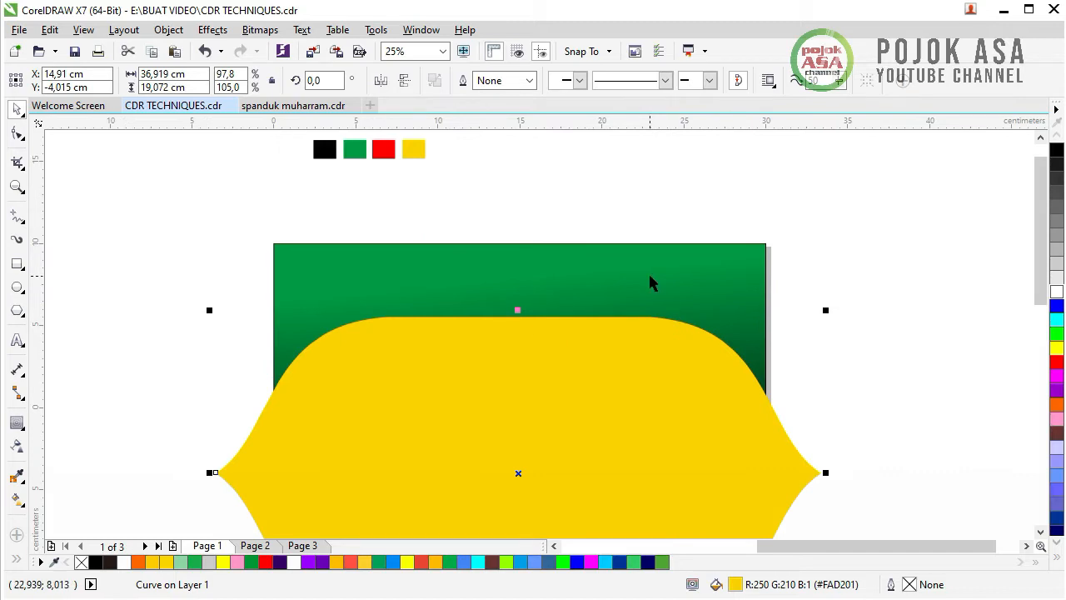
{"action": "key", "text": "p"}
{"action": "left_click_drag", "start_coordinate": [585, 215], "coordinate": [585, 395]}
{"action": "left_click", "coordinate": [822, 320]}
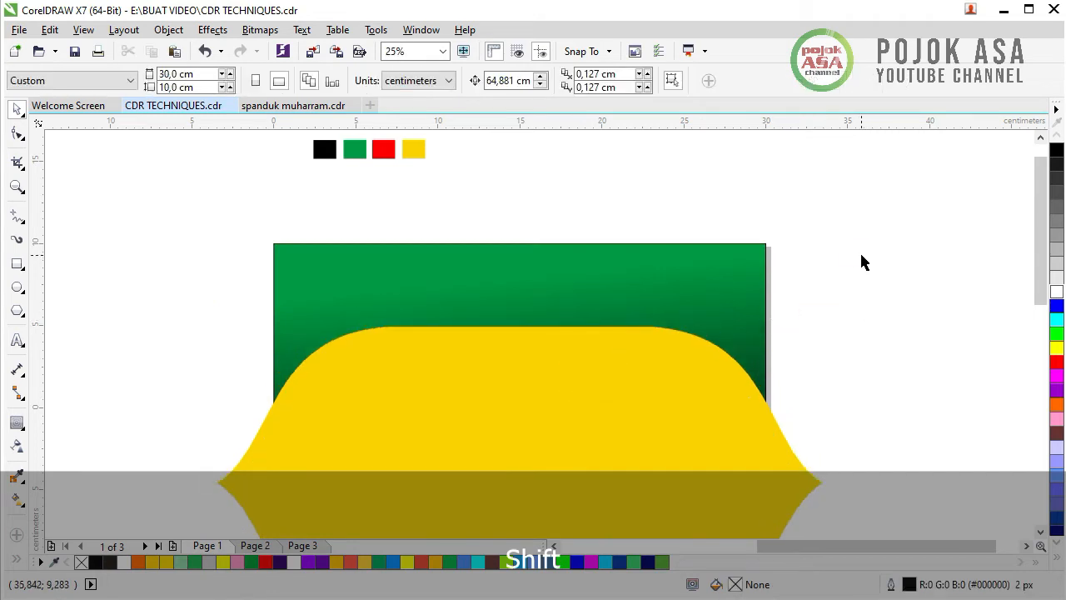
- Move the crescent and mosque image onto the banner's left part, centred at about X 6.8 cm, Y 2.9 cm
{"action": "key", "text": "F4"}
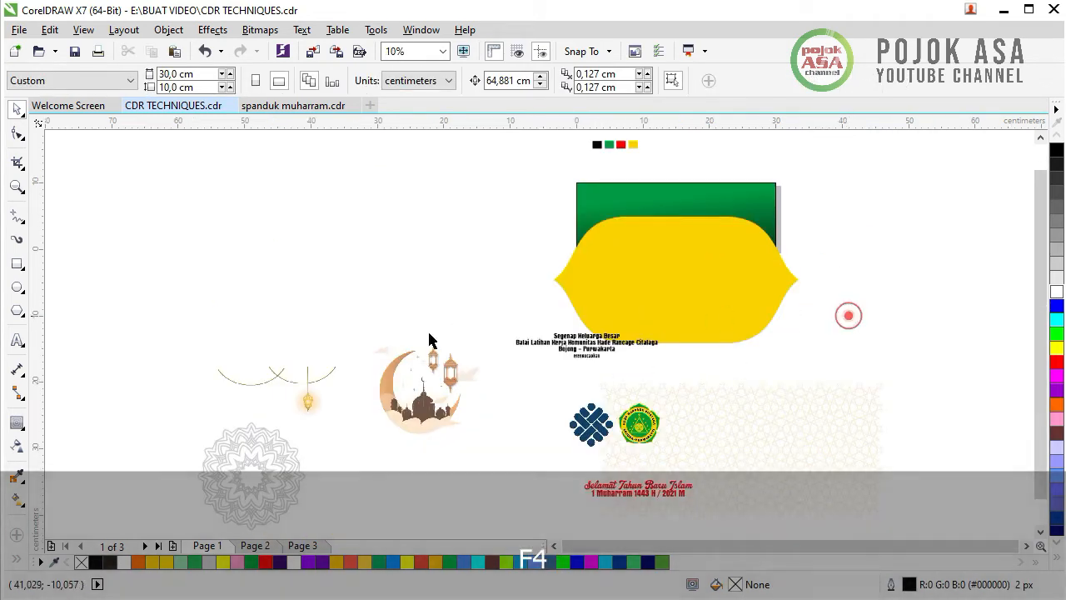
{"action": "left_click_drag", "start_coordinate": [433, 358], "coordinate": [609, 217]}
{"action": "scroll", "coordinate": [659, 215], "scroll_direction": "up", "scroll_amount": 2}
{"action": "left_click_drag", "start_coordinate": [434, 269], "coordinate": [473, 227]}
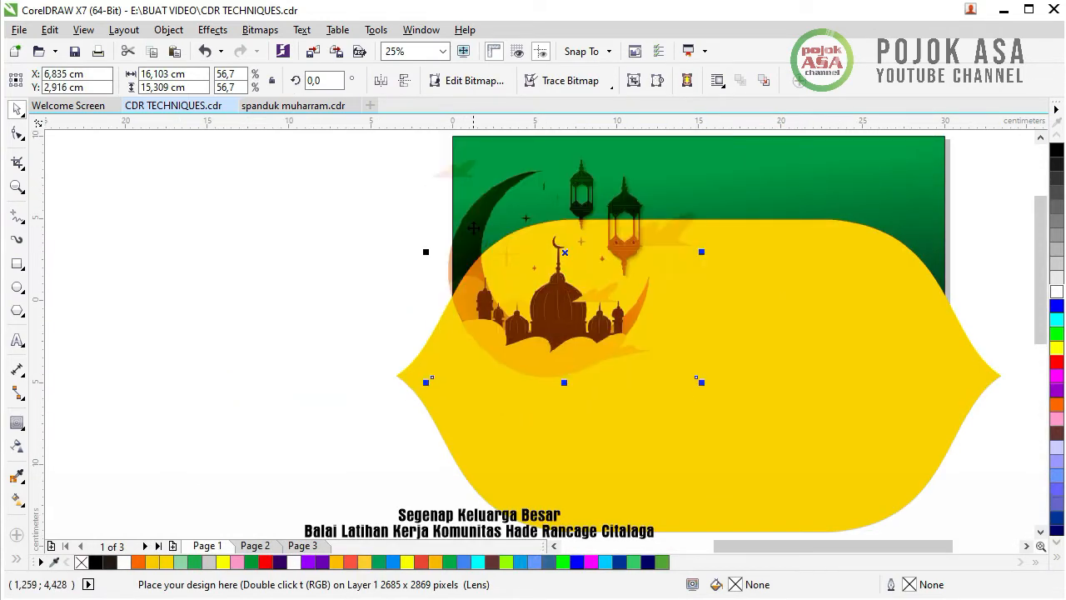
- Move the hanging lantern and string decoration onto the upper-left corner of the banner
{"action": "scroll", "coordinate": [258, 347], "scroll_direction": "down", "scroll_amount": 2}
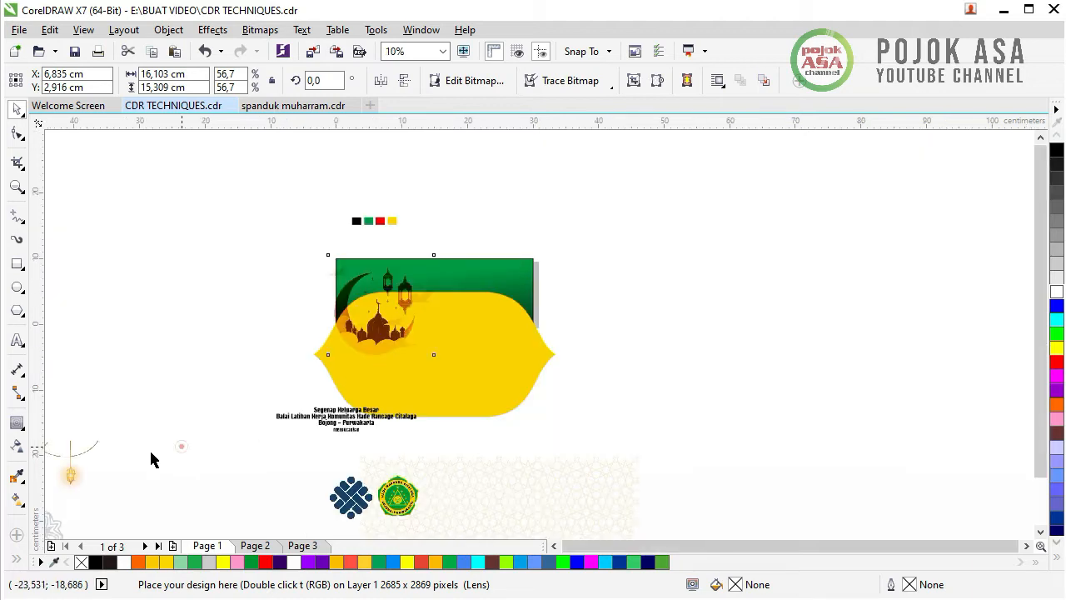
{"action": "left_click", "coordinate": [71, 469]}
{"action": "left_click_drag", "start_coordinate": [72, 471], "coordinate": [366, 275]}
{"action": "left_click", "coordinate": [681, 364]}
- Move the grey mandala ornament to the empty area beside the banner's right edge
{"action": "scroll", "coordinate": [353, 407], "scroll_direction": "down", "scroll_amount": 1}
{"action": "left_click_drag", "start_coordinate": [190, 495], "coordinate": [498, 365]}
{"action": "left_click", "coordinate": [524, 392]}
{"action": "scroll", "coordinate": [414, 386], "scroll_direction": "up", "scroll_amount": 1}
- Move the Islamic geometric pattern bitmap over the lower-right part of the yellow shape, centred at about X 30.9 cm, Y -14.8 cm
{"action": "left_click_drag", "start_coordinate": [498, 528], "coordinate": [475, 388]}
{"action": "scroll", "coordinate": [476, 388], "scroll_direction": "up", "scroll_amount": 1}
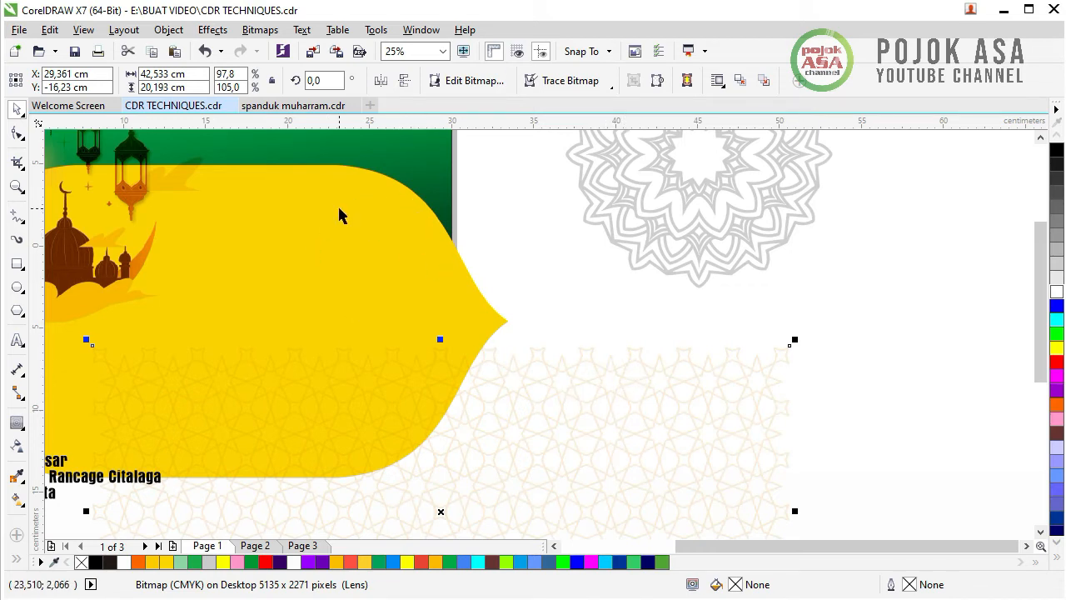
{"action": "left_click", "coordinate": [826, 339]}
{"action": "scroll", "coordinate": [634, 380], "scroll_direction": "down", "scroll_amount": 1}
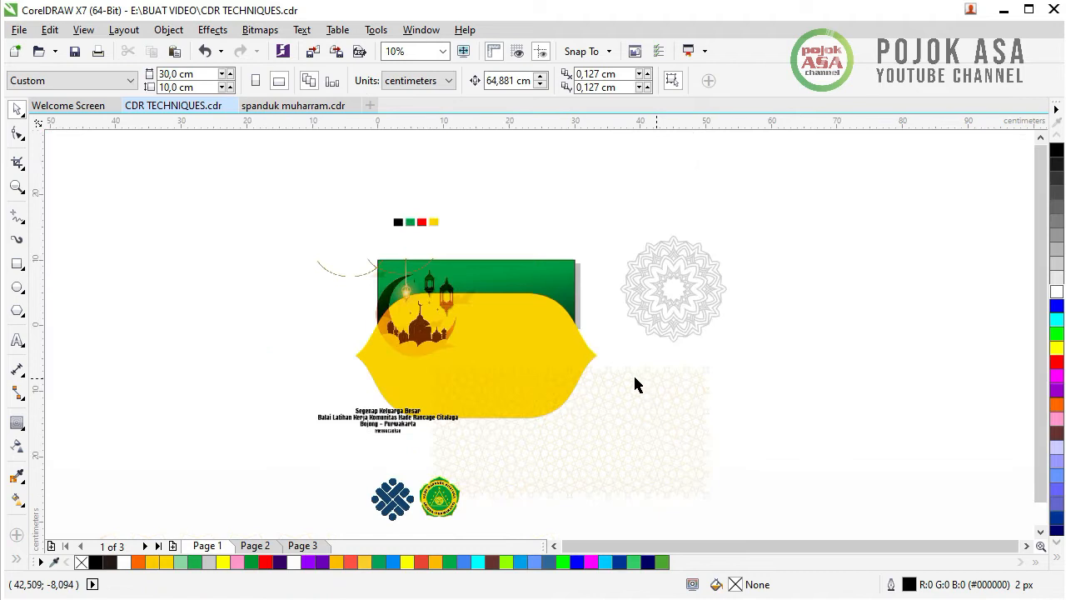
{"action": "scroll", "coordinate": [584, 358], "scroll_direction": "up", "scroll_amount": 1}
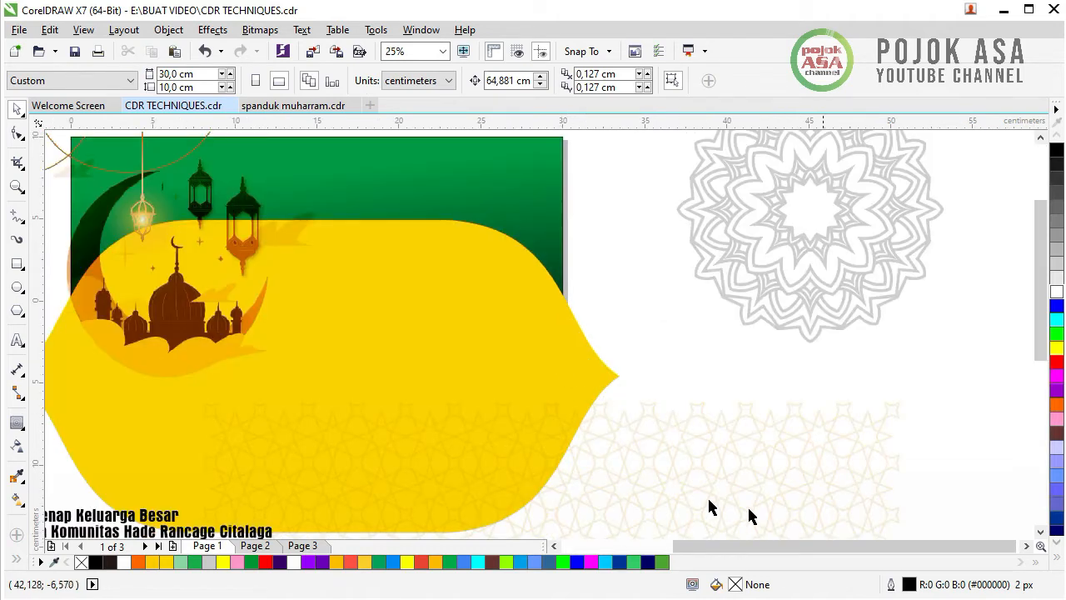
{"action": "left_click", "coordinate": [742, 431]}
{"action": "left_click_drag", "start_coordinate": [742, 443], "coordinate": [767, 424]}
{"action": "left_click", "coordinate": [696, 317]}
- PowerClip the geometric pattern bitmap inside the yellow ornamental shape
{"action": "left_click", "coordinate": [743, 439]}
{"action": "right_click", "coordinate": [743, 438]}
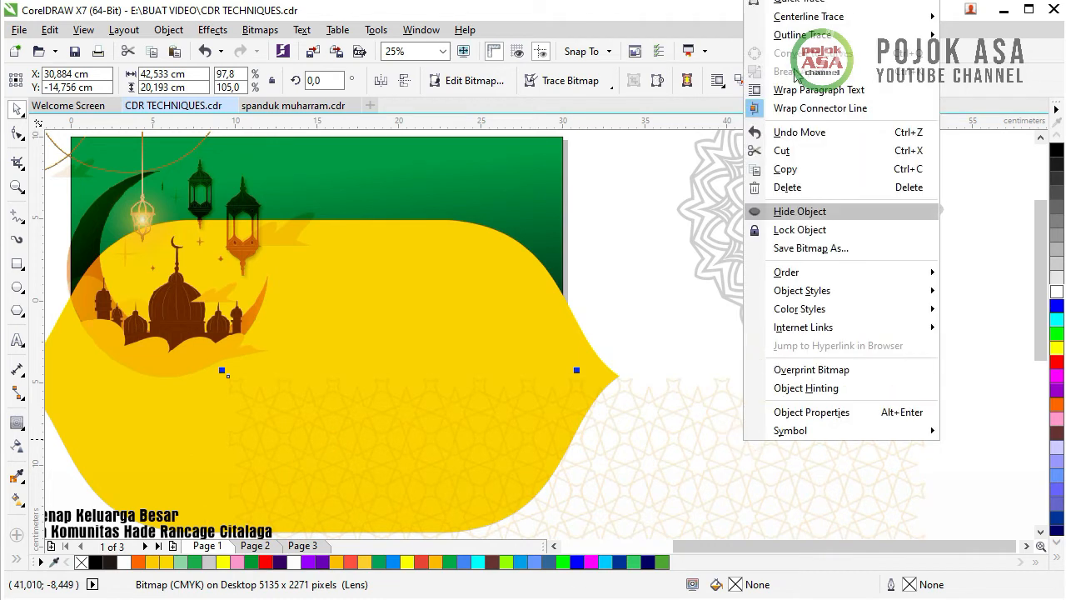
{"action": "left_click", "coordinate": [799, 211]}
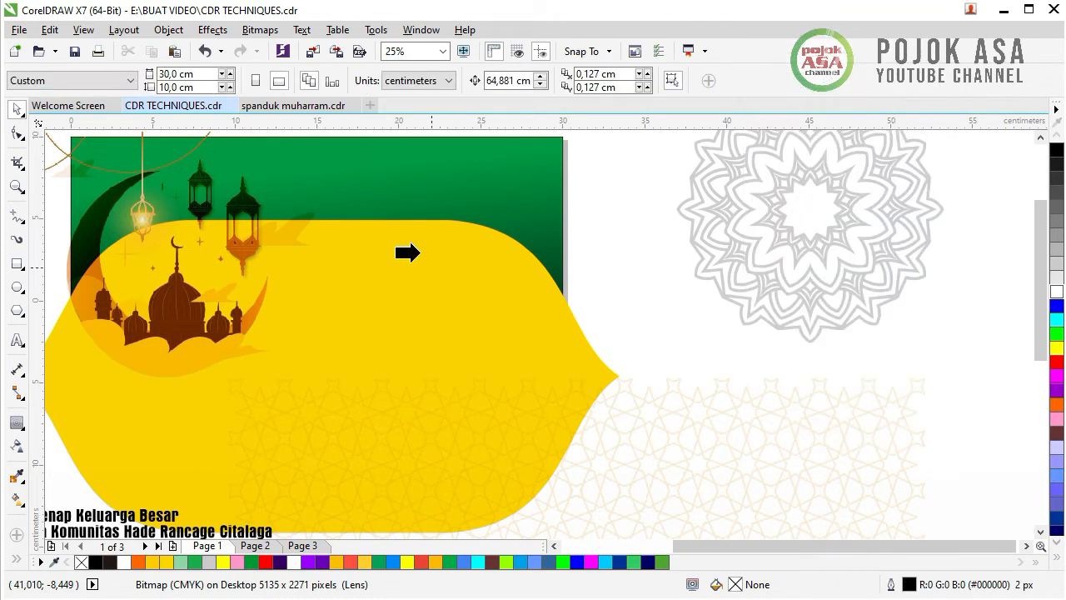
{"action": "left_click", "coordinate": [463, 276]}
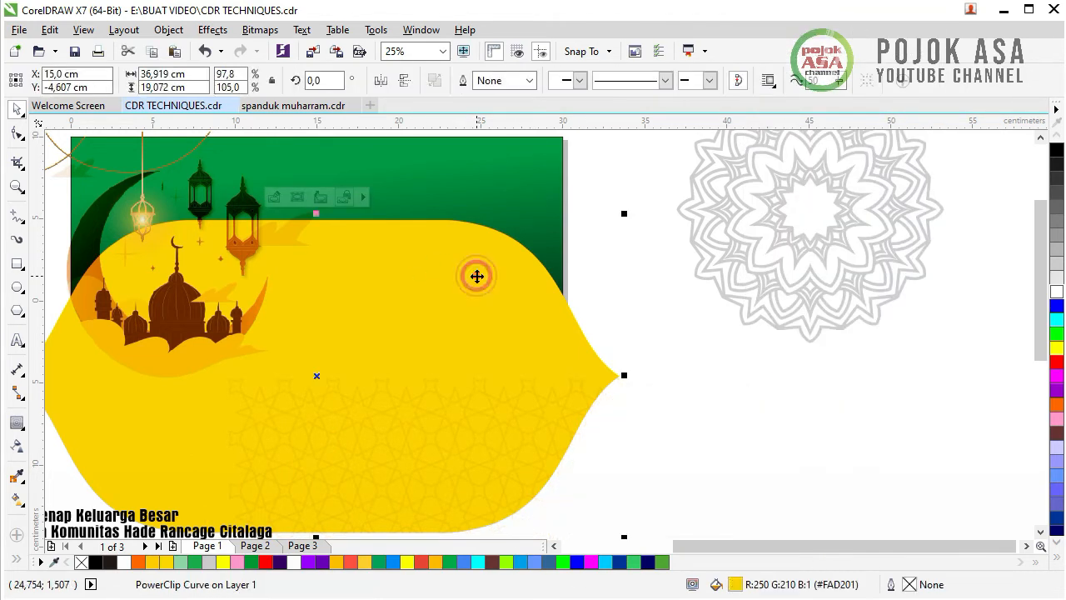
{"action": "left_click", "coordinate": [600, 445]}
- Edit the yellow shape's PowerClip contents, moving the pattern to about X 14.2 cm, Y -4.4 cm so it covers the whole shape
{"action": "scroll", "coordinate": [593, 416], "scroll_direction": "up", "scroll_amount": 1}
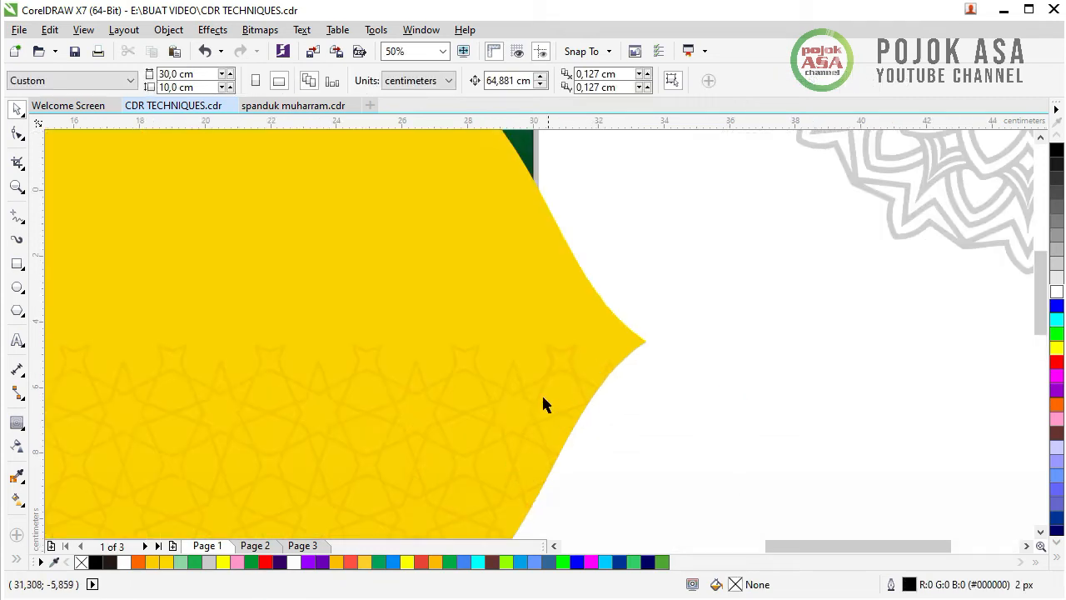
{"action": "scroll", "coordinate": [500, 405], "scroll_direction": "down", "scroll_amount": 1}
{"action": "left_click", "coordinate": [436, 400]}
{"action": "left_click", "coordinate": [340, 522]}
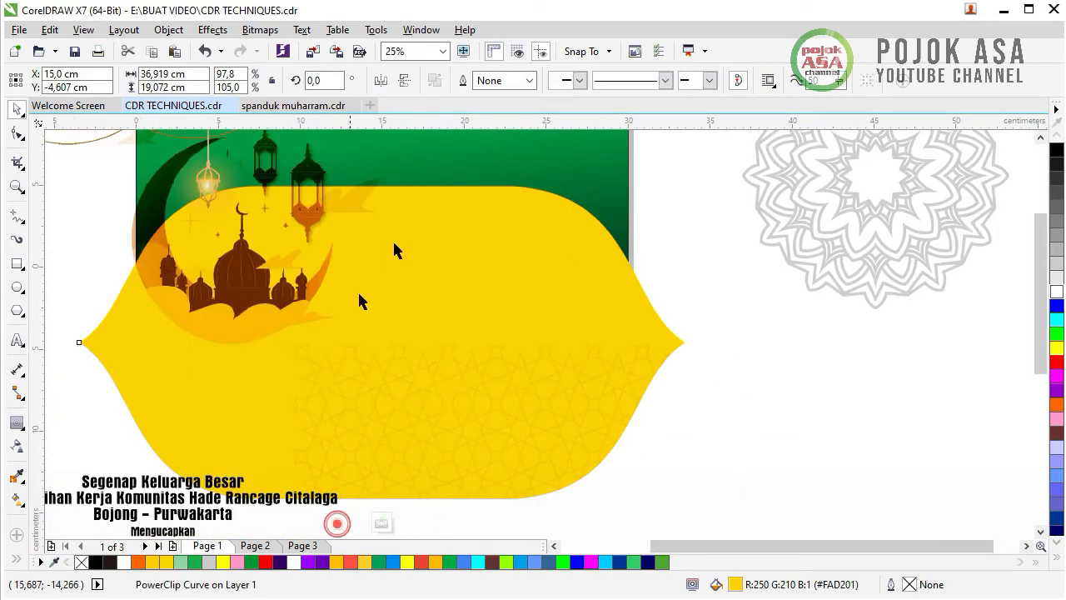
{"action": "left_click_drag", "start_coordinate": [764, 441], "coordinate": [494, 275]}
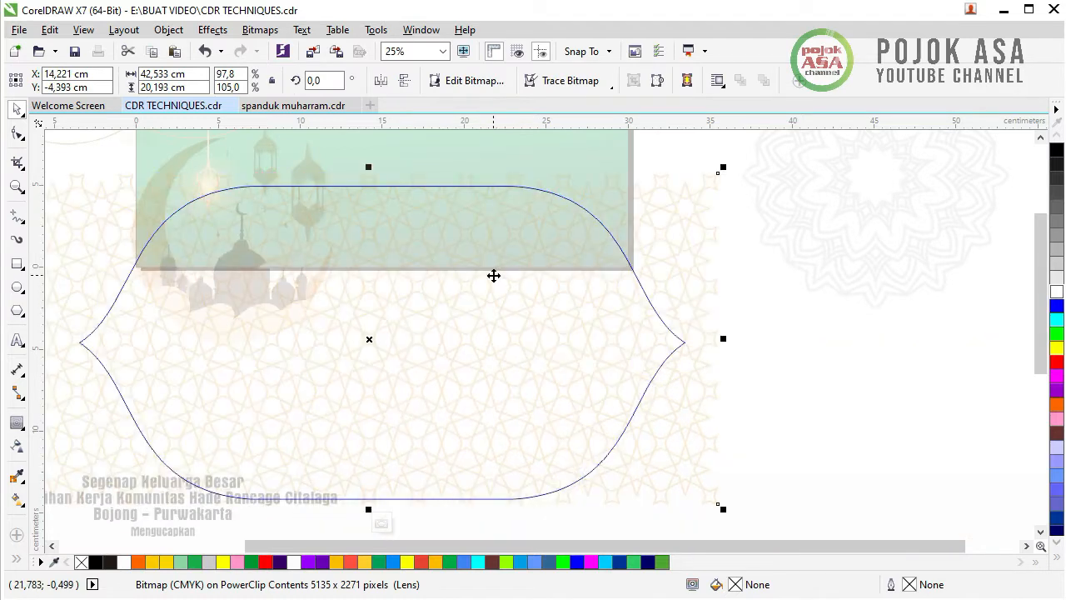
{"action": "left_click", "coordinate": [384, 523]}
{"action": "left_click", "coordinate": [721, 401]}
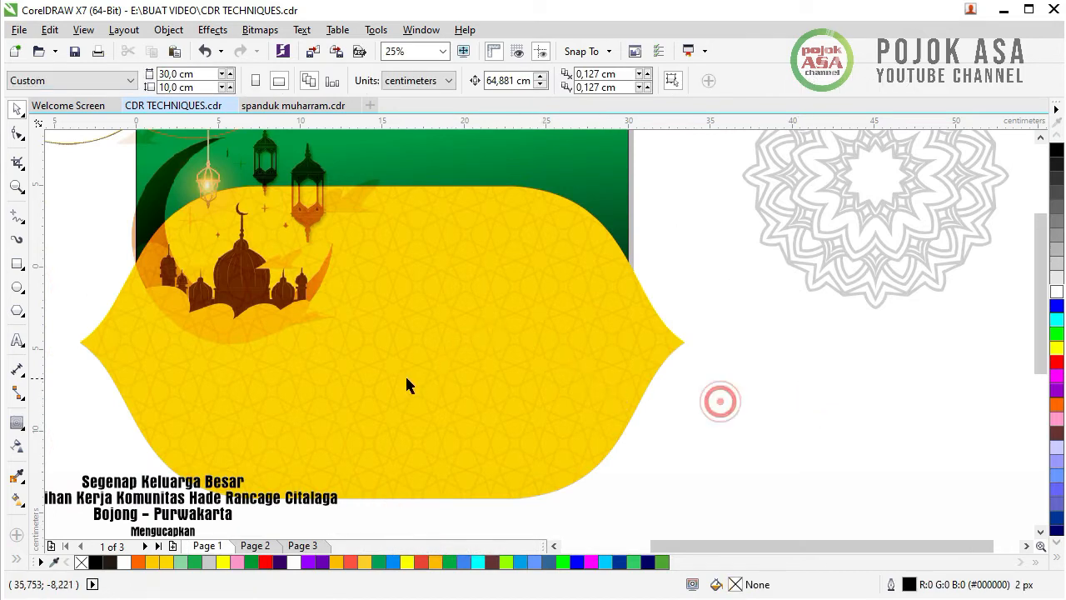
{"action": "scroll", "coordinate": [408, 385], "scroll_direction": "down", "scroll_amount": 2}
{"action": "scroll", "coordinate": [488, 421], "scroll_direction": "up", "scroll_amount": 2}
{"action": "scroll", "coordinate": [512, 425], "scroll_direction": "down", "scroll_amount": 2}
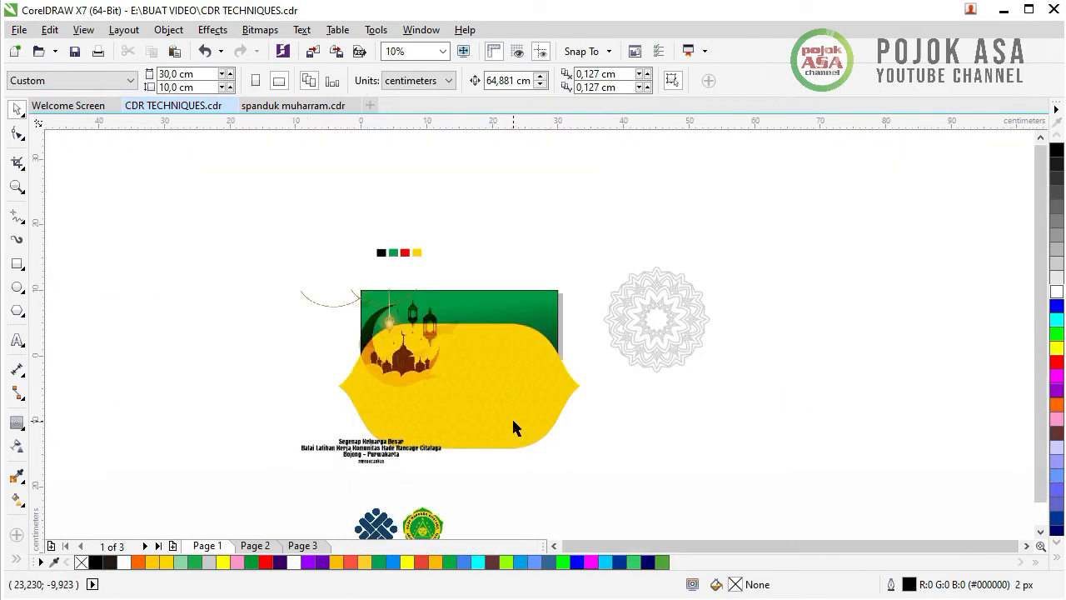
{"action": "scroll", "coordinate": [450, 472], "scroll_direction": "down", "scroll_amount": 1}
{"action": "scroll", "coordinate": [451, 472], "scroll_direction": "up", "scroll_amount": 3}
{"action": "scroll", "coordinate": [364, 438], "scroll_direction": "down", "scroll_amount": 2}
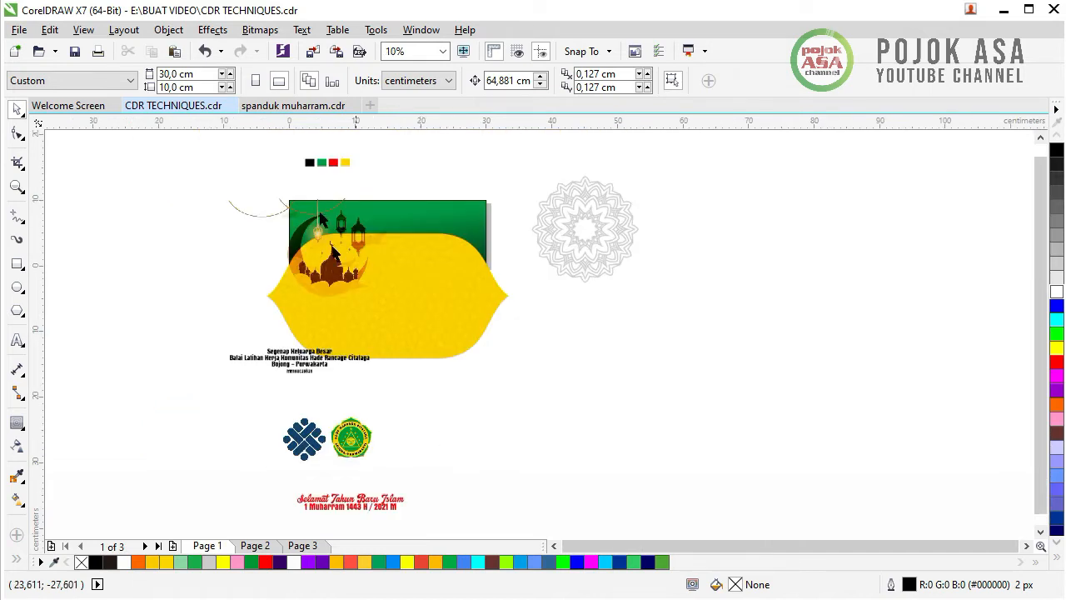
{"action": "scroll", "coordinate": [350, 254], "scroll_direction": "up", "scroll_amount": 2}
{"action": "scroll", "coordinate": [372, 369], "scroll_direction": "down", "scroll_amount": 2}
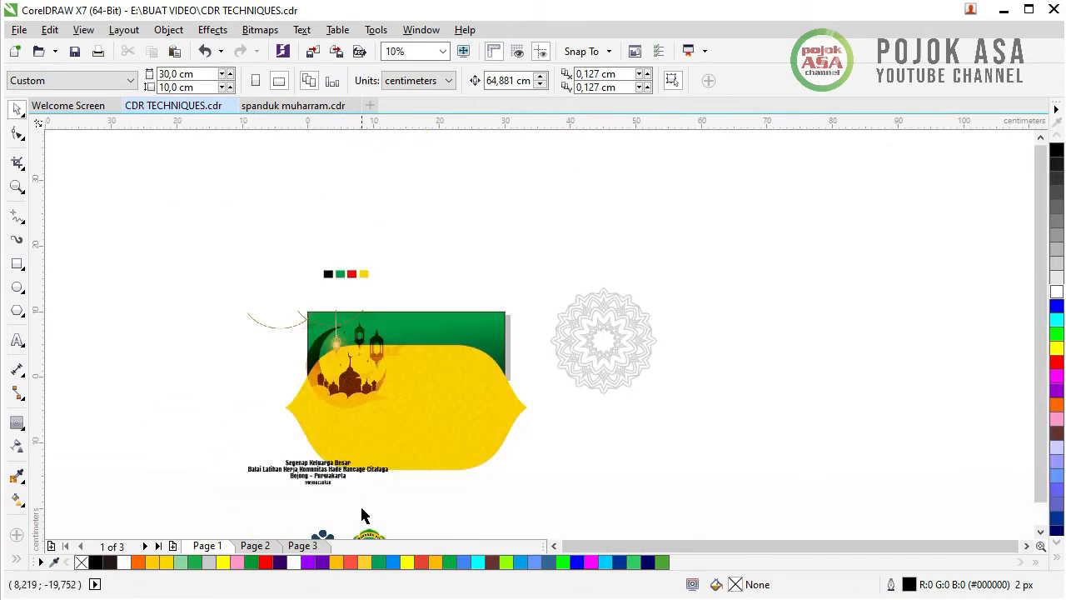
- Move the two logos below the mandala, scale them together to about 10.8 × 5.5 cm, and group them
{"action": "scroll", "coordinate": [363, 516], "scroll_direction": "down", "scroll_amount": 1}
{"action": "left_click", "coordinate": [346, 535]}
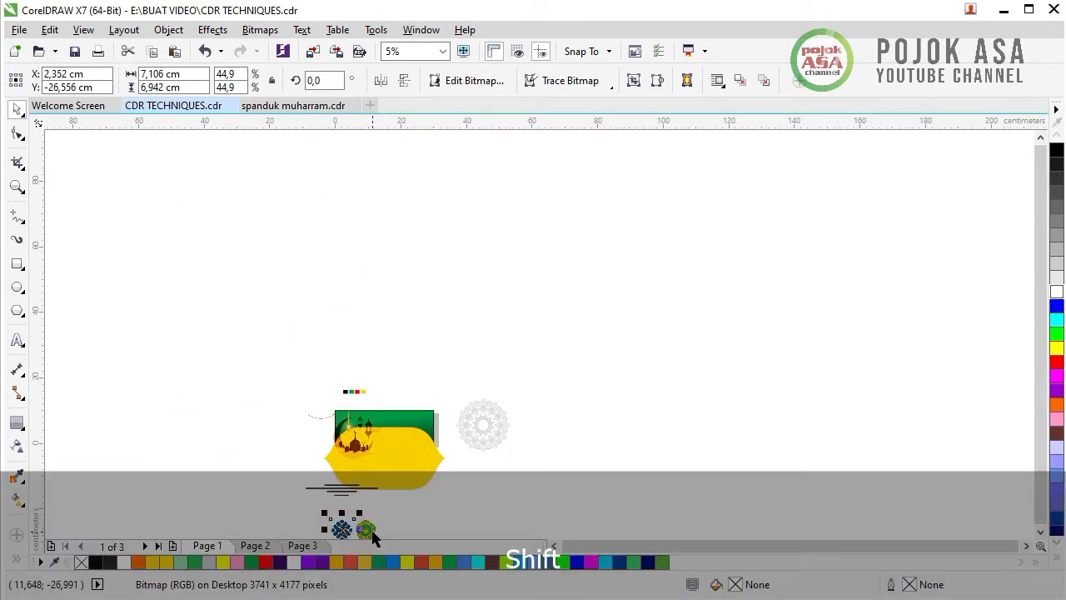
{"action": "left_click", "coordinate": [369, 531], "text": "shift"}
{"action": "scroll", "coordinate": [470, 463], "scroll_direction": "up", "scroll_amount": 3}
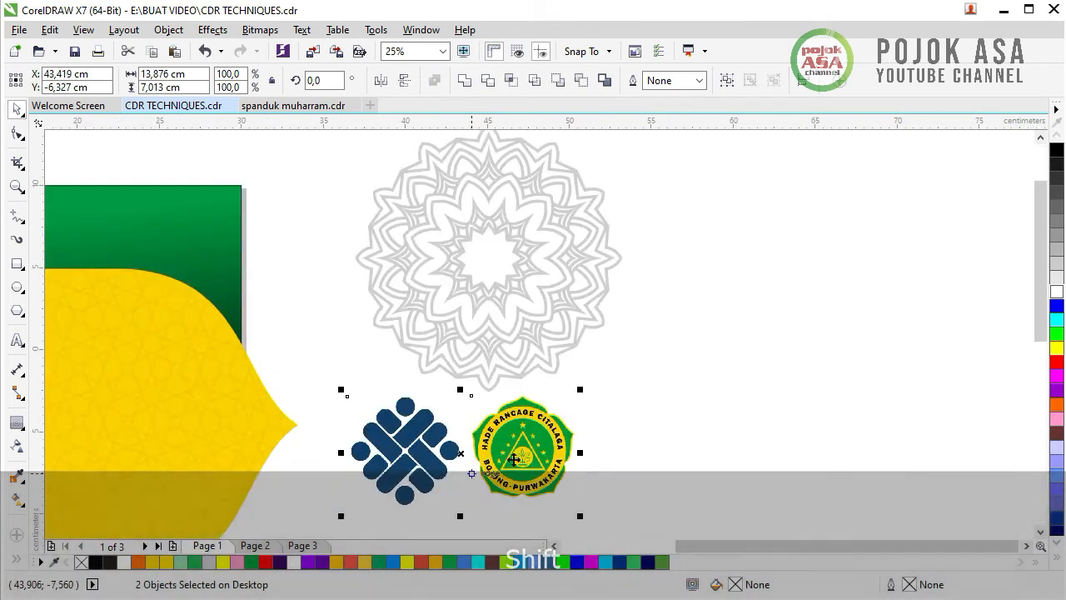
{"action": "left_click_drag", "start_coordinate": [580, 389], "coordinate": [531, 414]}
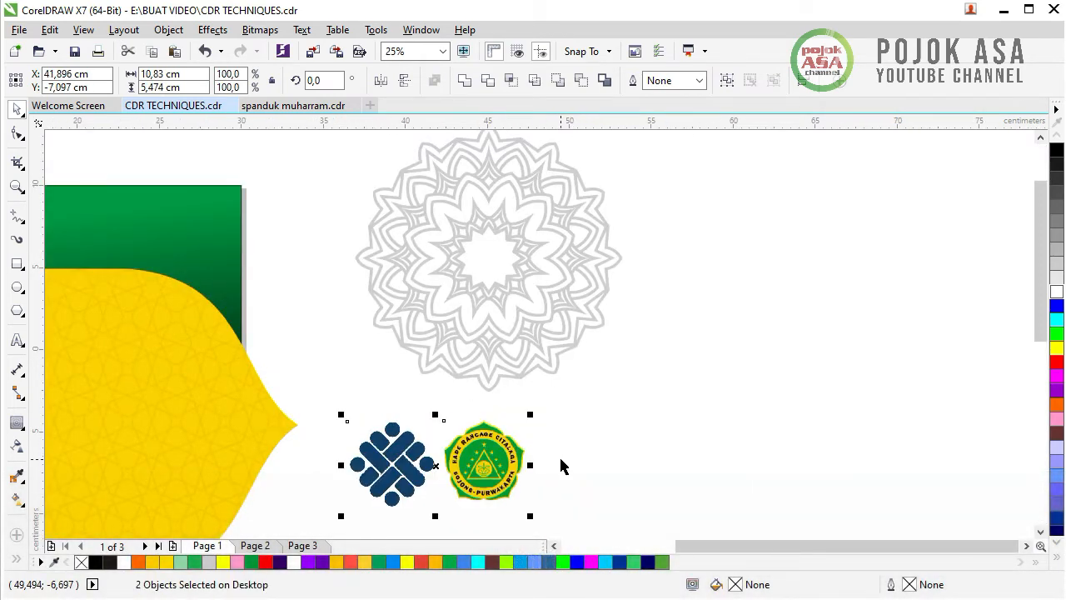
{"action": "key", "text": "ctrl+g"}
{"action": "left_click", "coordinate": [703, 388]}
{"action": "scroll", "coordinate": [501, 413], "scroll_direction": "down", "scroll_amount": 3}
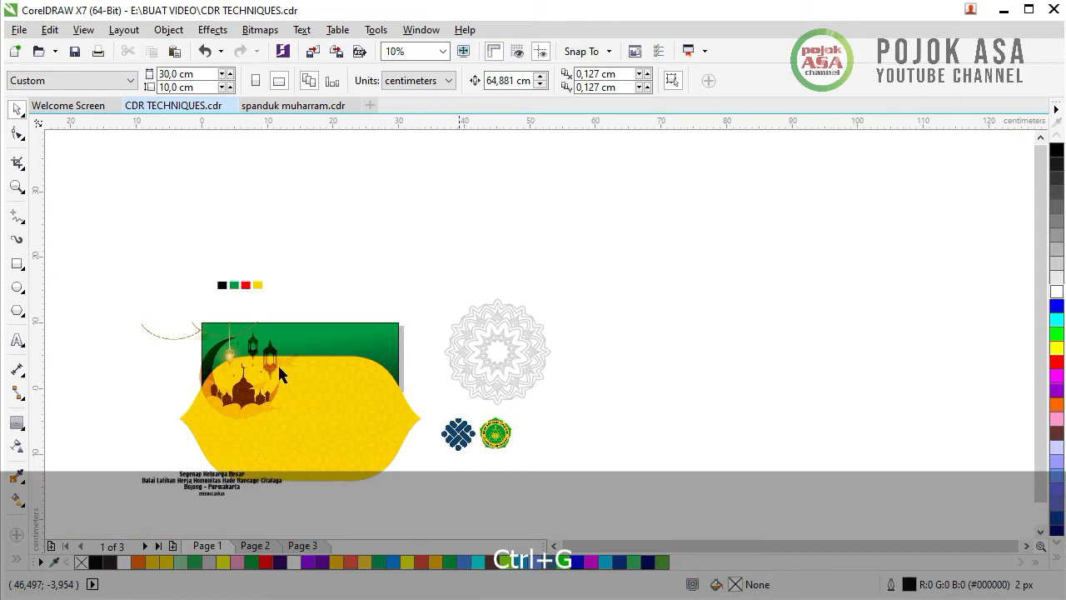
{"action": "scroll", "coordinate": [279, 375], "scroll_direction": "up", "scroll_amount": 3}
{"action": "scroll", "coordinate": [528, 397], "scroll_direction": "down", "scroll_amount": 3}
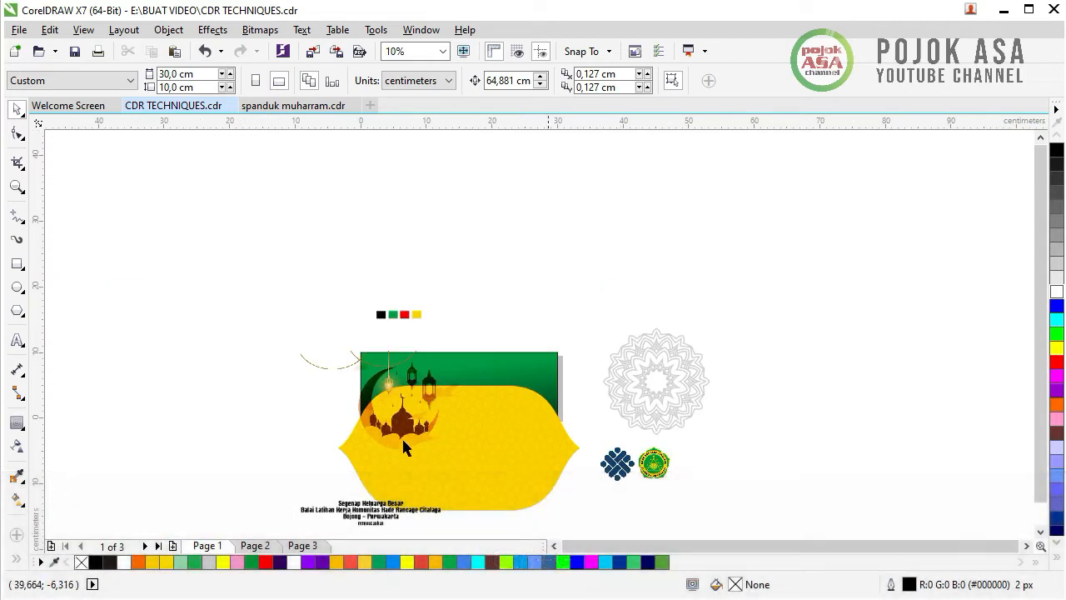
- Shrink the mandala to about 11.9 × 11.9 cm, place it at the green background's upper-right corner (about X 26.9, Y 5.5 cm), and fill it white
{"action": "scroll", "coordinate": [573, 434], "scroll_direction": "up", "scroll_amount": 3}
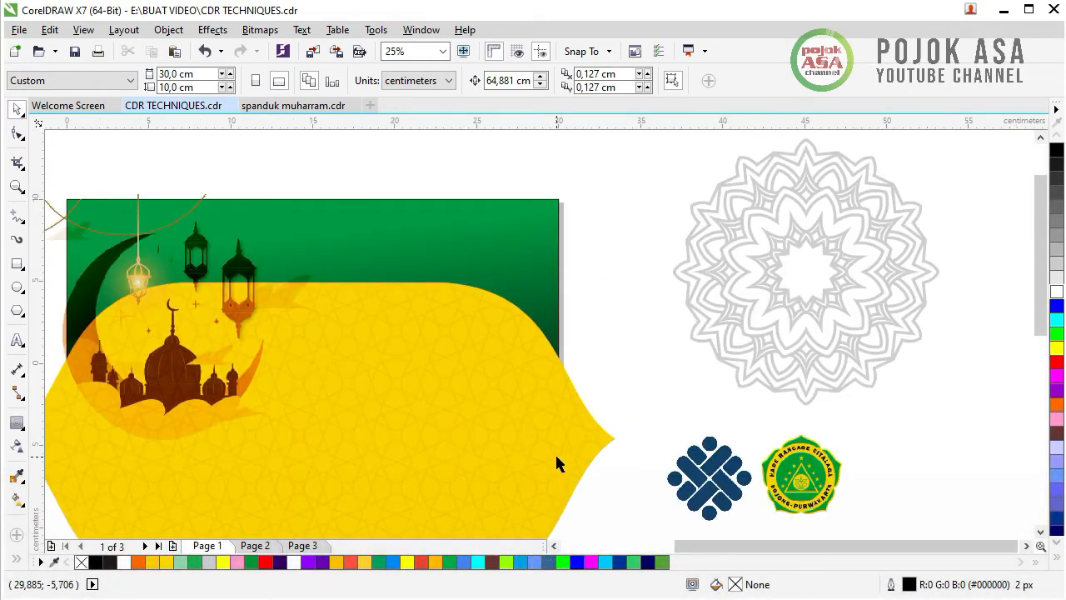
{"action": "left_click", "coordinate": [792, 247]}
{"action": "left_click_drag", "start_coordinate": [666, 131], "coordinate": [705, 202]}
{"action": "left_click_drag", "start_coordinate": [805, 259], "coordinate": [456, 218]}
{"action": "left_click_drag", "start_coordinate": [564, 214], "coordinate": [578, 244]}
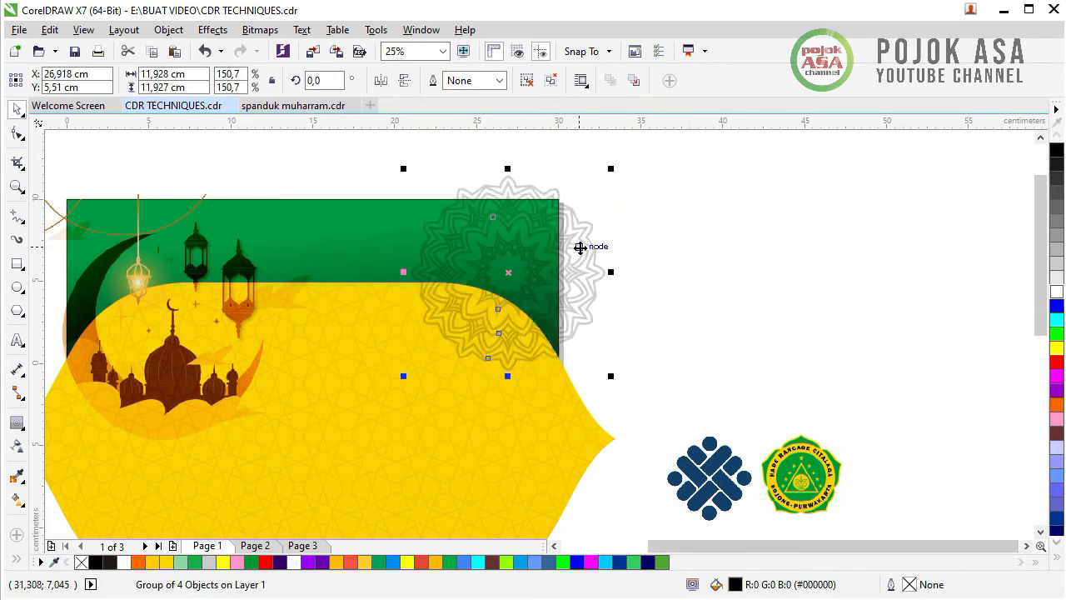
{"action": "left_click", "coordinate": [1054, 291]}
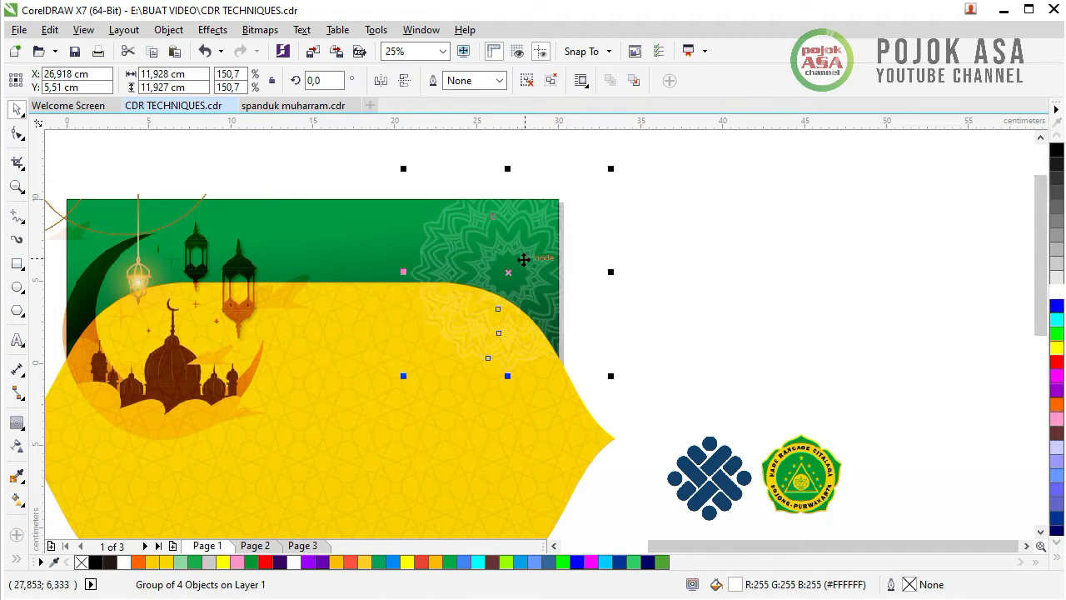
- Bring the yellow patterned shape to the front so it covers the lower part of the mandala
{"action": "scroll", "coordinate": [476, 302], "scroll_direction": "up", "scroll_amount": 1}
{"action": "scroll", "coordinate": [499, 305], "scroll_direction": "down", "scroll_amount": 1}
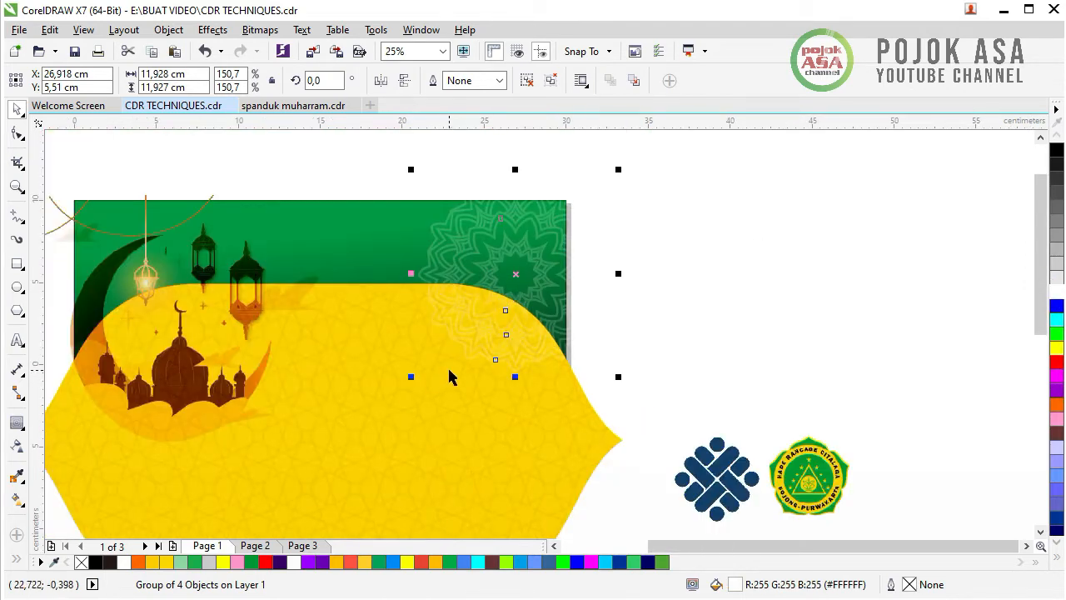
{"action": "scroll", "coordinate": [449, 370], "scroll_direction": "up", "scroll_amount": 1}
{"action": "scroll", "coordinate": [508, 340], "scroll_direction": "down", "scroll_amount": 1}
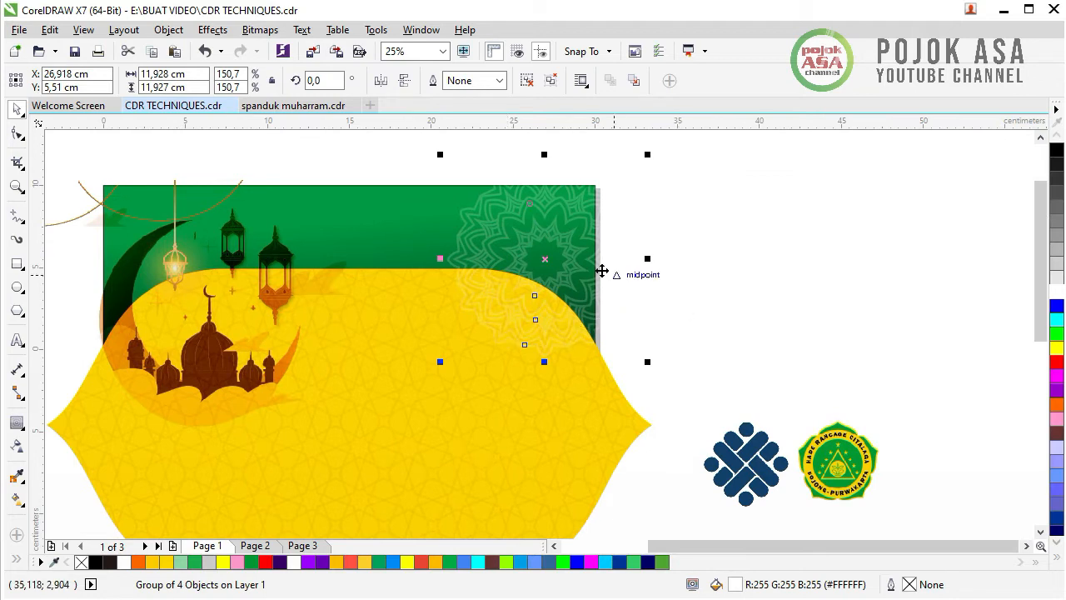
{"action": "scroll", "coordinate": [549, 321], "scroll_direction": "up", "scroll_amount": 1}
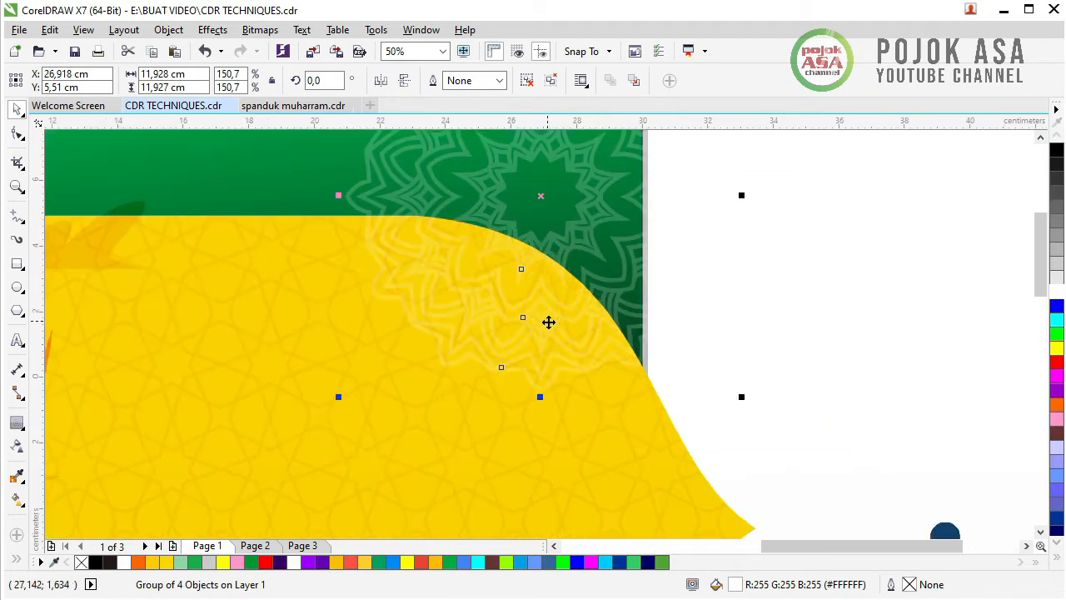
{"action": "left_click", "coordinate": [305, 267]}
{"action": "right_click", "coordinate": [305, 268]}
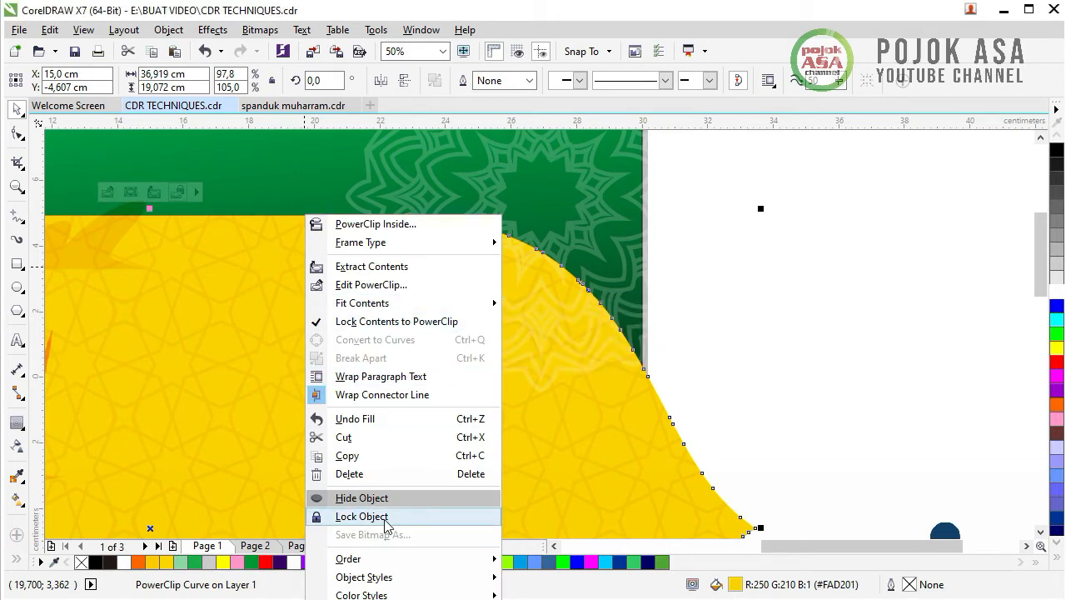
{"action": "left_click", "coordinate": [823, 319]}
{"action": "left_click", "coordinate": [890, 264]}
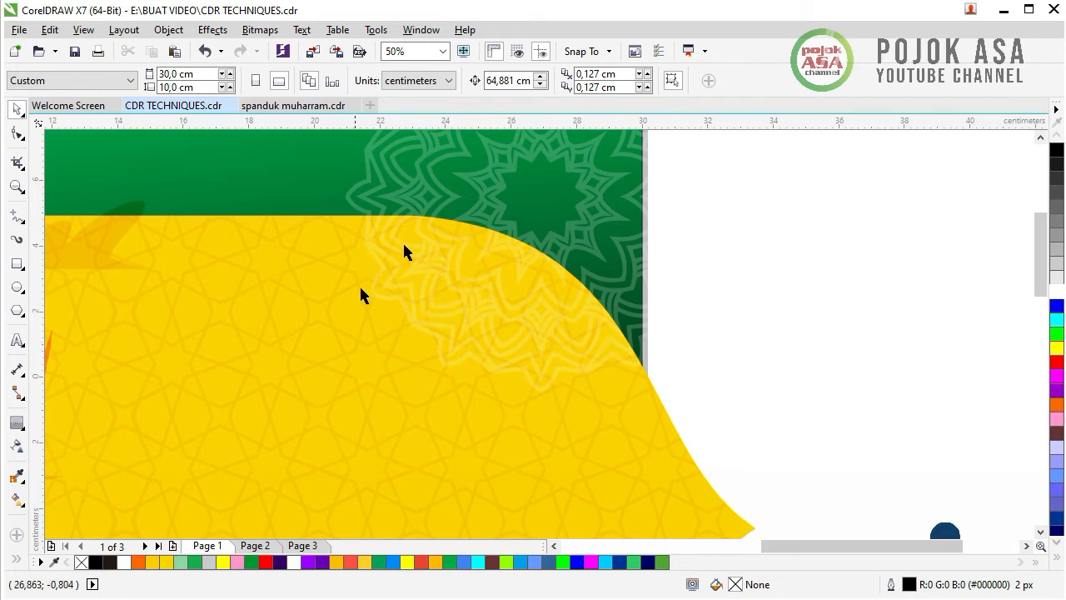
{"action": "left_click", "coordinate": [259, 232]}
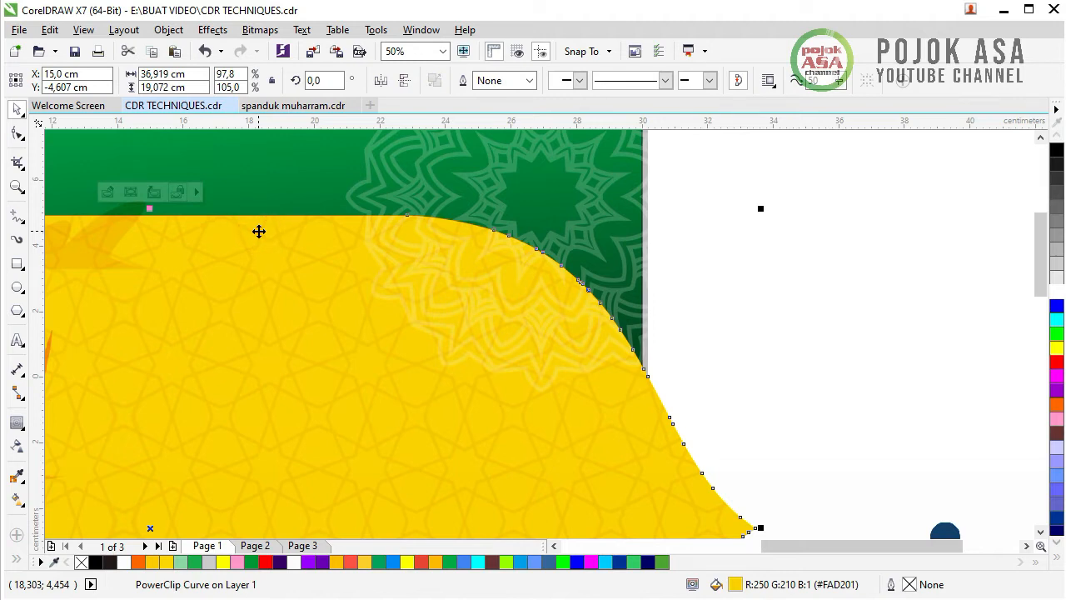
{"action": "key", "text": "shift"}
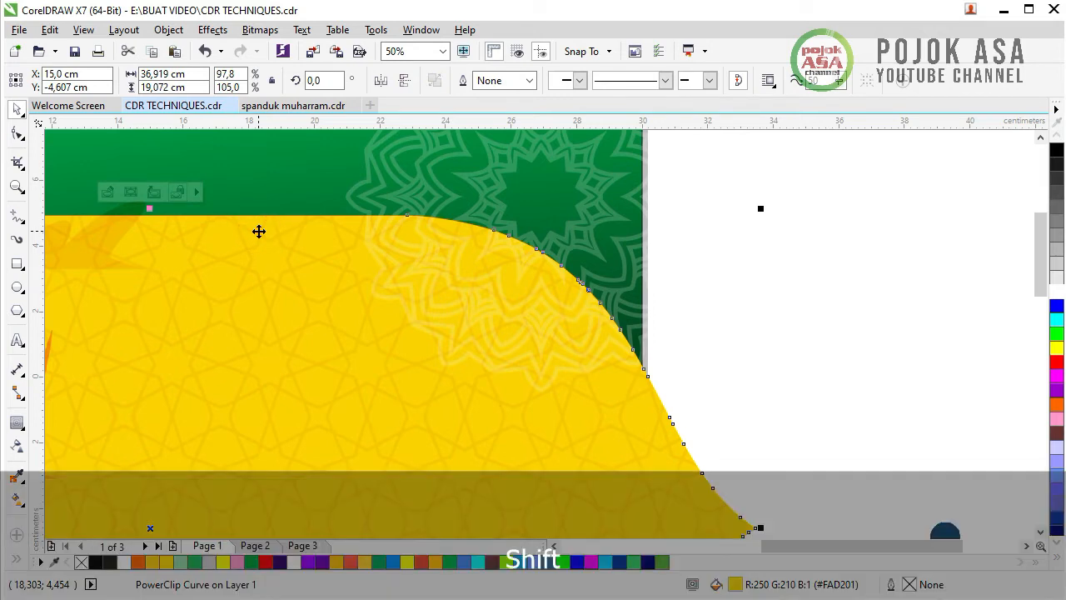
{"action": "key", "text": "shift+Page_Up"}
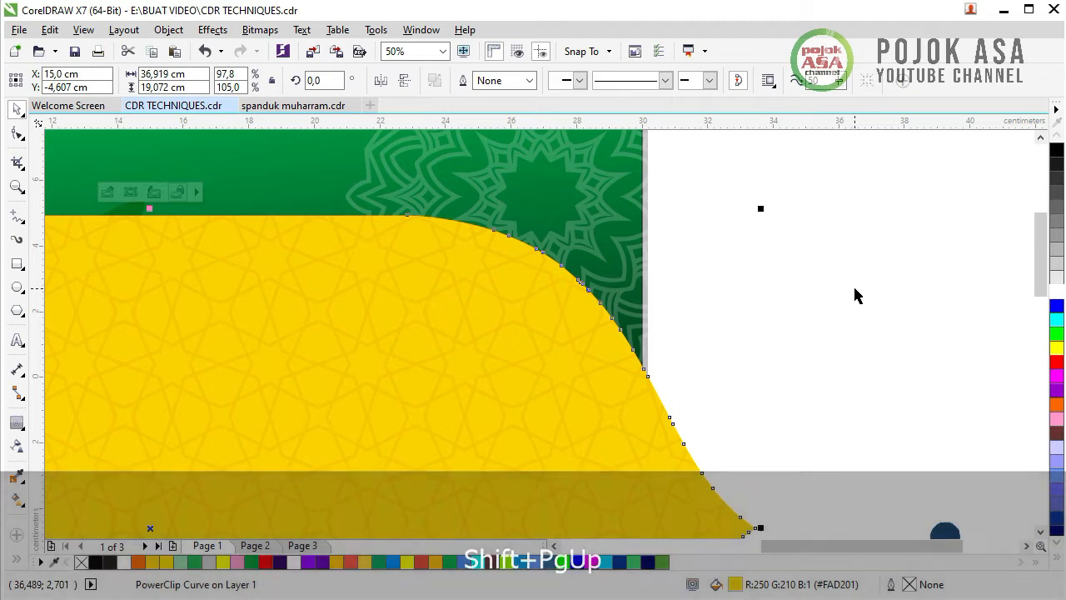
{"action": "left_click", "coordinate": [855, 294]}
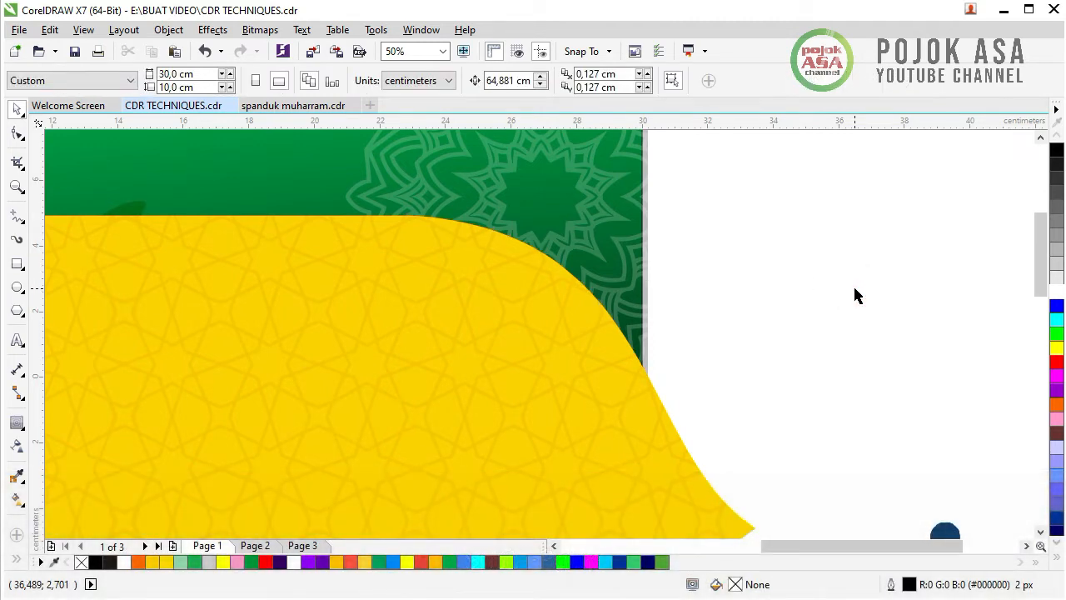
{"action": "left_click", "coordinate": [498, 379]}
{"action": "left_click", "coordinate": [809, 312]}
- Bring the mosque-and-lantern bitmap and the hanging curved string ornament together to the front, above the yellow shape
{"action": "scroll", "coordinate": [910, 266], "scroll_direction": "down", "scroll_amount": 1}
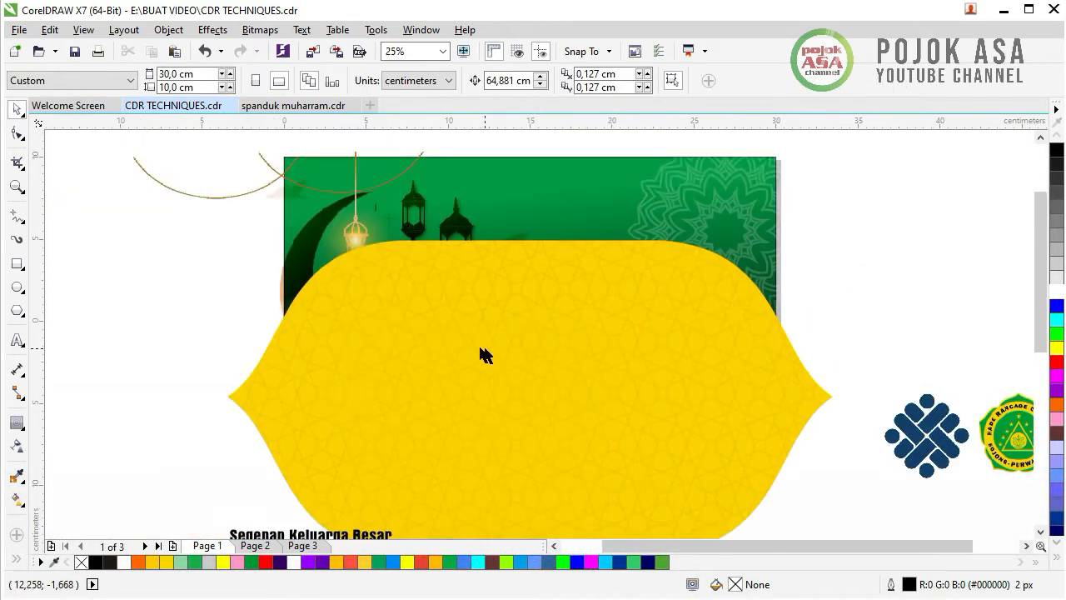
{"action": "left_click_drag", "start_coordinate": [485, 348], "coordinate": [430, 297]}
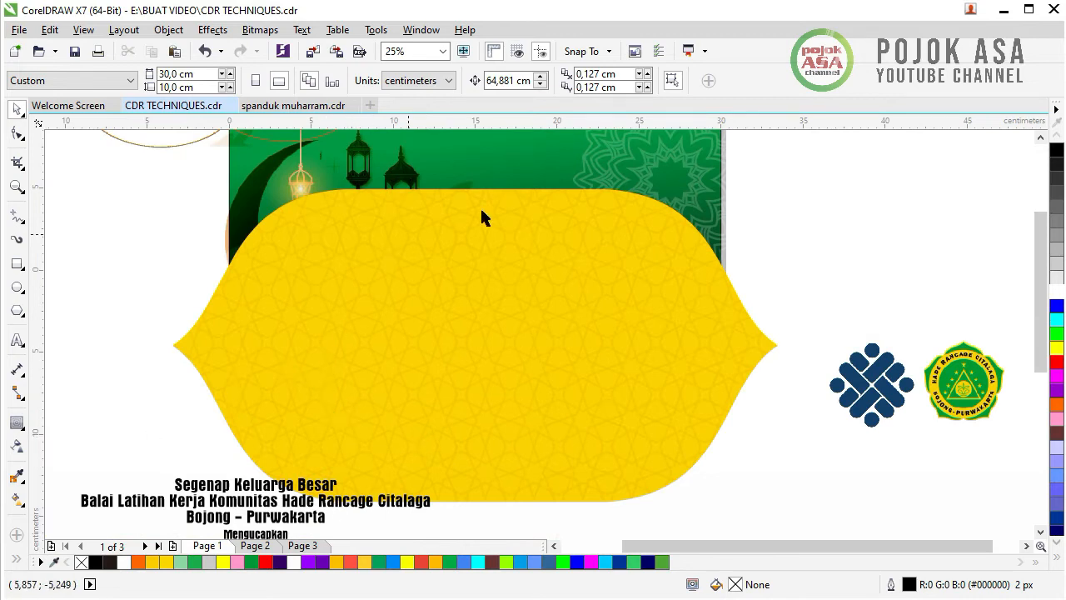
{"action": "scroll", "coordinate": [319, 254], "scroll_direction": "down", "scroll_amount": 1}
{"action": "scroll", "coordinate": [348, 230], "scroll_direction": "up", "scroll_amount": 1}
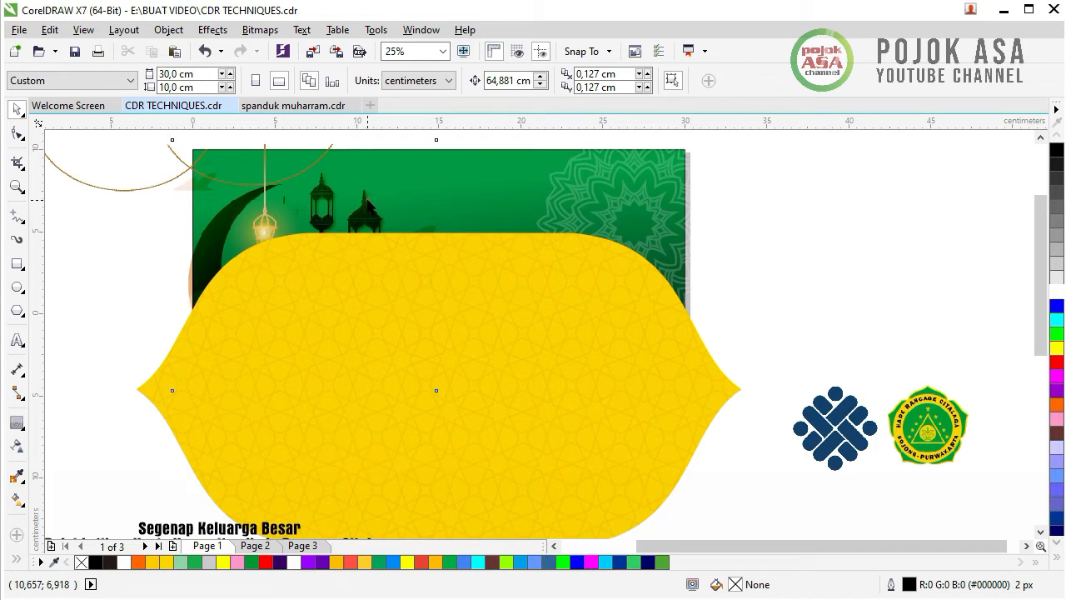
{"action": "left_click", "coordinate": [367, 203]}
{"action": "key", "text": "shift"}
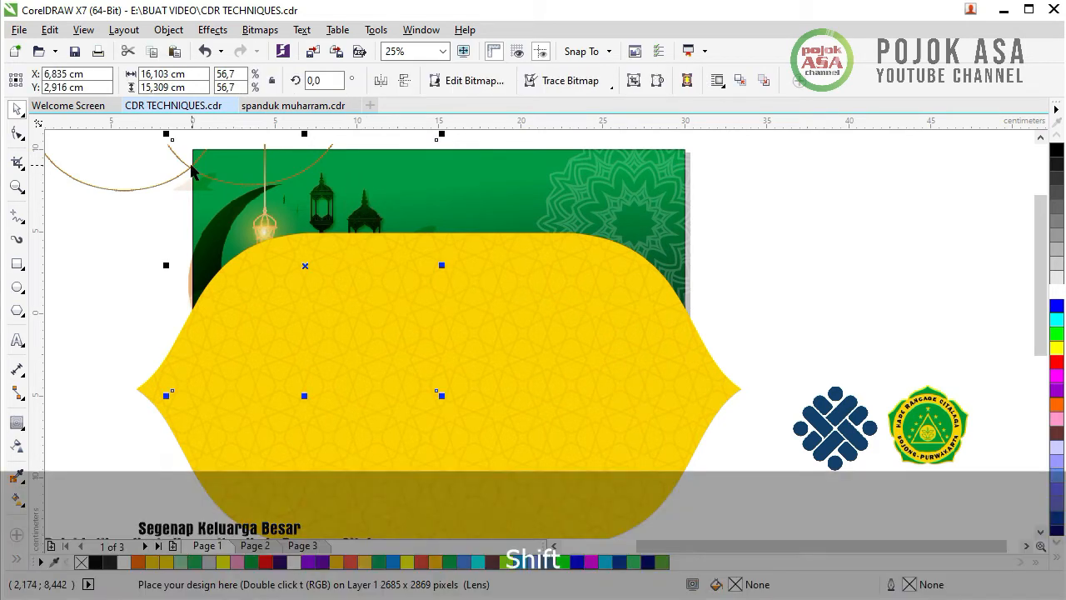
{"action": "left_click", "coordinate": [189, 169], "text": "shift"}
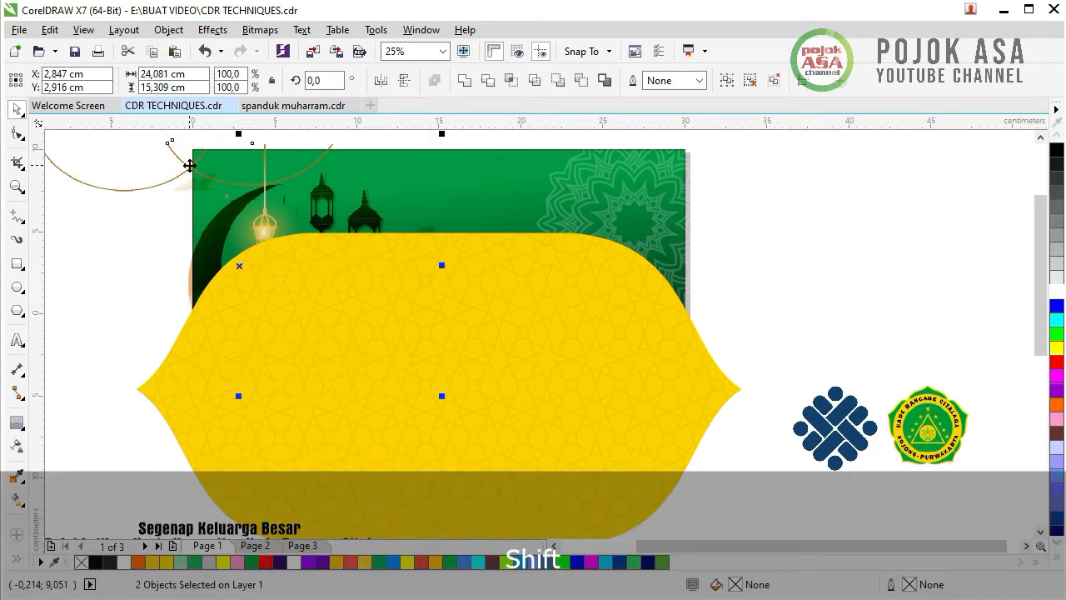
{"action": "key", "text": "shift+Page_Up"}
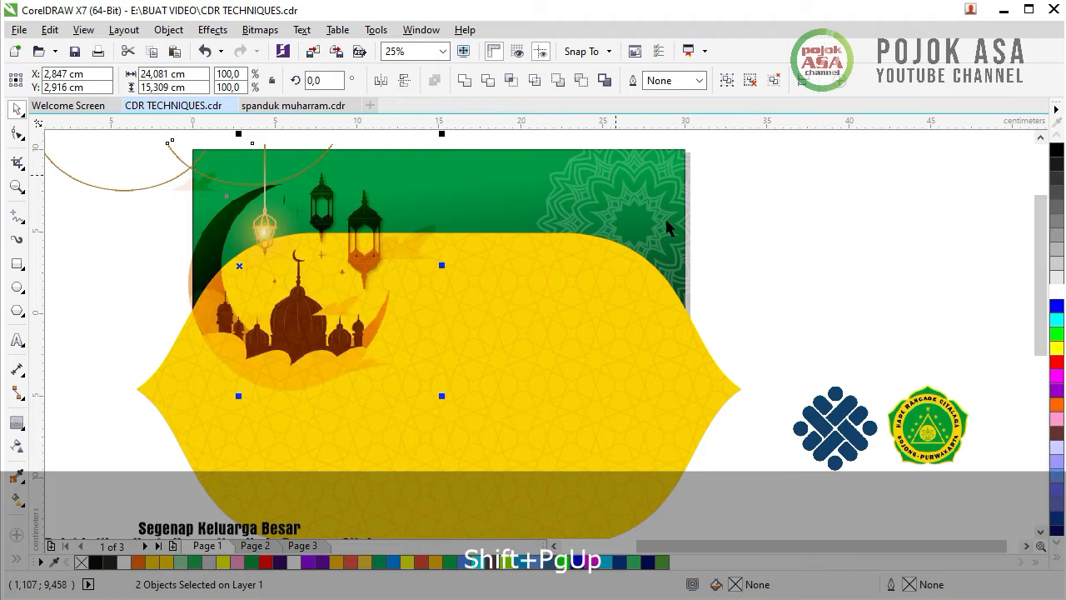
{"action": "left_click", "coordinate": [802, 247]}
- Move the grouped "Segenap Keluarga Besar" heading text onto the green area, centred at about X 16.8 cm, Y 7.1 cm
{"action": "scroll", "coordinate": [384, 375], "scroll_direction": "down", "scroll_amount": 2}
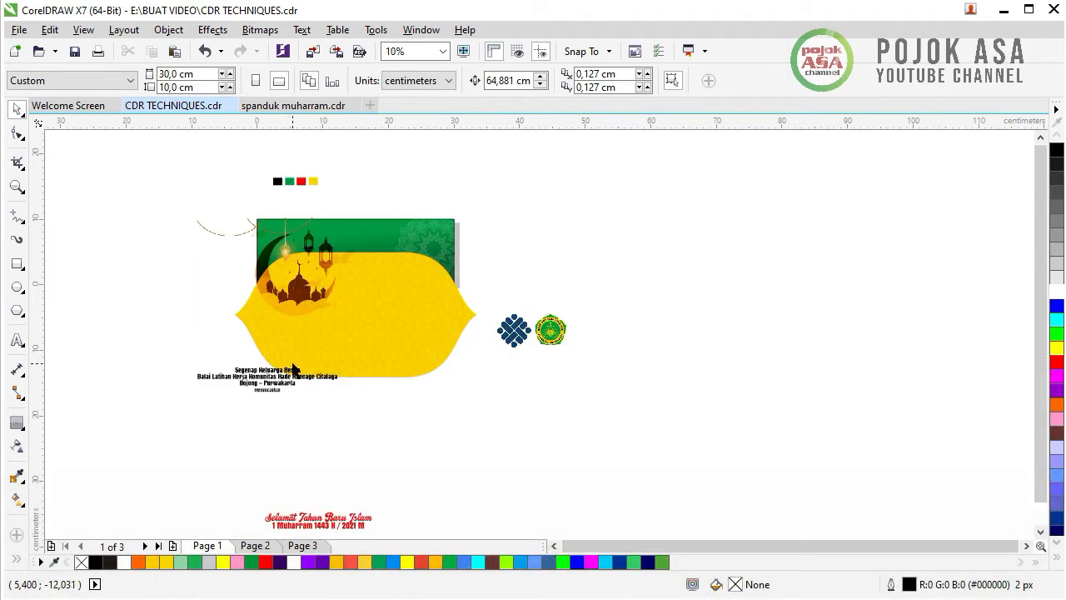
{"action": "left_click_drag", "start_coordinate": [296, 388], "coordinate": [395, 237]}
{"action": "scroll", "coordinate": [395, 237], "scroll_direction": "up", "scroll_amount": 3}
{"action": "left_click_drag", "start_coordinate": [433, 280], "coordinate": [412, 272]}
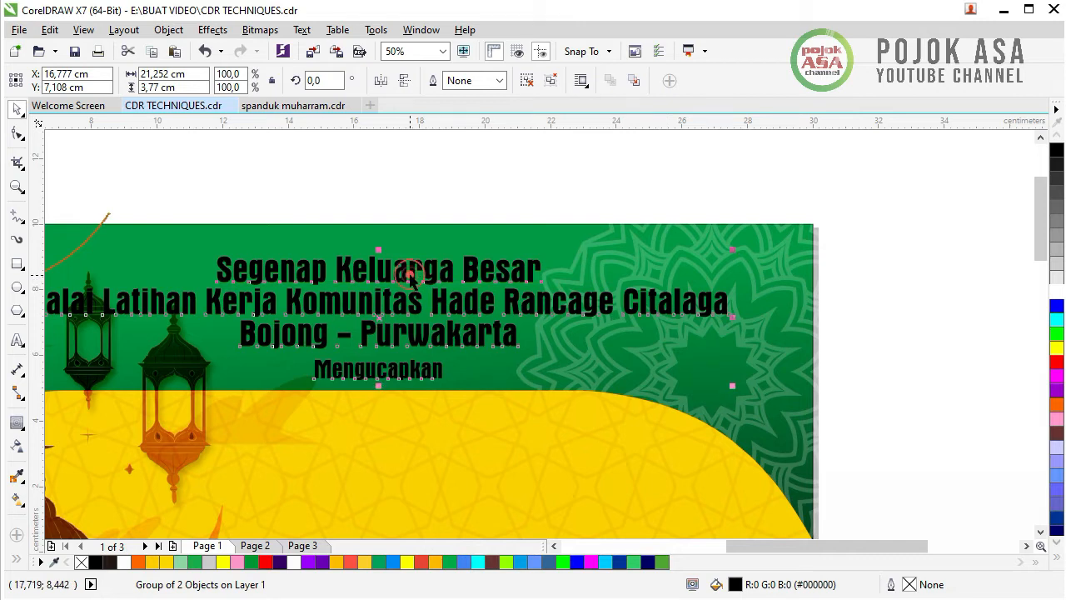
{"action": "left_click", "coordinate": [200, 178]}
{"action": "left_click", "coordinate": [157, 159]}
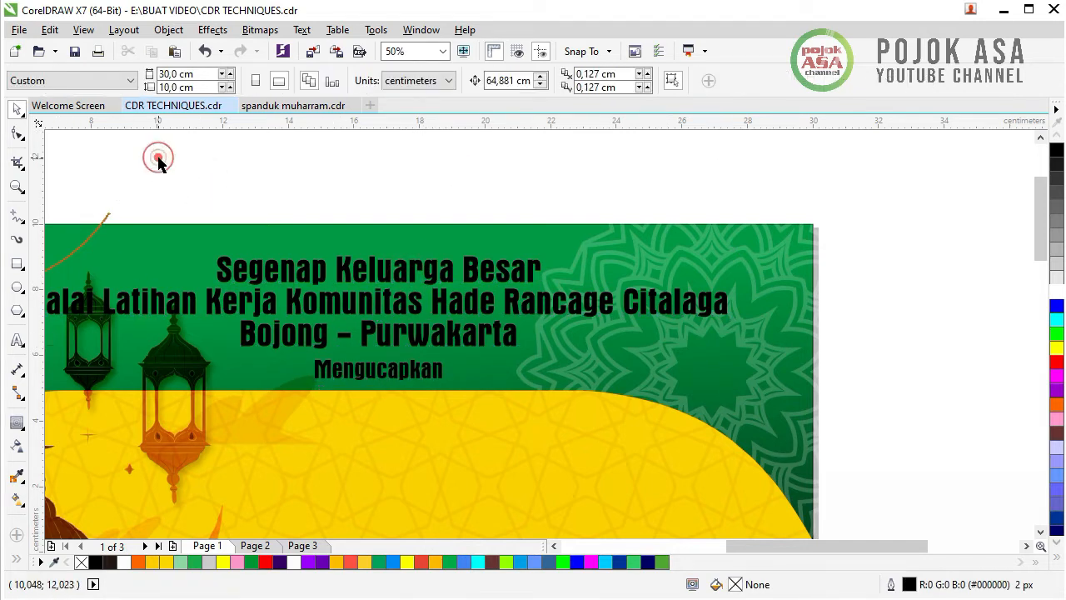
{"action": "left_click", "coordinate": [16, 340]}
{"action": "left_click", "coordinate": [318, 166]}
{"action": "key", "text": "ctrl+z"}
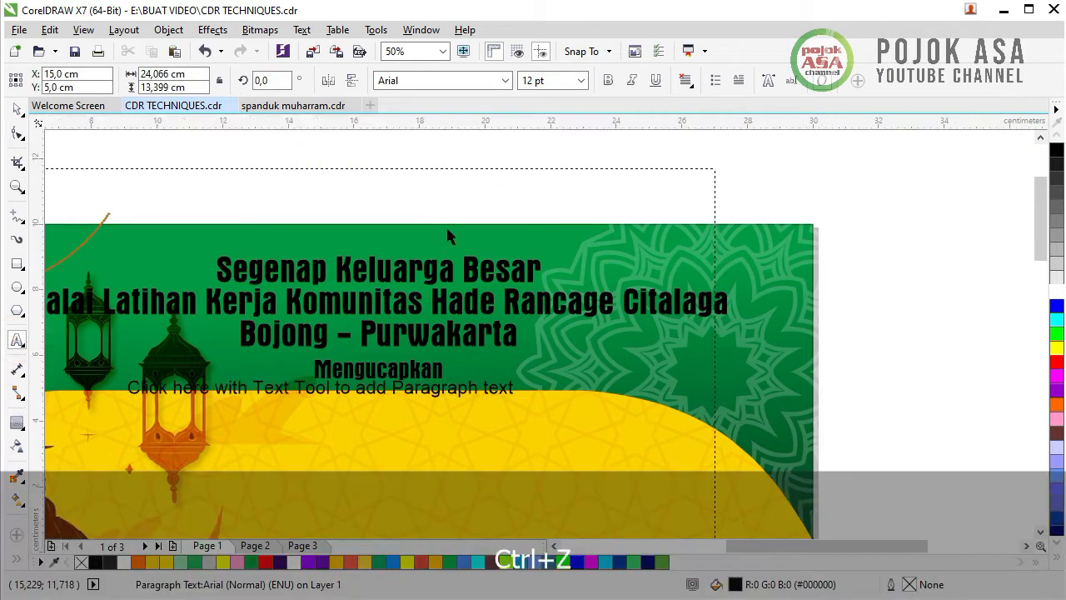
{"action": "left_click", "coordinate": [294, 275]}
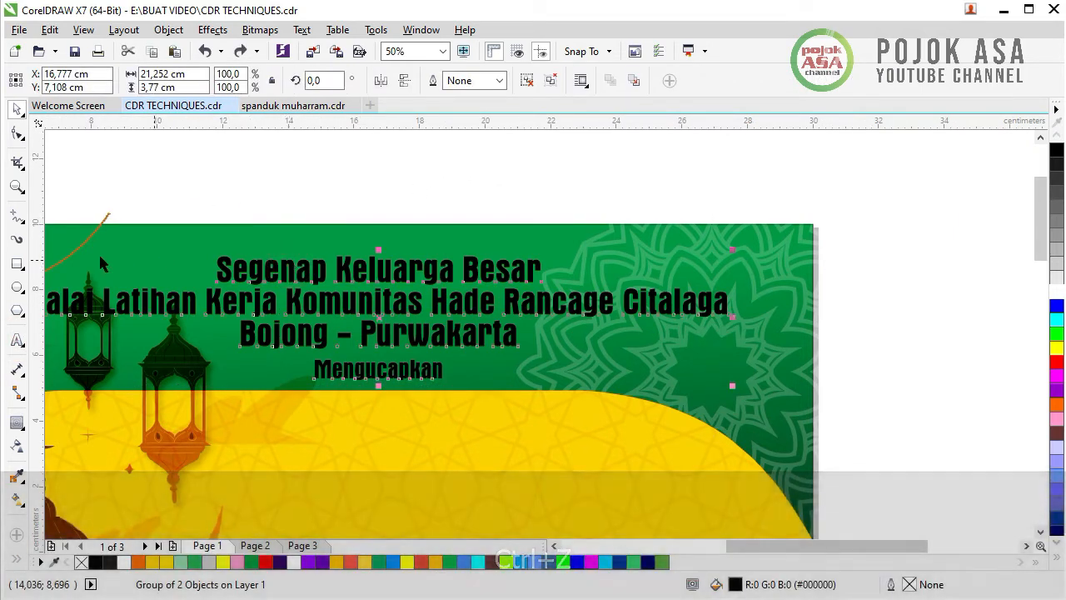
{"action": "left_click", "coordinate": [224, 176]}
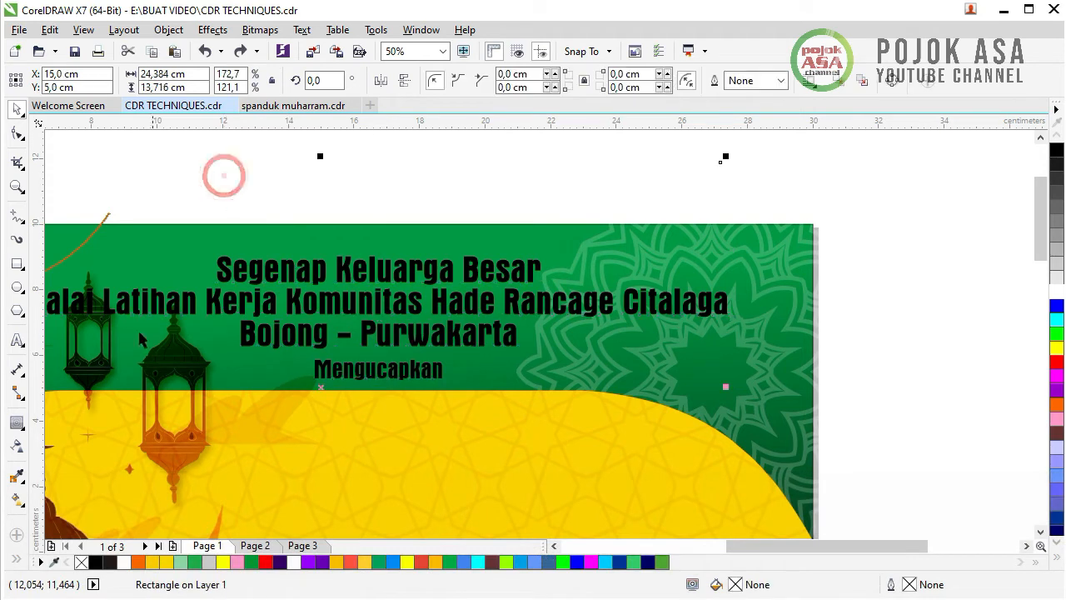
- Add the sample text "SE" above the banner, set it in Aurora BdCn BT, enlarge it to about 67.8 pt, and delete it
{"action": "left_click", "coordinate": [17, 347]}
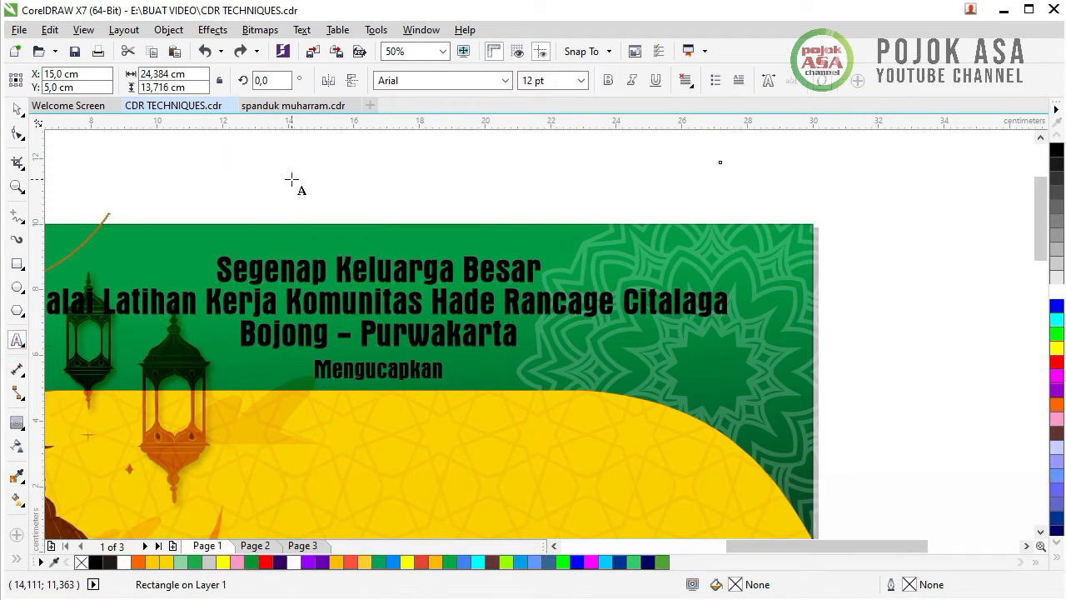
{"action": "left_click", "coordinate": [292, 175]}
{"action": "type", "text": "SE"}
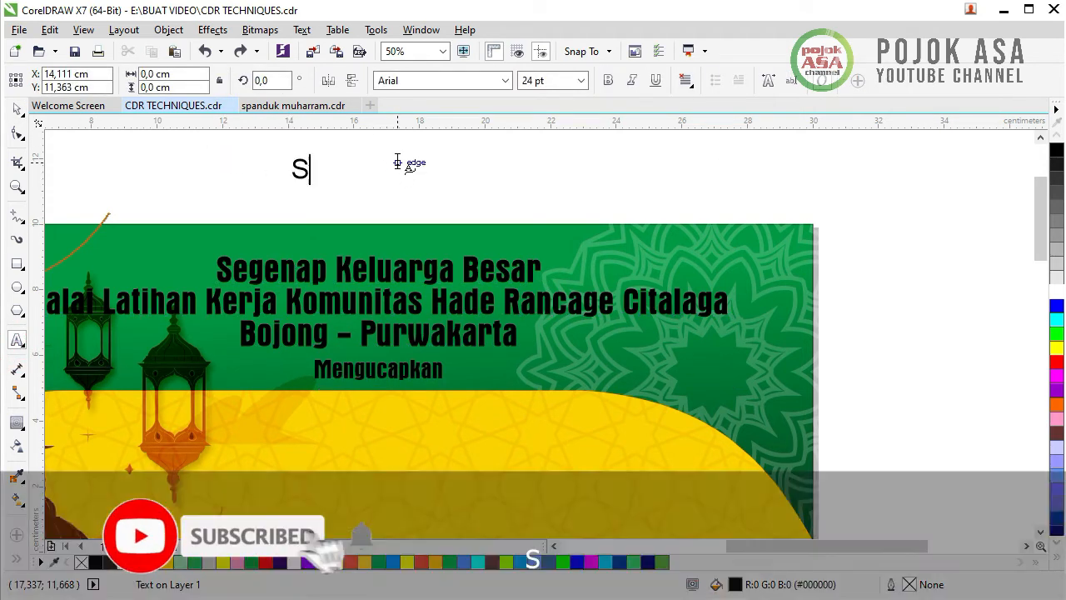
{"action": "left_click", "coordinate": [16, 109]}
{"action": "left_click", "coordinate": [505, 80]}
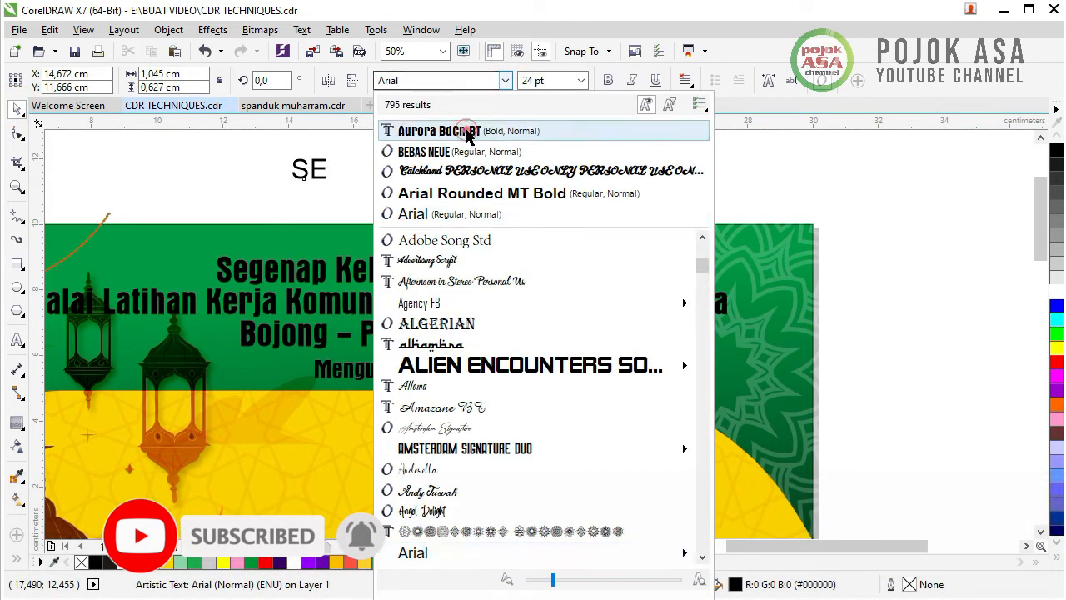
{"action": "left_click", "coordinate": [472, 133]}
{"action": "left_click_drag", "start_coordinate": [321, 184], "coordinate": [385, 226]}
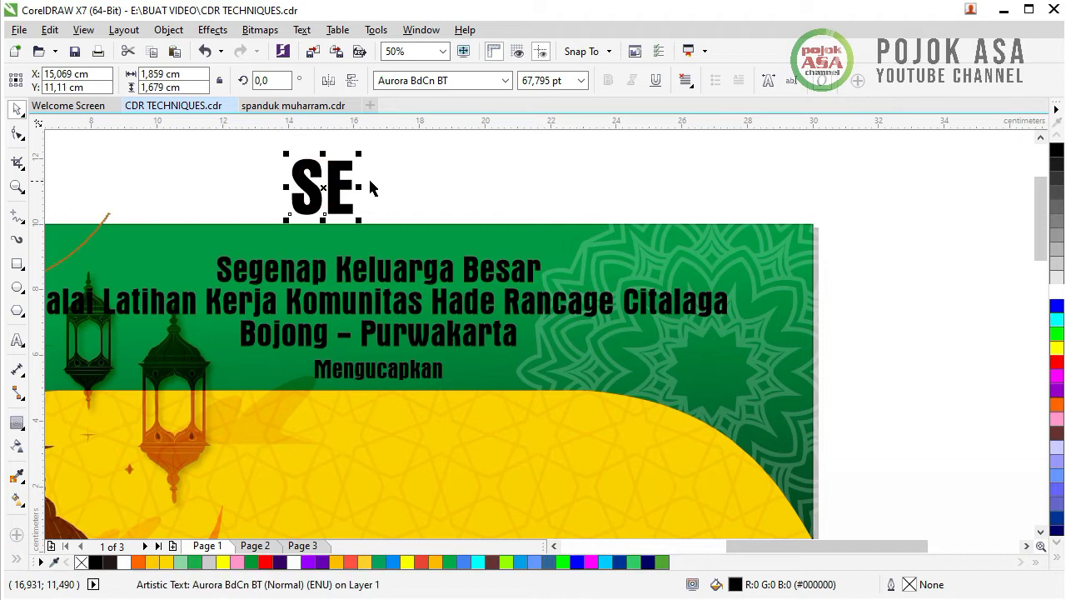
{"action": "key", "text": "Delete"}
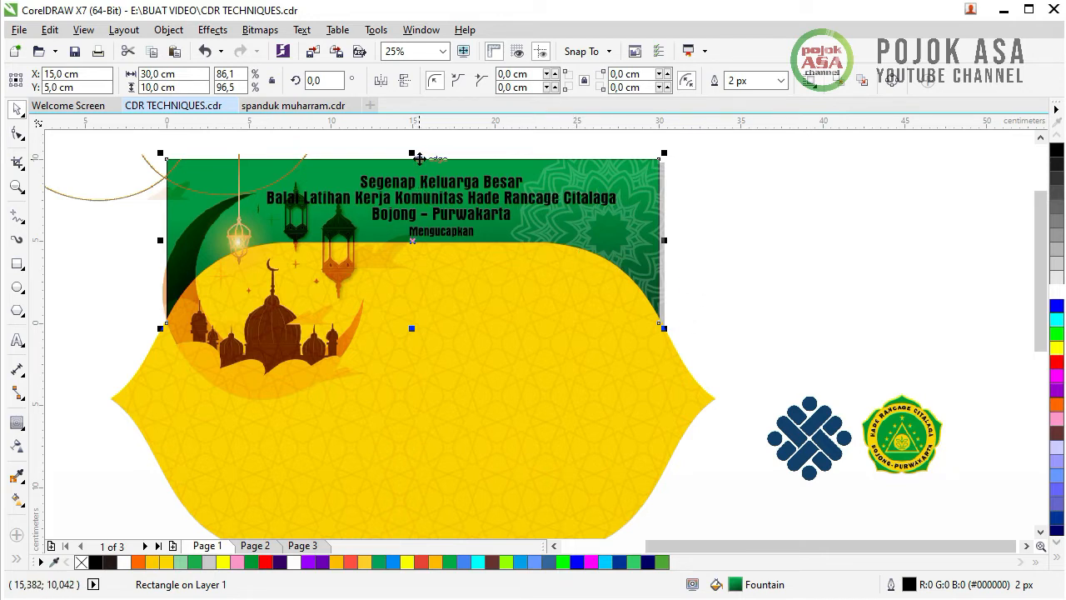
- Try moving the green gradient background rectangle down and to the right, and undo the move
{"action": "left_click", "coordinate": [419, 158]}
{"action": "left_click", "coordinate": [431, 145]}
{"action": "left_click", "coordinate": [432, 159]}
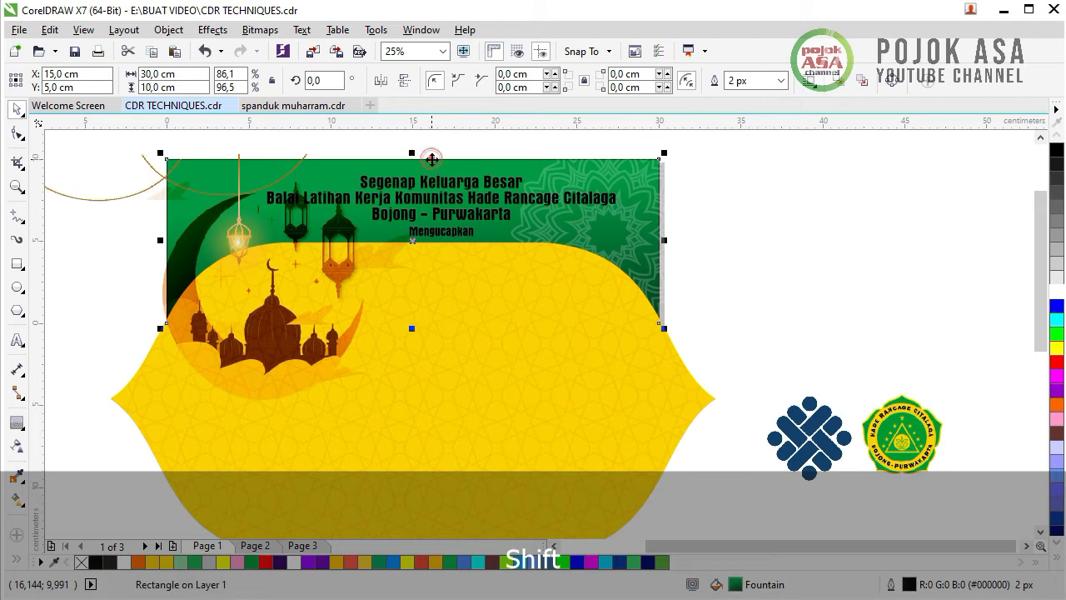
{"action": "left_click_drag", "start_coordinate": [431, 158], "coordinate": [707, 224]}
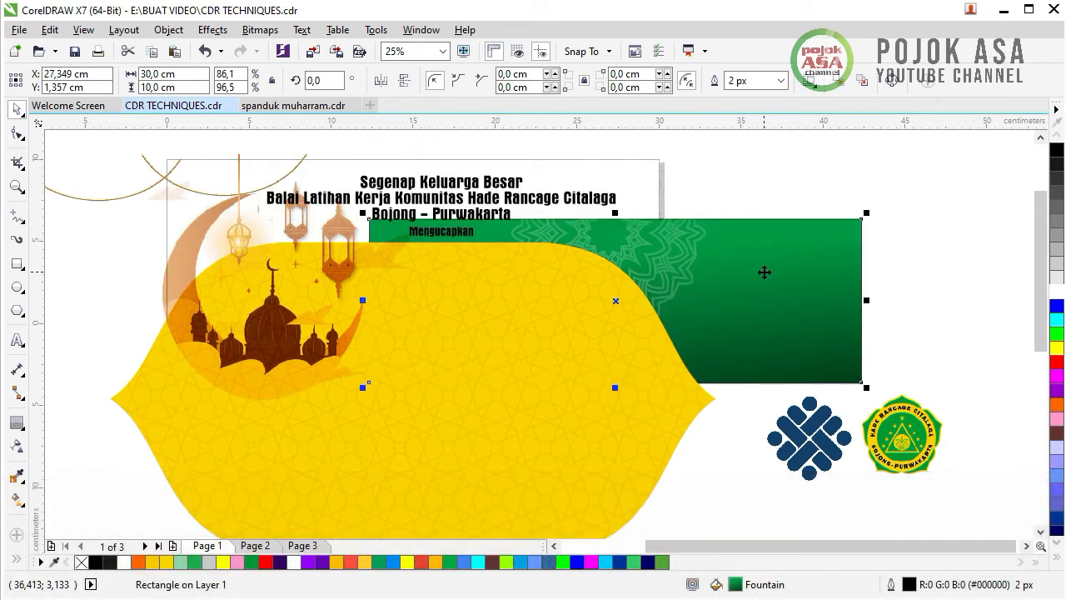
{"action": "key", "text": "ctrl+z"}
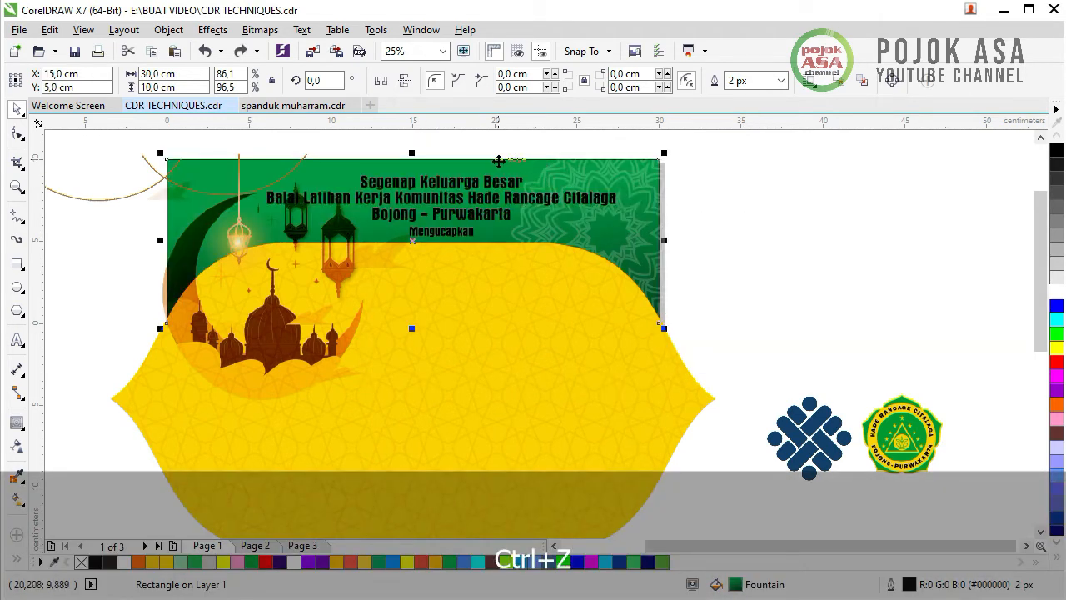
- Duplicate the green gradient background rectangle in place and remove the copy's fill, keeping only its outline over the banner
{"action": "key", "text": "ctrl+c"}
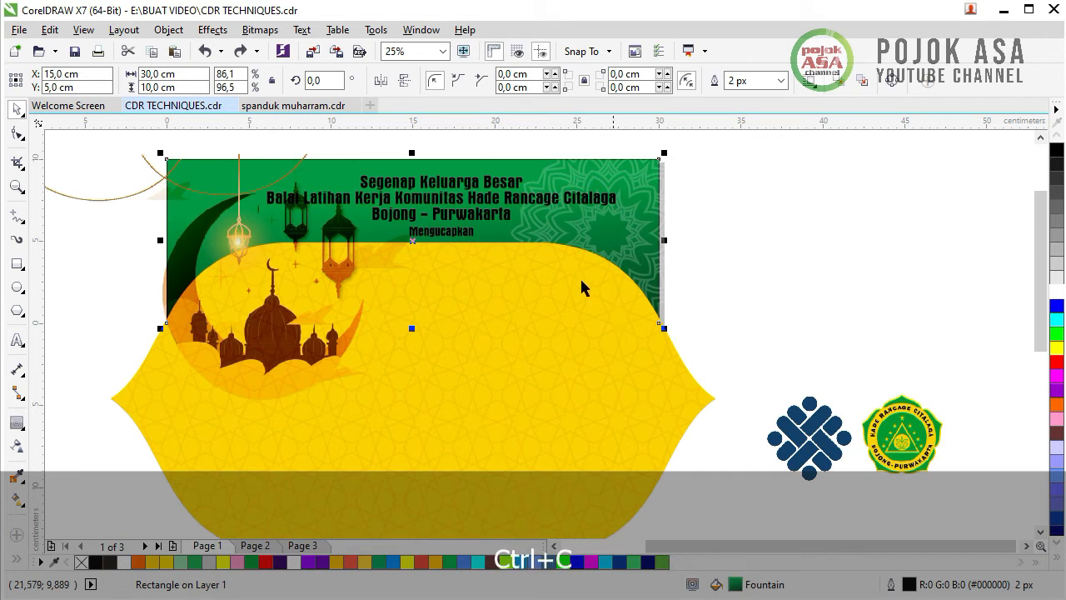
{"action": "key", "text": "ctrl+v"}
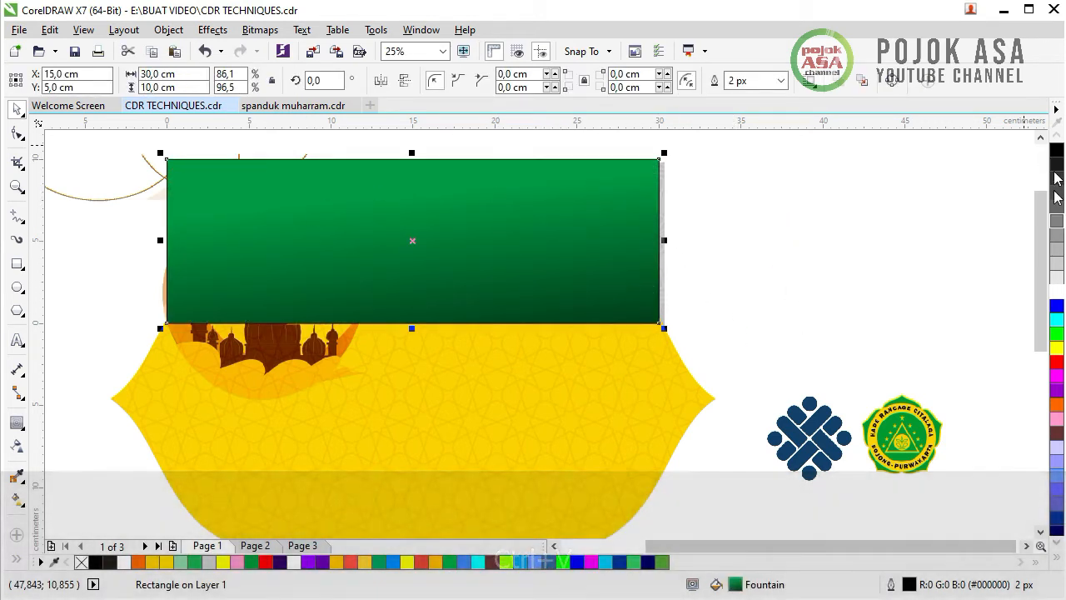
{"action": "left_click", "coordinate": [1057, 557]}
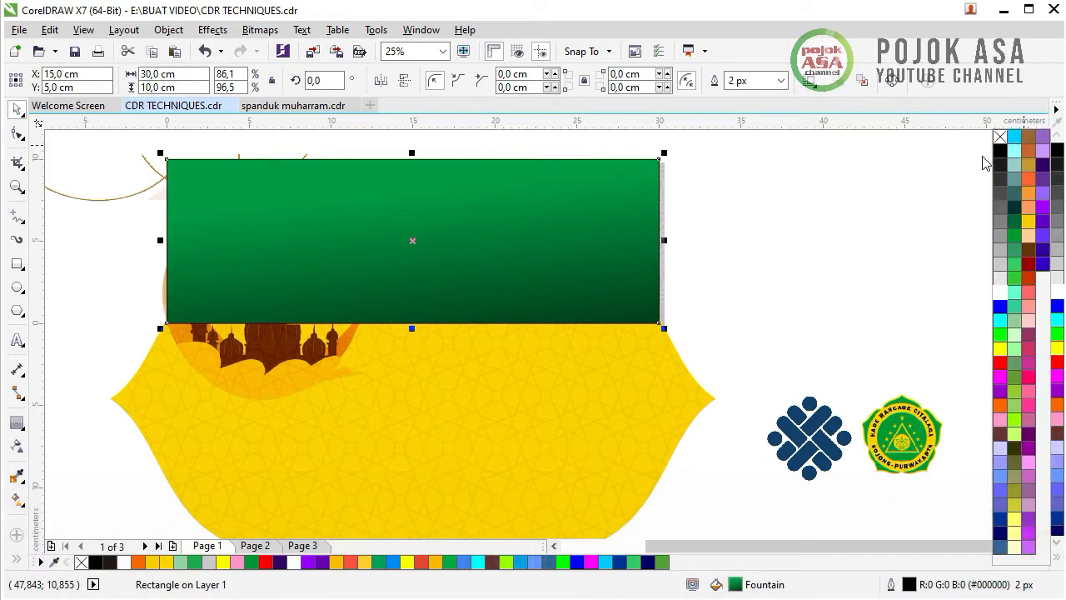
{"action": "left_click", "coordinate": [1001, 138]}
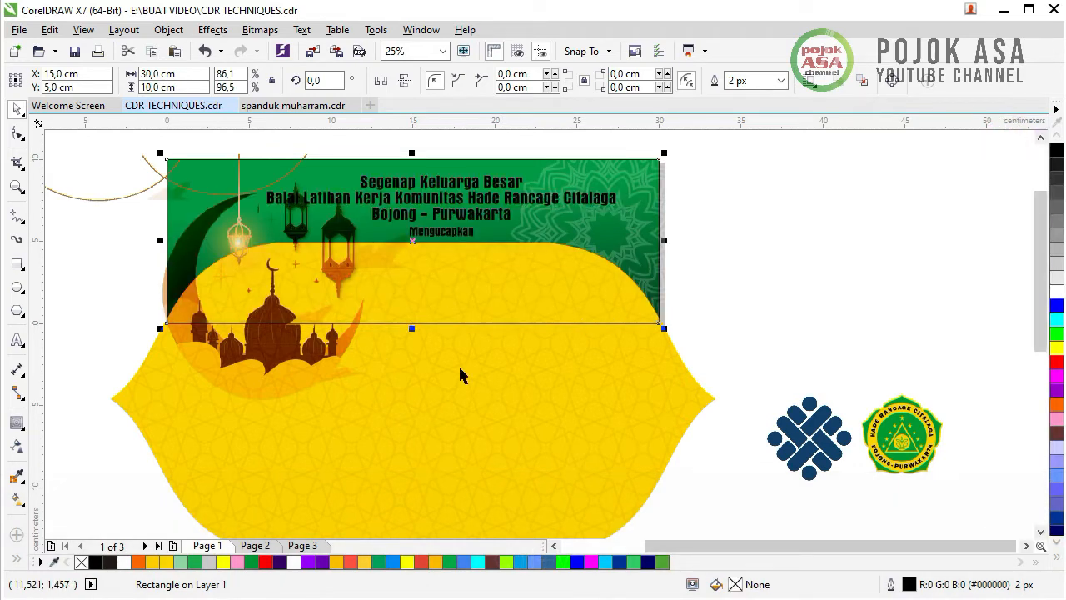
{"action": "left_click", "coordinate": [762, 252]}
- Move the mosque-and-lantern bitmap up and left over the banner to about X 5.7 cm, Y 5.0 cm
{"action": "left_click", "coordinate": [216, 359]}
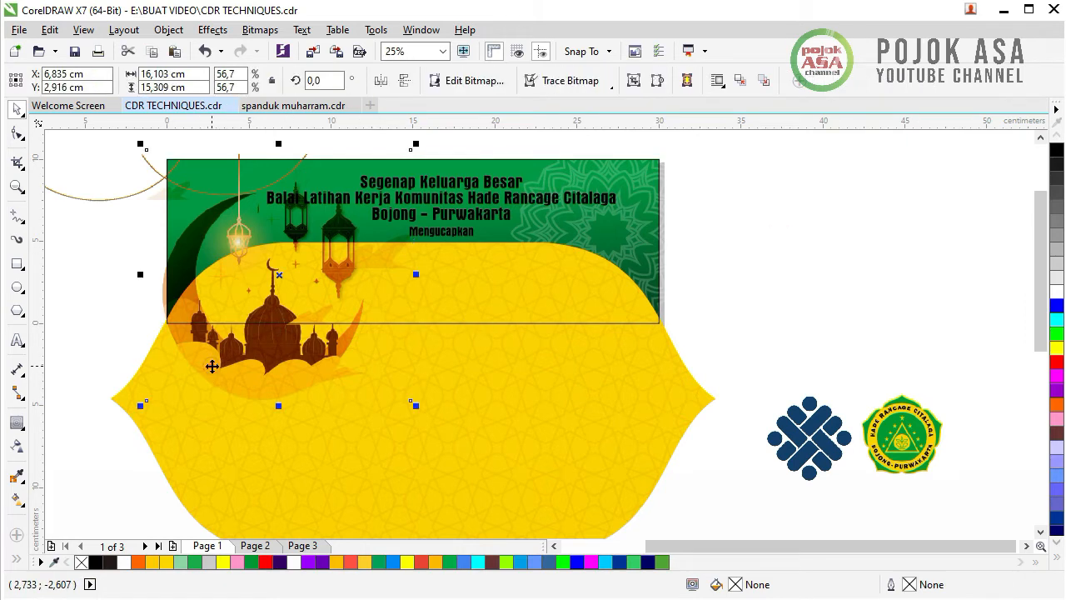
{"action": "left_click", "coordinate": [797, 241]}
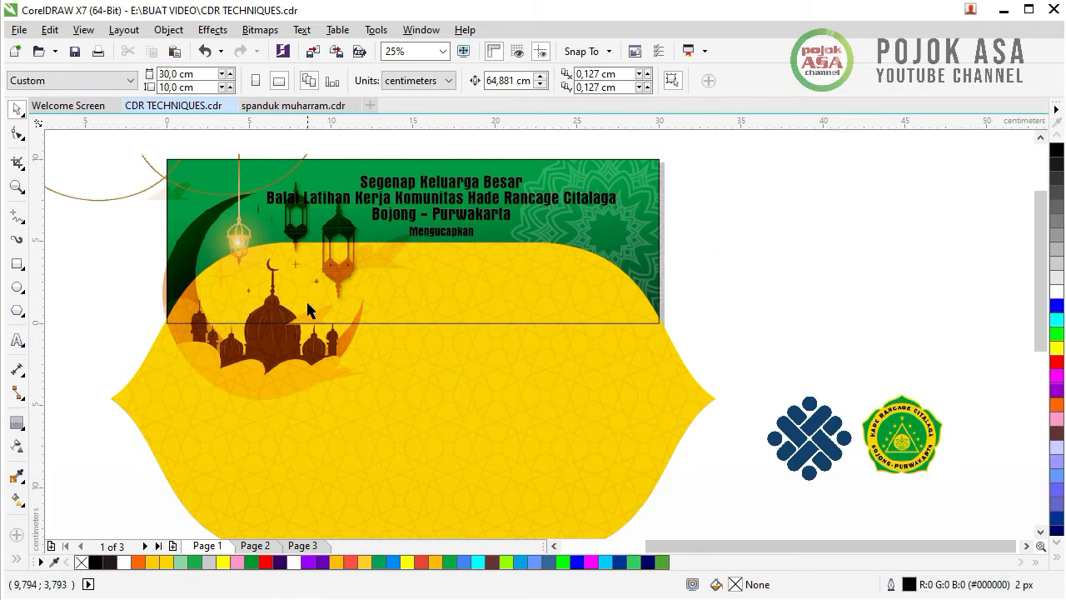
{"action": "left_click", "coordinate": [271, 377]}
{"action": "left_click_drag", "start_coordinate": [271, 379], "coordinate": [261, 345]}
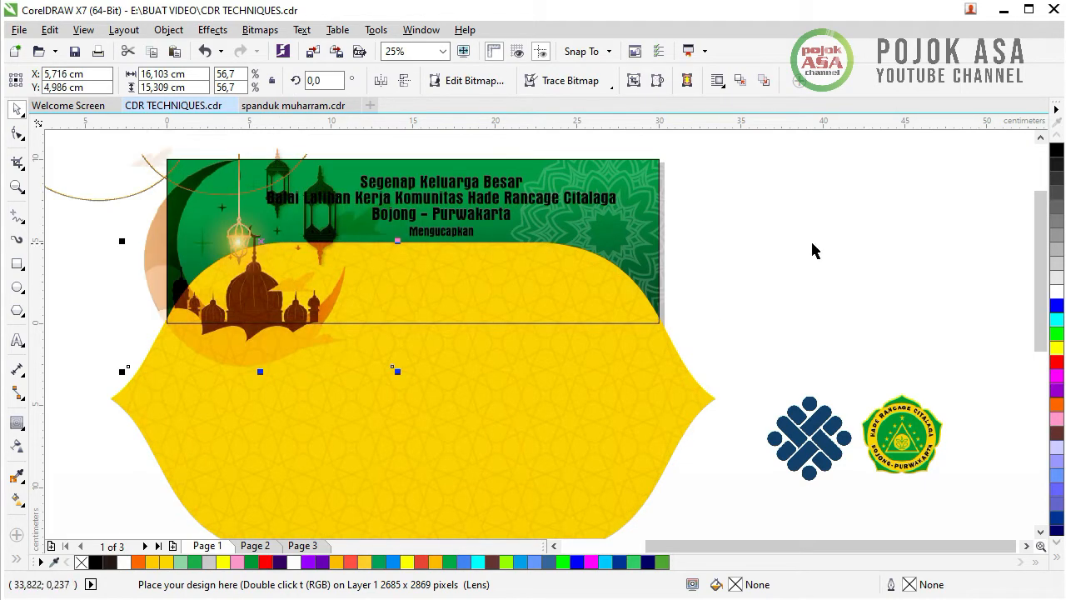
{"action": "left_click", "coordinate": [811, 239]}
- Add a one-step outside contour to the "Segenap Keluarga Besar" heading text, with white fill and round corners
{"action": "scroll", "coordinate": [527, 368], "scroll_direction": "down", "scroll_amount": 1}
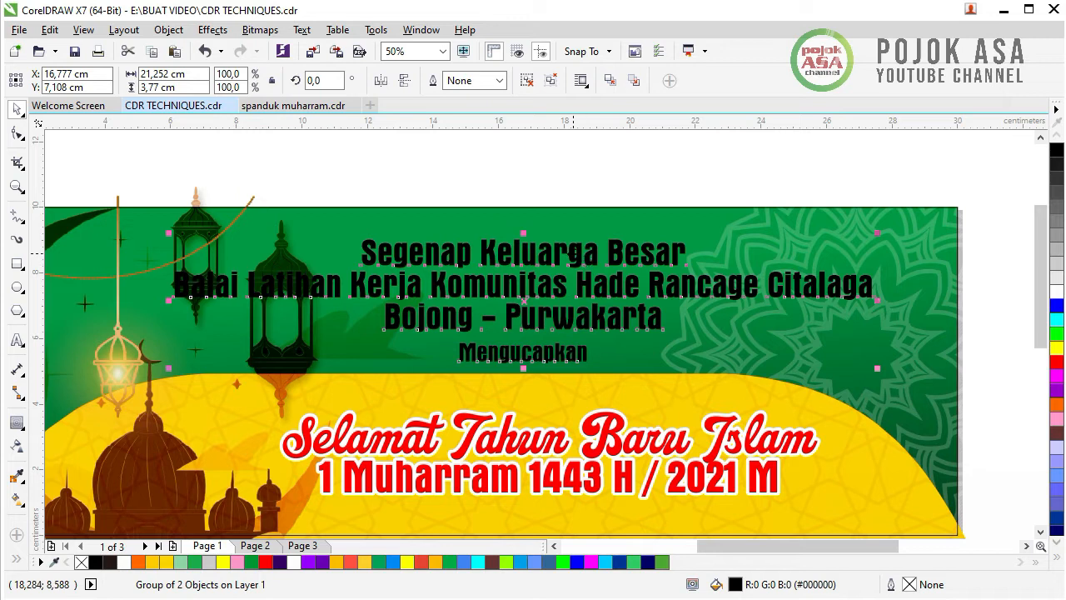
{"action": "left_click", "coordinate": [24, 427]}
{"action": "left_click", "coordinate": [480, 75]}
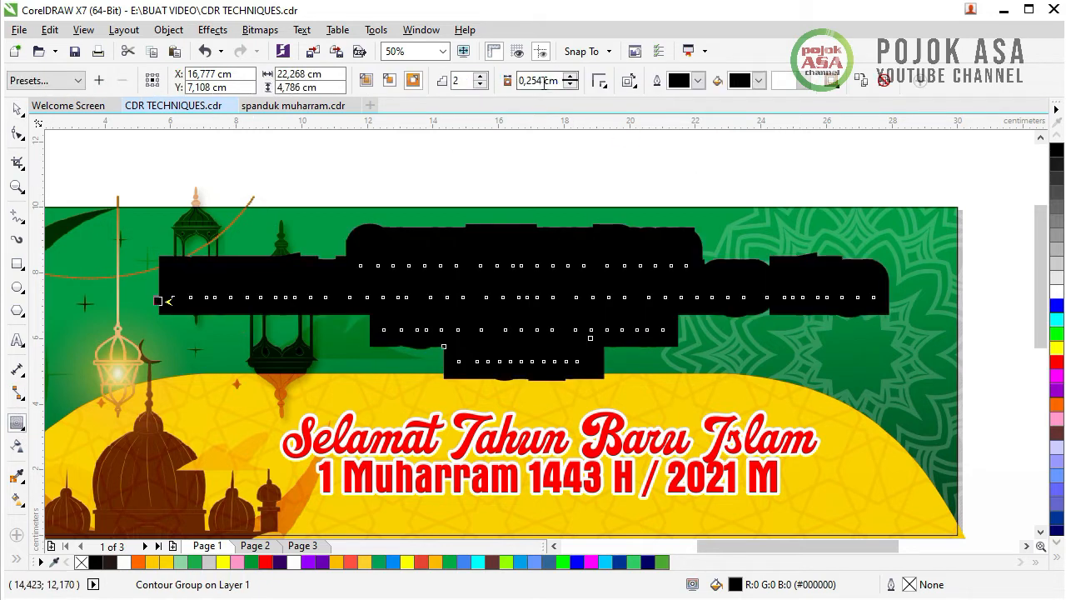
{"action": "left_click", "coordinate": [480, 85]}
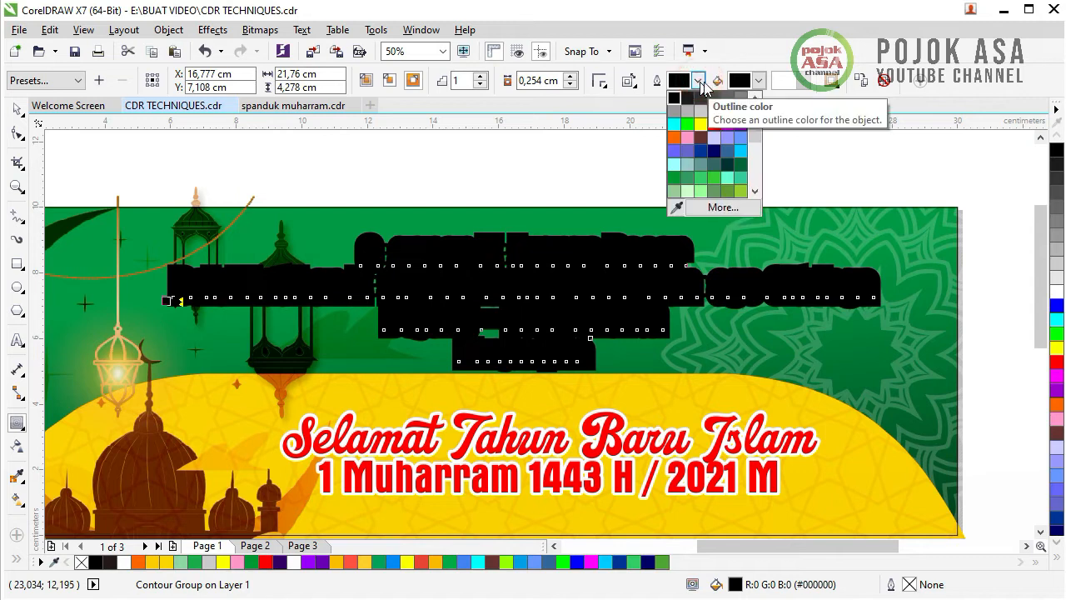
{"action": "left_click", "coordinate": [759, 80]}
{"action": "left_click", "coordinate": [759, 80]}
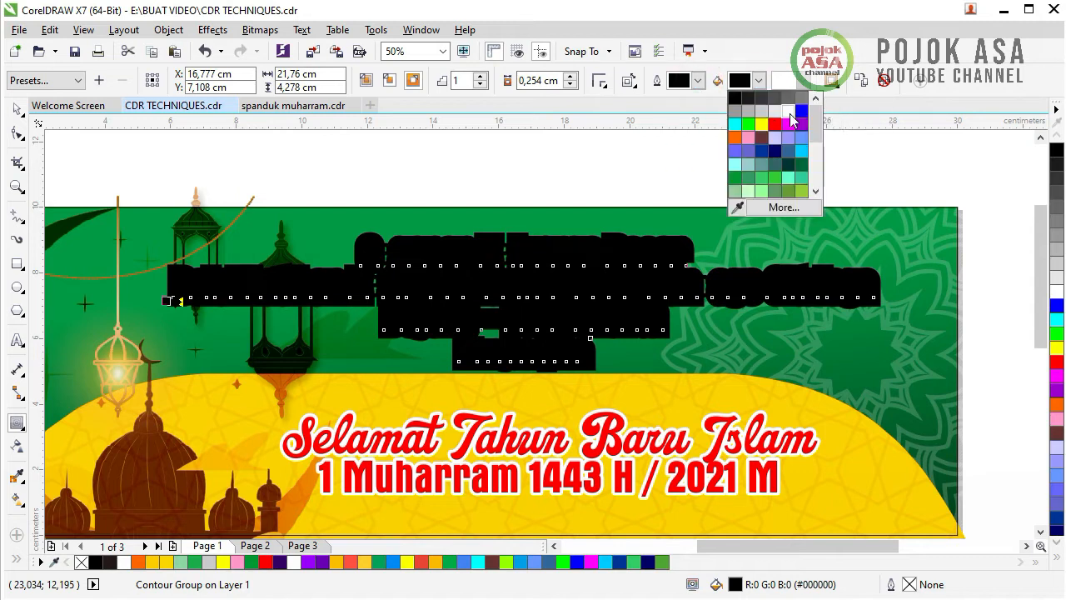
{"action": "left_click", "coordinate": [788, 112]}
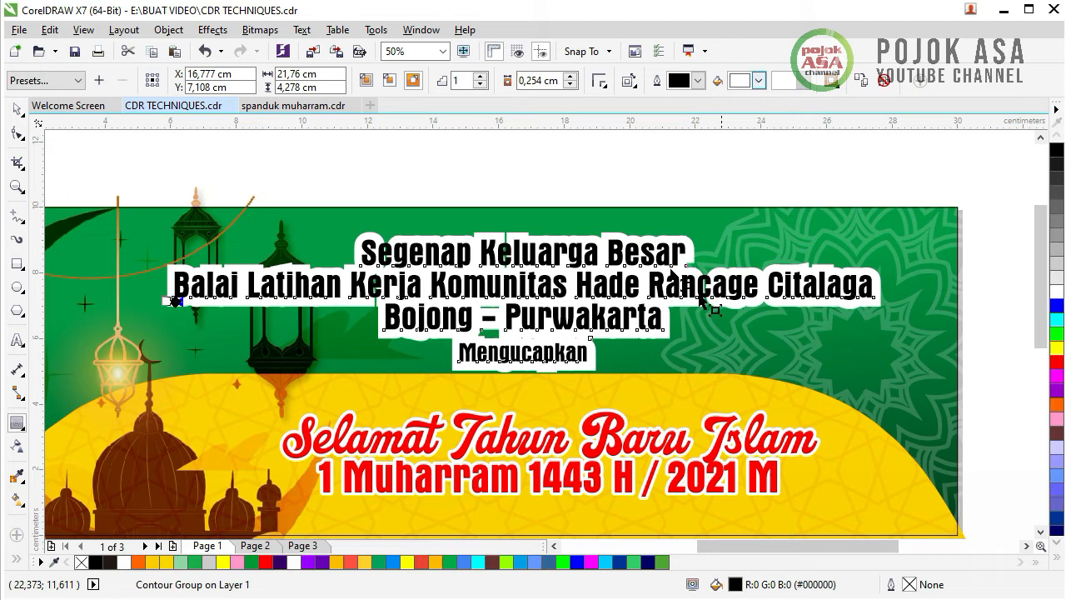
{"action": "left_click", "coordinate": [600, 81]}
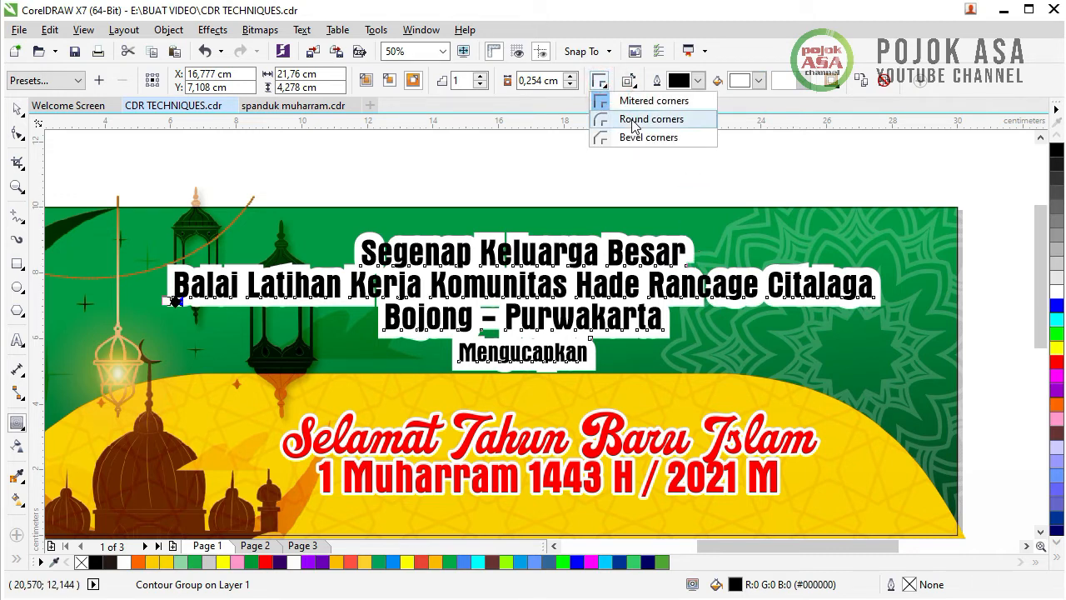
{"action": "left_click", "coordinate": [631, 119]}
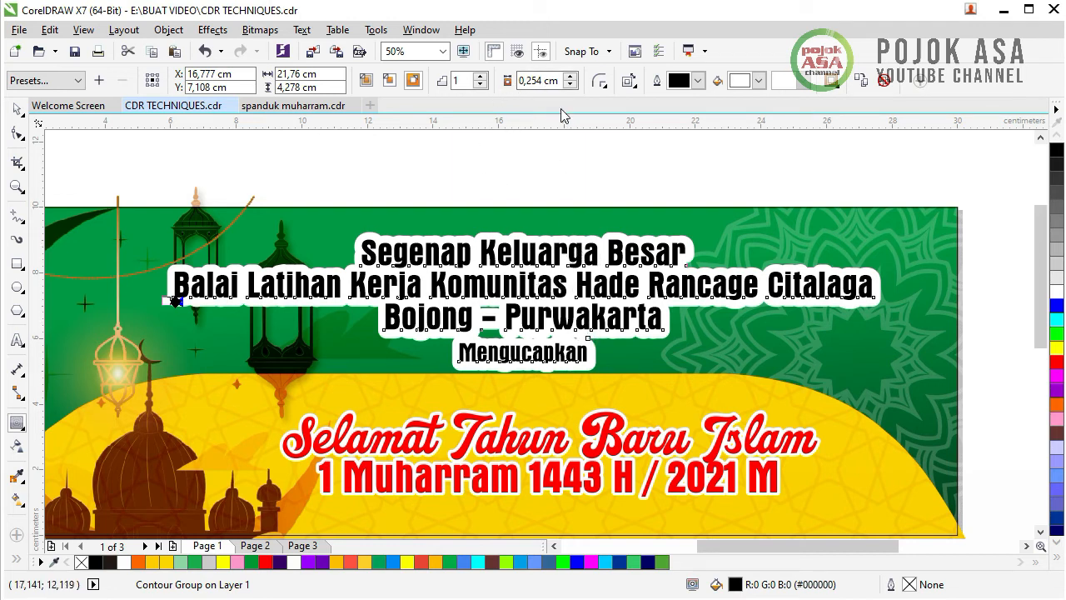
- Reduce the heading contour's offset, trying 0.08 cm before setting it to 0.05 cm
{"action": "double_click", "coordinate": [538, 80]}
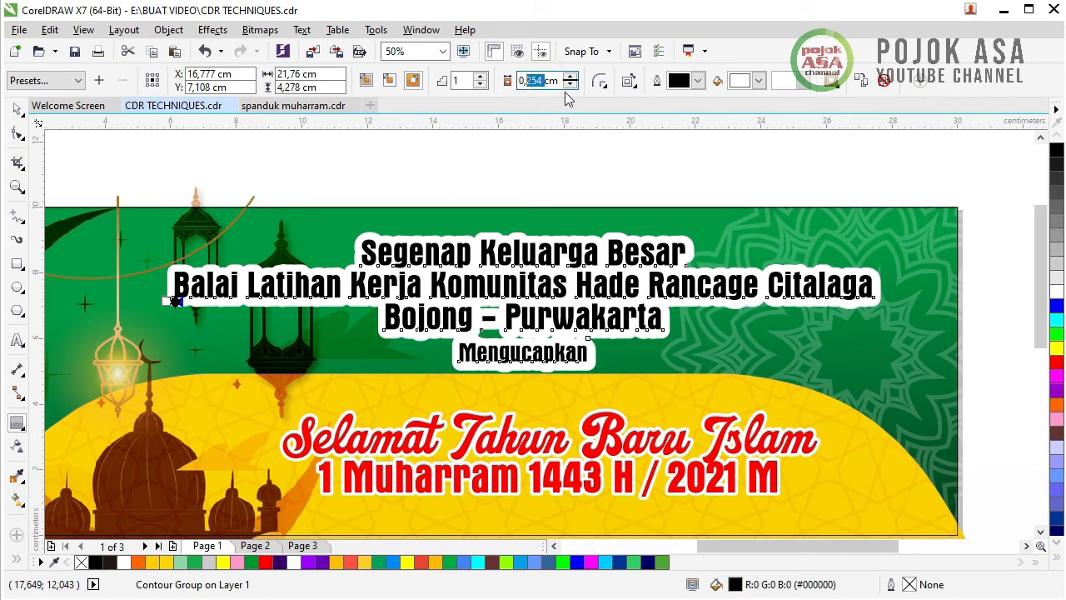
{"action": "type", "text": "08"}
{"action": "key", "text": "Return"}
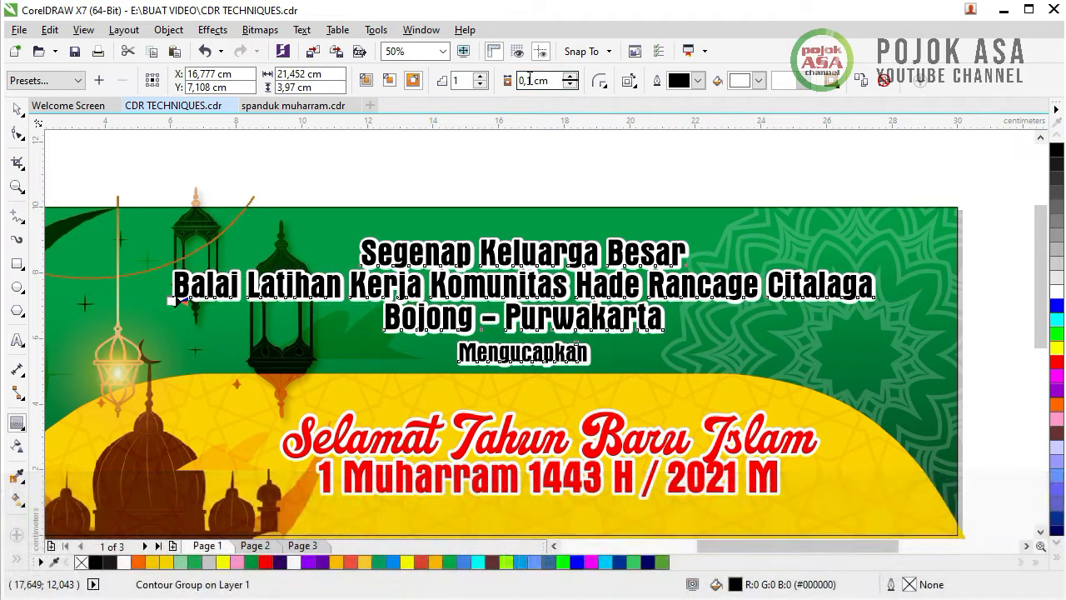
{"action": "scroll", "coordinate": [650, 321], "scroll_direction": "down", "scroll_amount": 1}
{"action": "scroll", "coordinate": [650, 320], "scroll_direction": "up", "scroll_amount": 1}
{"action": "scroll", "coordinate": [602, 242], "scroll_direction": "up", "scroll_amount": 1}
{"action": "left_click", "coordinate": [538, 80]}
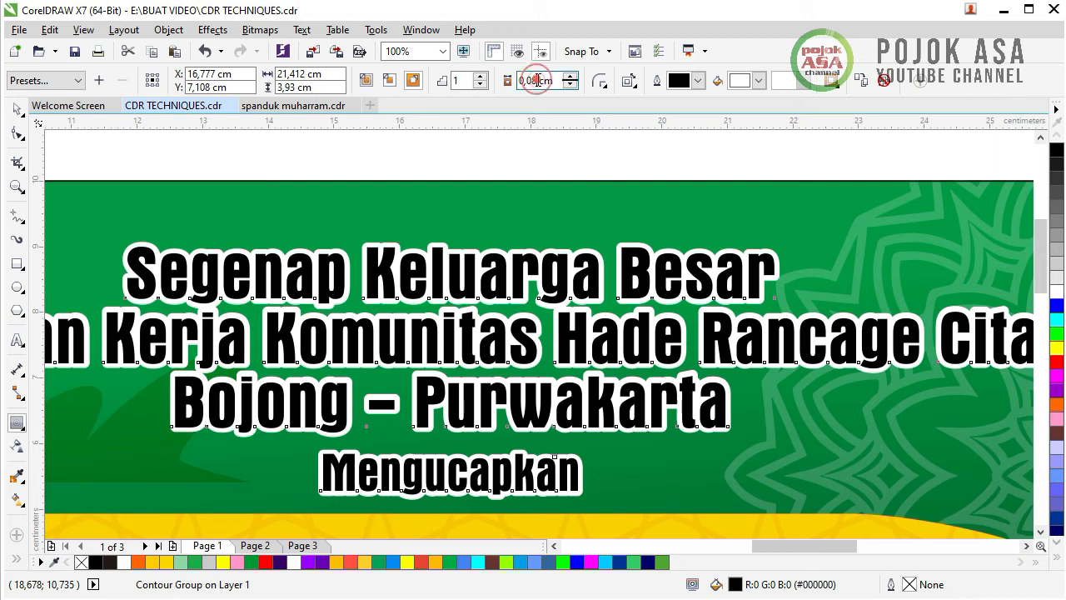
{"action": "key", "text": "BackSpace"}
{"action": "type", "text": "5"}
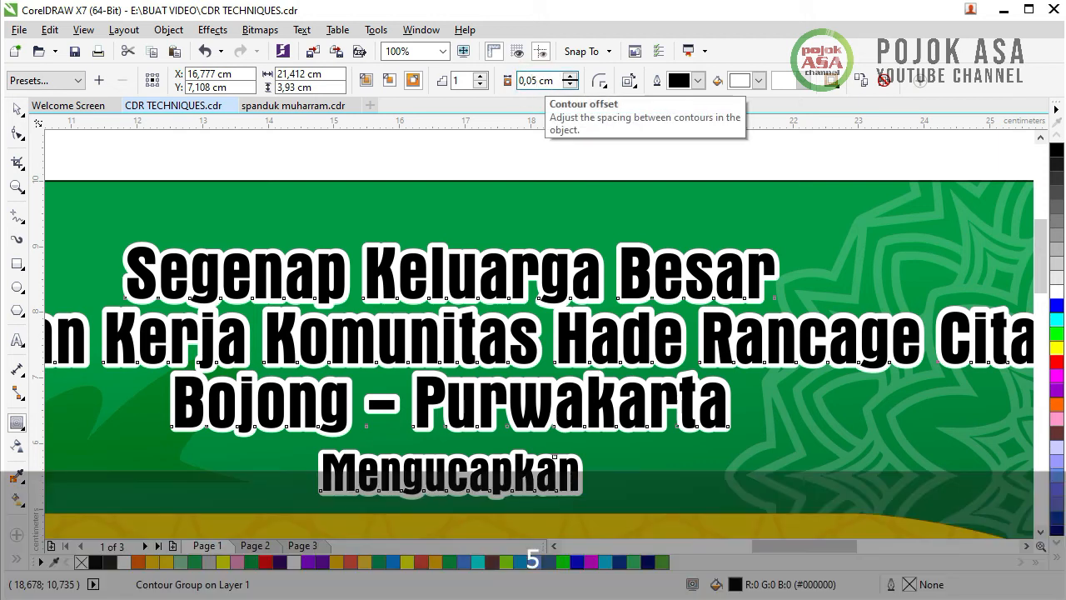
{"action": "key", "text": "Return"}
{"action": "scroll", "coordinate": [610, 265], "scroll_direction": "down", "scroll_amount": 1}
{"action": "scroll", "coordinate": [540, 329], "scroll_direction": "down", "scroll_amount": 1}
{"action": "scroll", "coordinate": [541, 329], "scroll_direction": "up", "scroll_amount": 1}
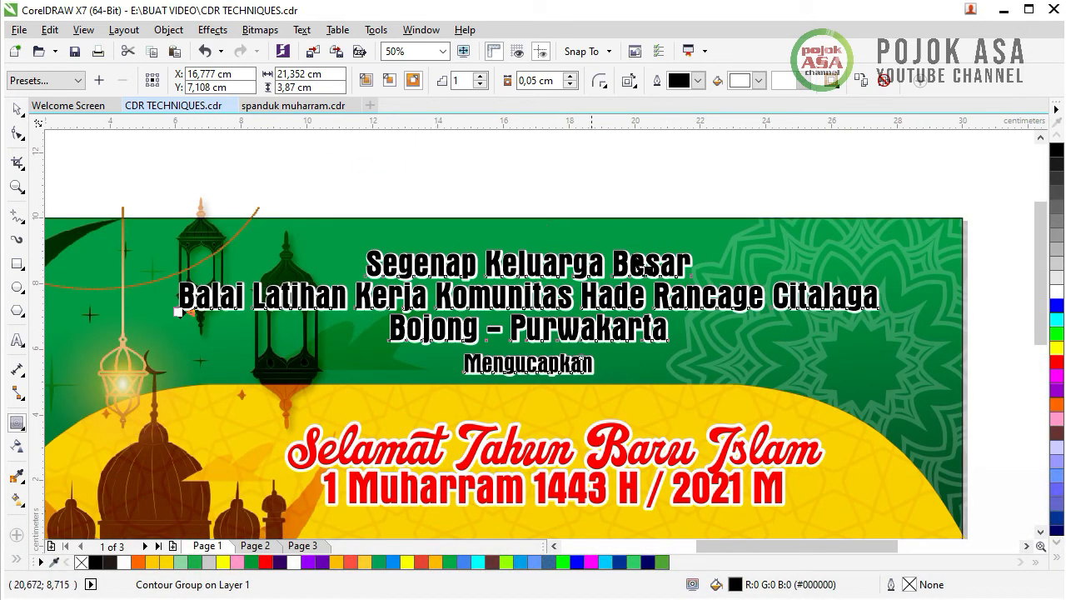
- Move the contoured heading text off the banner to the blank area above it, near the colour squares
{"action": "left_click", "coordinate": [301, 105]}
{"action": "left_click", "coordinate": [202, 106]}
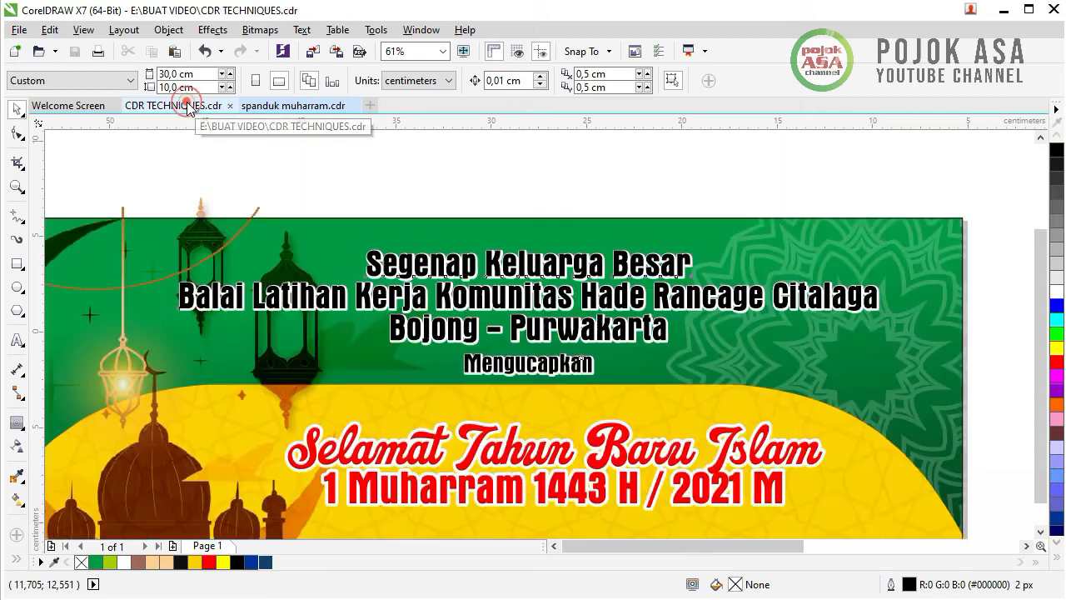
{"action": "left_click", "coordinate": [586, 178]}
{"action": "scroll", "coordinate": [583, 175], "scroll_direction": "down", "scroll_amount": 1}
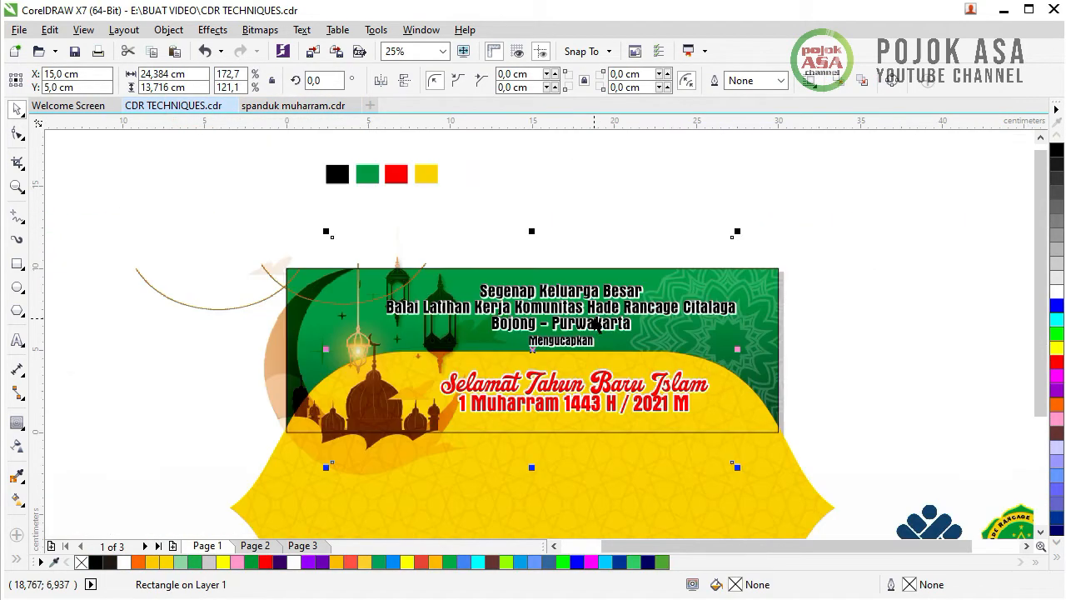
{"action": "scroll", "coordinate": [514, 249], "scroll_direction": "up", "scroll_amount": 1}
{"action": "left_click", "coordinate": [522, 224]}
{"action": "scroll", "coordinate": [546, 352], "scroll_direction": "down", "scroll_amount": 1}
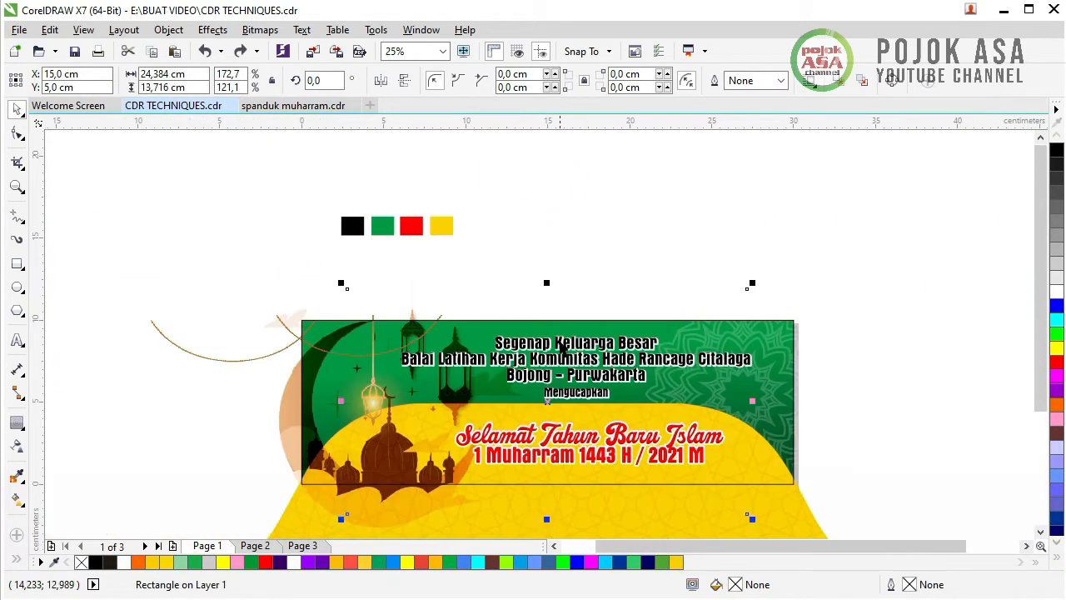
{"action": "left_click_drag", "start_coordinate": [547, 353], "coordinate": [489, 226]}
- Sample the yellow square's colour (#FAD201) and fill the three main lines of the heading with it
{"action": "scroll", "coordinate": [490, 227], "scroll_direction": "up", "scroll_amount": 2}
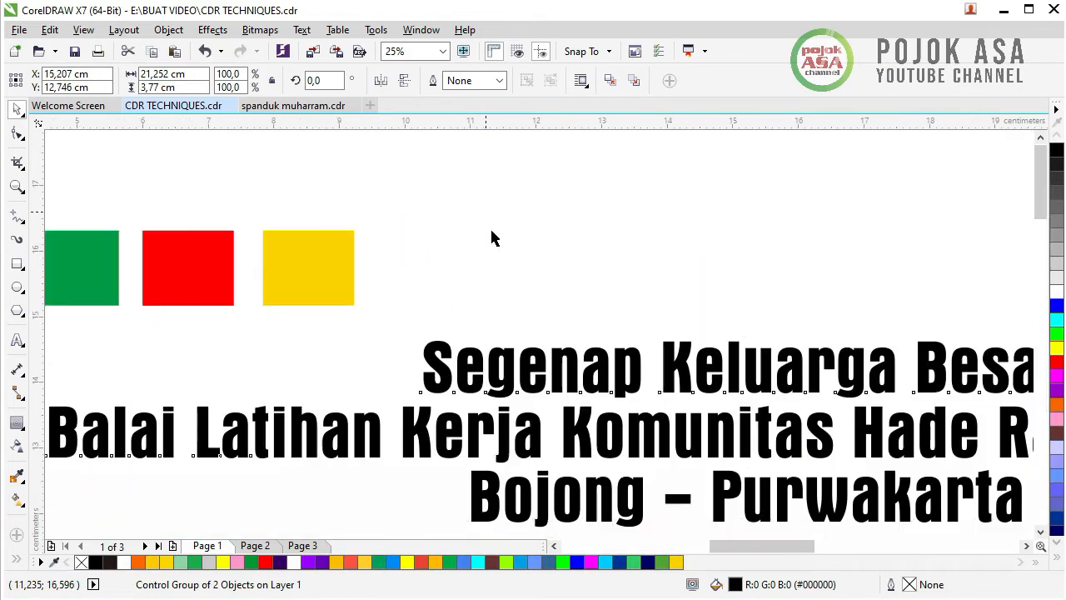
{"action": "left_click", "coordinate": [392, 227]}
{"action": "left_click", "coordinate": [325, 249]}
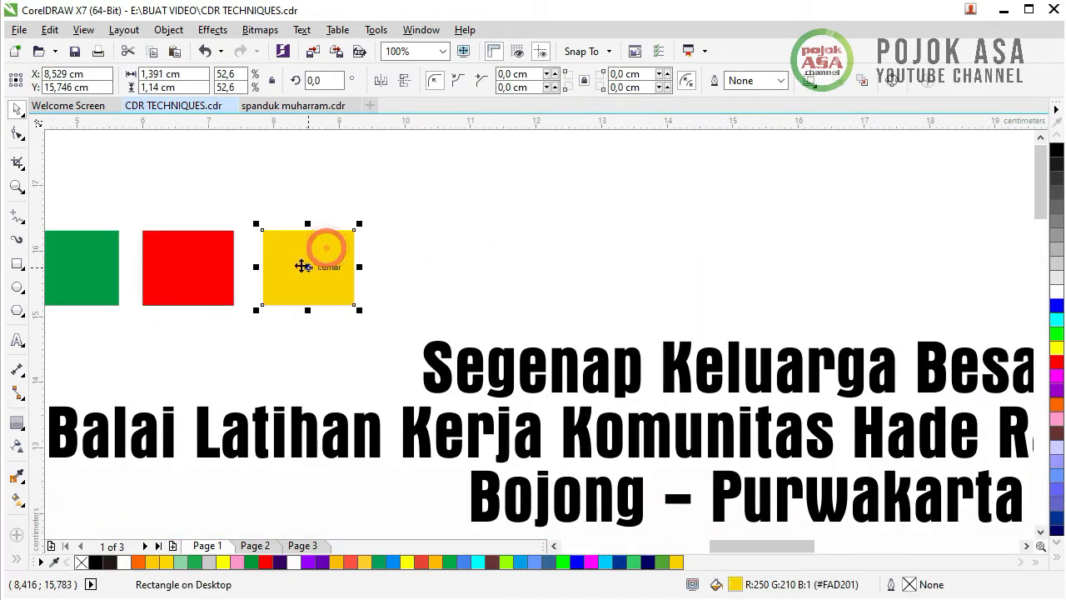
{"action": "left_click", "coordinate": [16, 480]}
{"action": "left_click", "coordinate": [298, 260]}
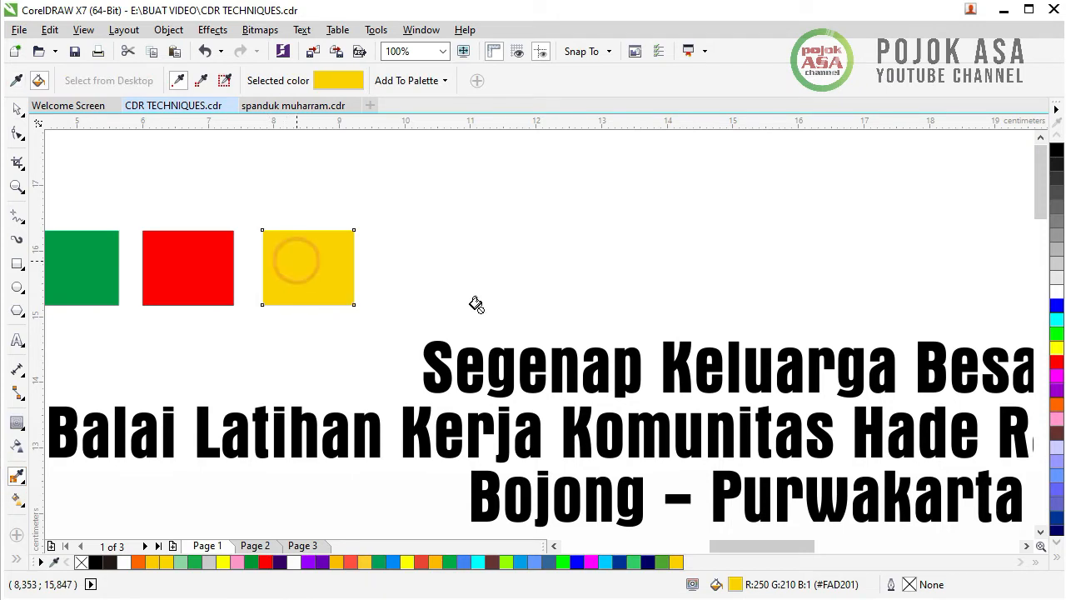
{"action": "left_click", "coordinate": [492, 370]}
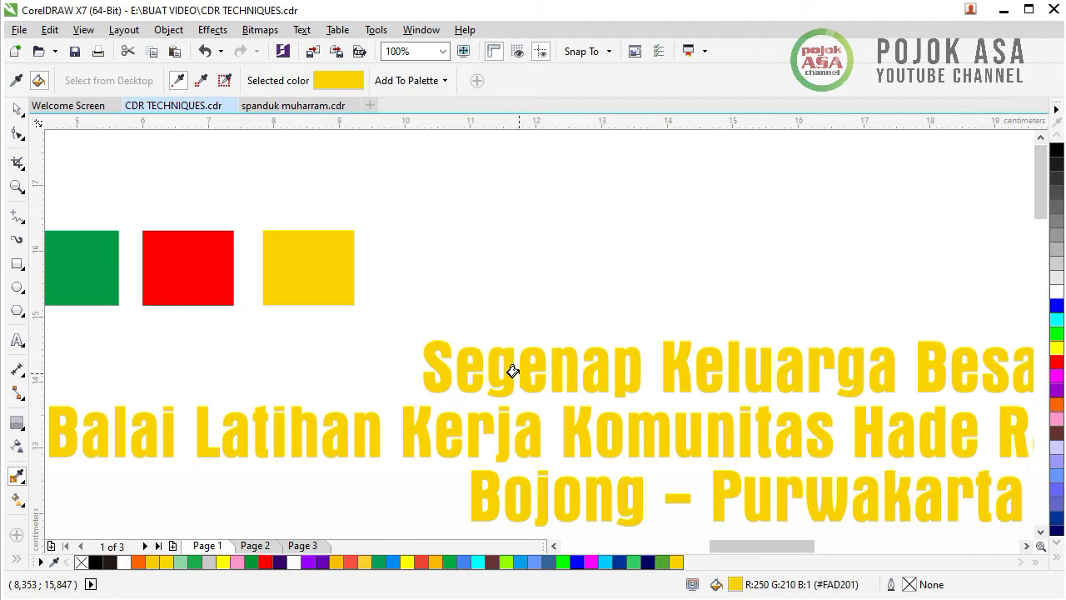
{"action": "left_click", "coordinate": [17, 108]}
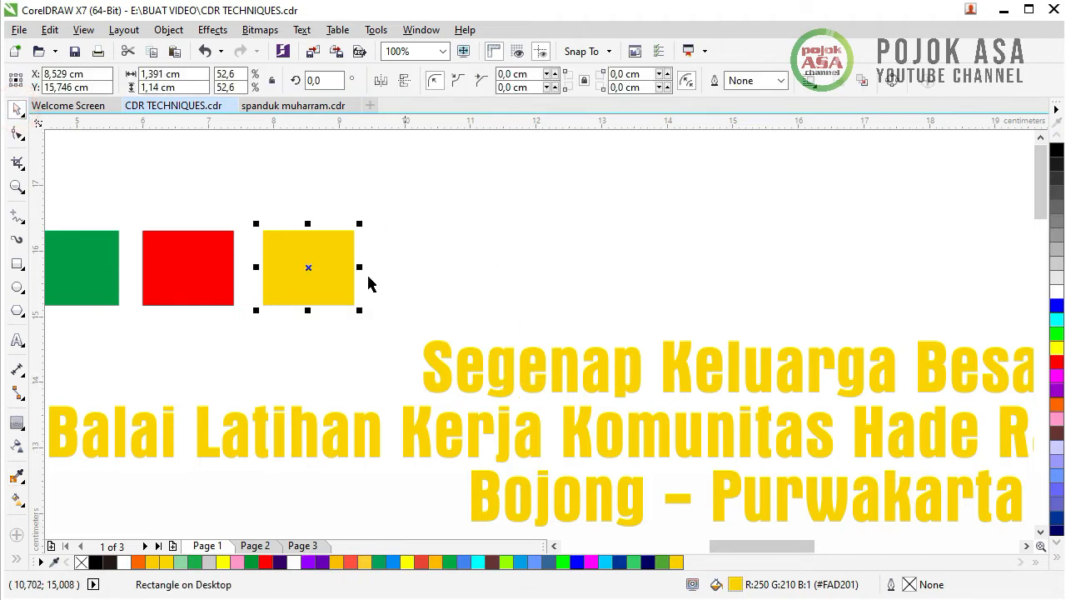
{"action": "left_click", "coordinate": [513, 202]}
- Try moving the yellow heading back onto the banner at about X 15.2 cm, Y 7.4 cm, and undo the move
{"action": "scroll", "coordinate": [428, 288], "scroll_direction": "down", "scroll_amount": 4}
{"action": "left_click_drag", "start_coordinate": [471, 313], "coordinate": [581, 399]}
{"action": "scroll", "coordinate": [545, 409], "scroll_direction": "up", "scroll_amount": 2}
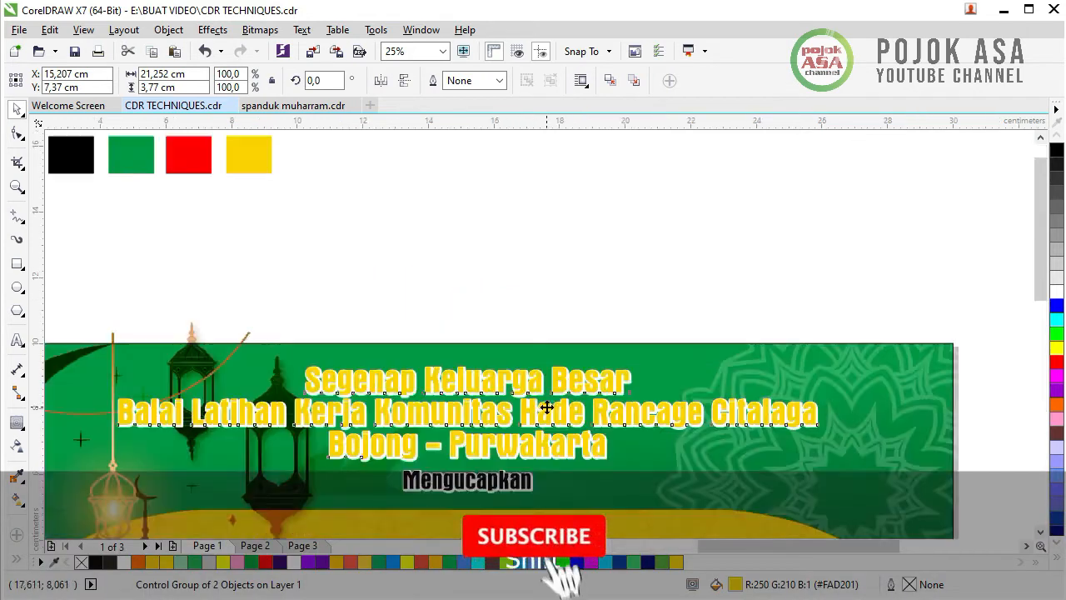
{"action": "scroll", "coordinate": [550, 403], "scroll_direction": "down", "scroll_amount": 1}
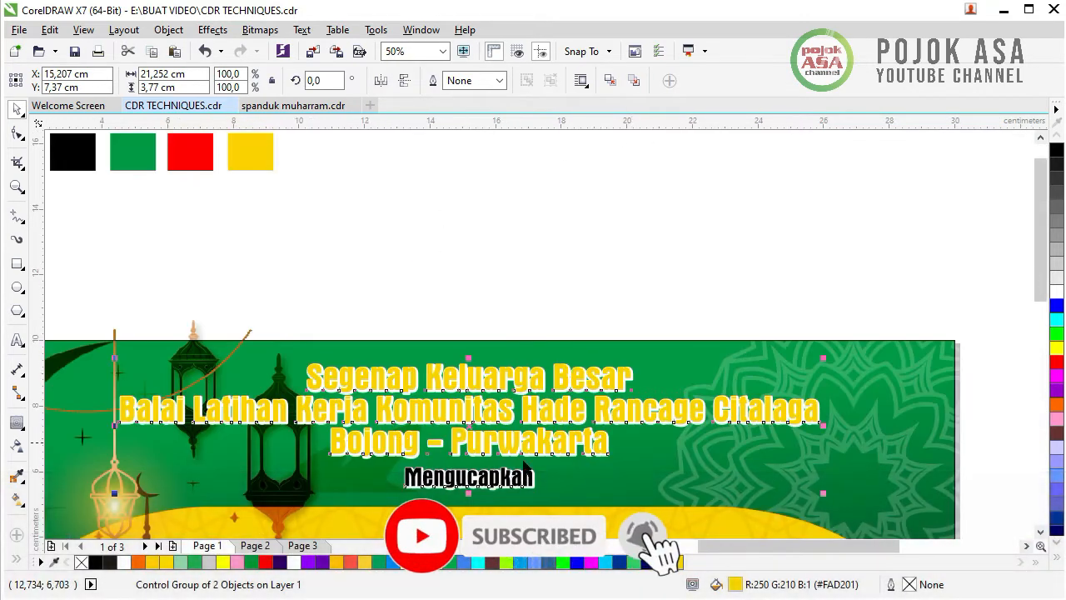
{"action": "scroll", "coordinate": [549, 462], "scroll_direction": "down", "scroll_amount": 3}
{"action": "scroll", "coordinate": [550, 473], "scroll_direction": "up", "scroll_amount": 3}
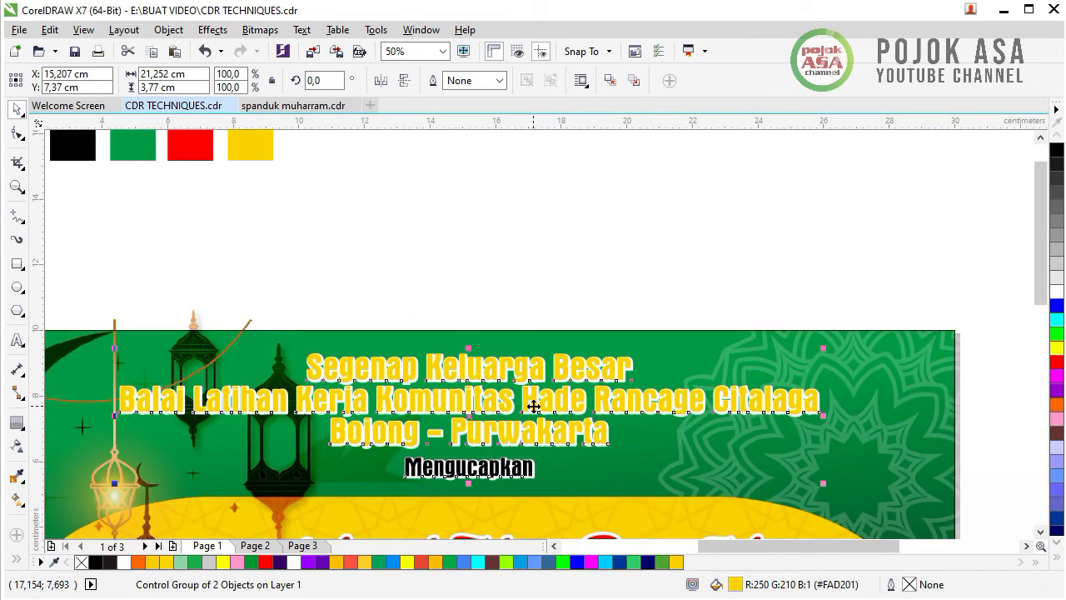
{"action": "key", "text": "ctrl+z"}
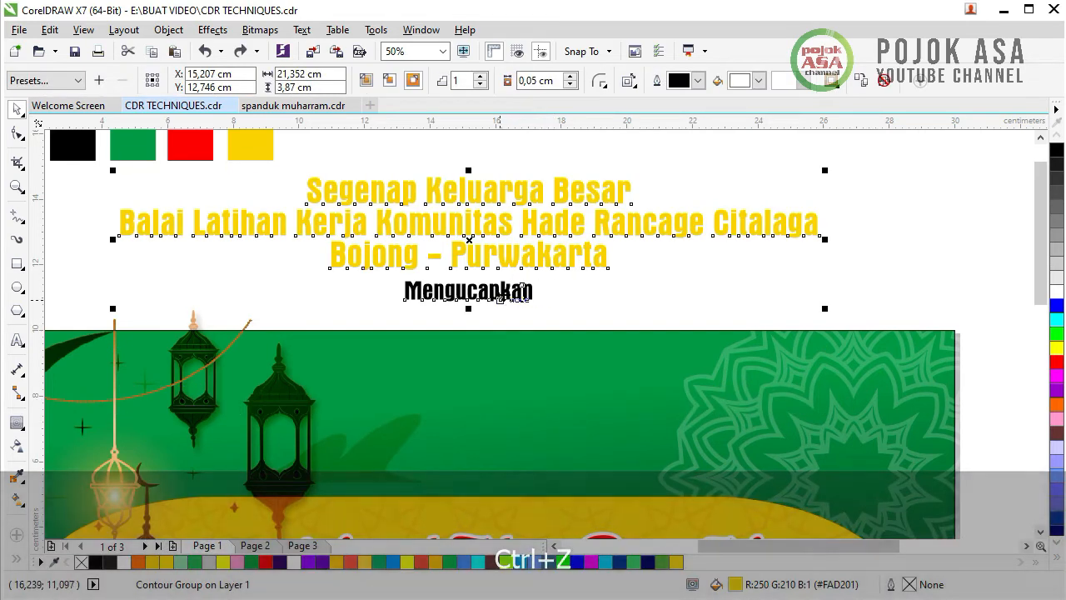
- Fill the word "Mengucapkan" below the heading with the colour sampled from the yellow square
{"action": "left_click", "coordinate": [17, 475]}
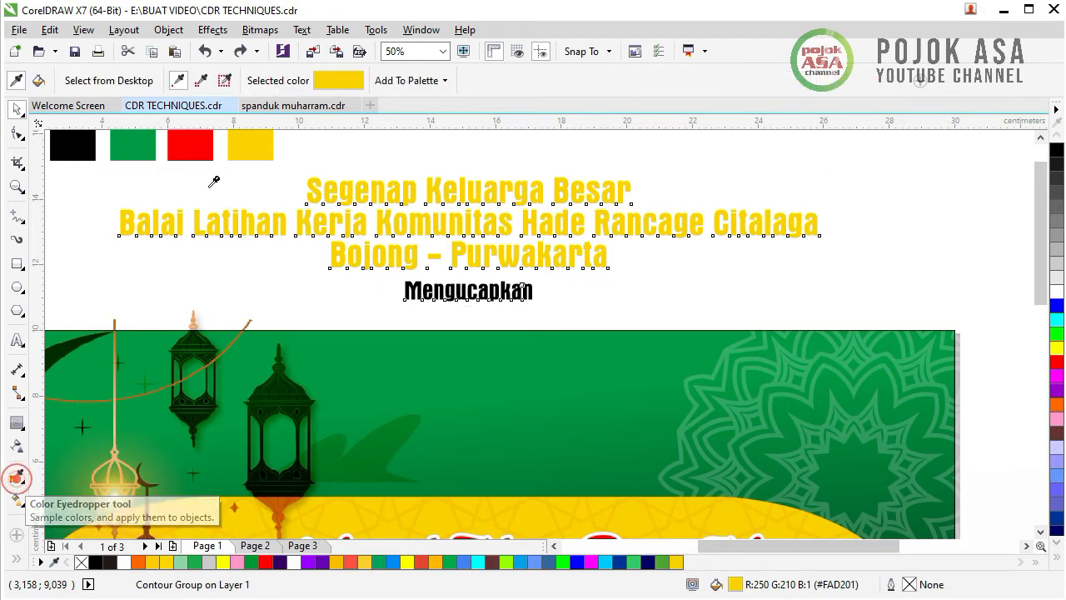
{"action": "left_click", "coordinate": [258, 150]}
{"action": "scroll", "coordinate": [436, 254], "scroll_direction": "up", "scroll_amount": 3}
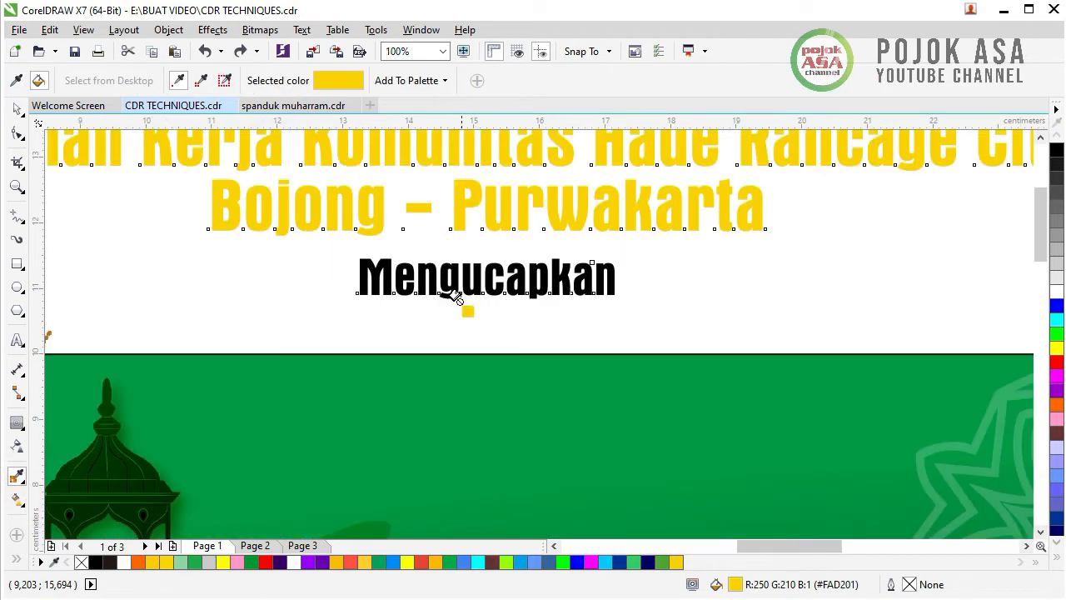
{"action": "left_click", "coordinate": [427, 259]}
{"action": "scroll", "coordinate": [559, 300], "scroll_direction": "down", "scroll_amount": 4}
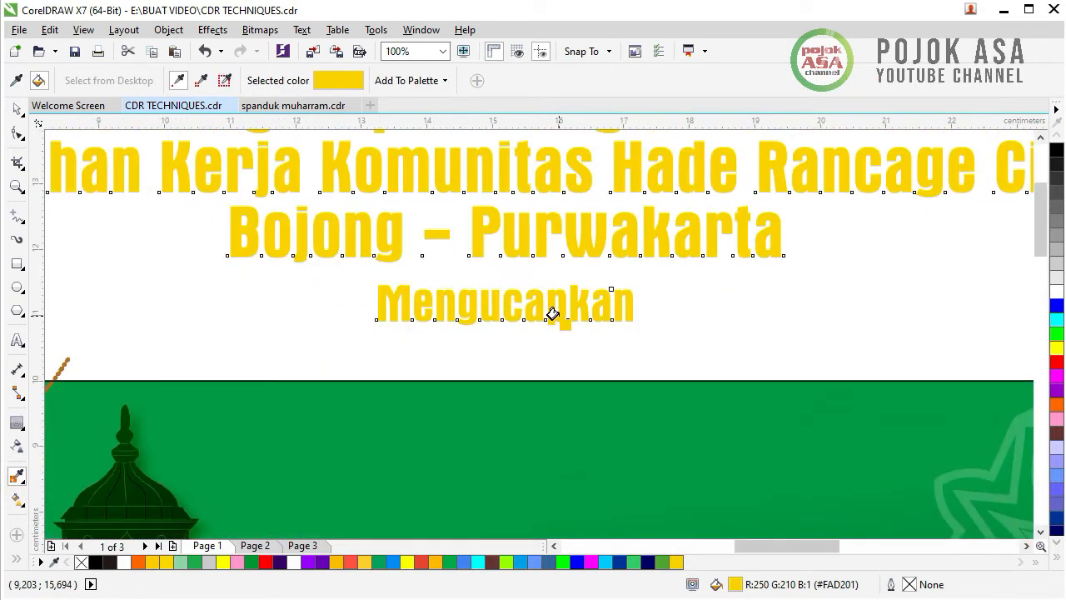
{"action": "scroll", "coordinate": [558, 316], "scroll_direction": "up", "scroll_amount": 1}
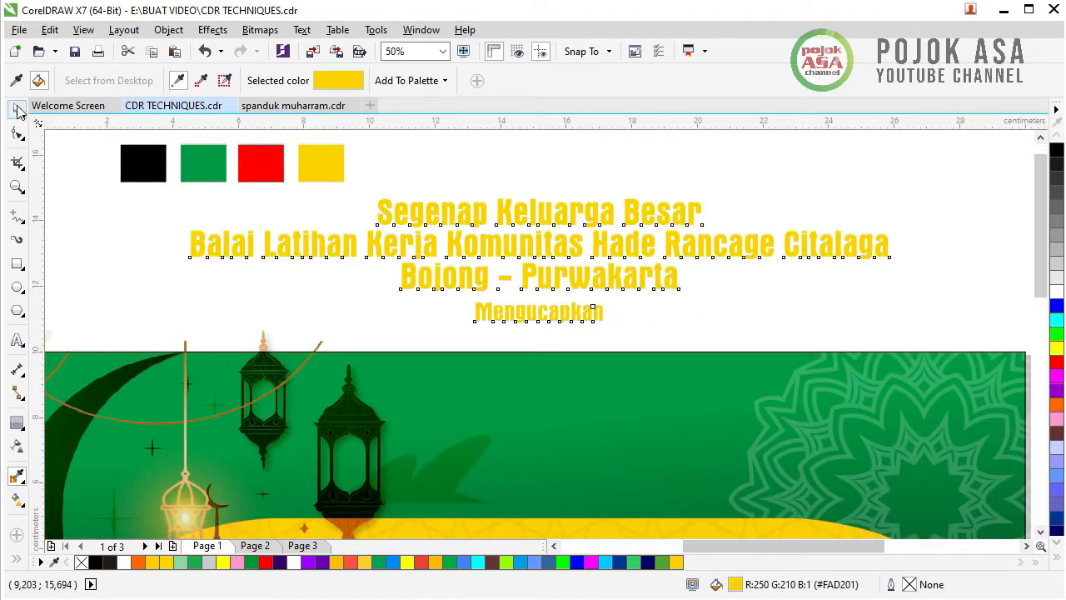
- Move the yellow contoured heading down onto the banner's green area at about X 15.2 cm, Y 6.9 cm
{"action": "left_click", "coordinate": [16, 108]}
{"action": "left_click_drag", "start_coordinate": [540, 214], "coordinate": [540, 392]}
{"action": "scroll", "coordinate": [606, 433], "scroll_direction": "down", "scroll_amount": 3}
{"action": "scroll", "coordinate": [564, 343], "scroll_direction": "up", "scroll_amount": 1}
{"action": "scroll", "coordinate": [565, 343], "scroll_direction": "up", "scroll_amount": 2}
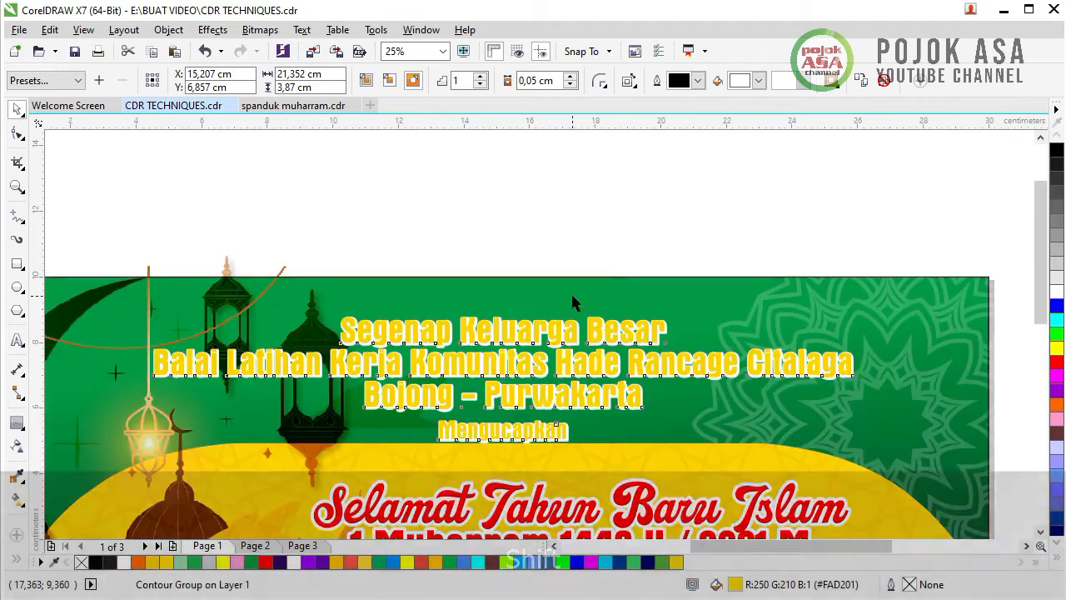
- Change the fill colour of the heading's contour to black
{"action": "left_click", "coordinate": [758, 82]}
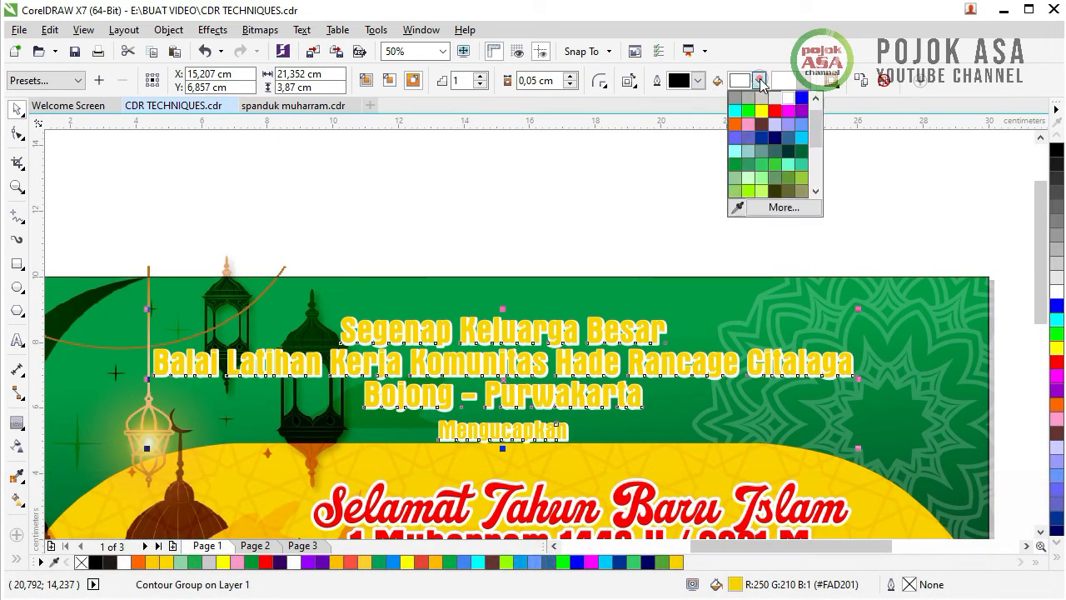
{"action": "left_click_drag", "start_coordinate": [817, 132], "coordinate": [819, 102]}
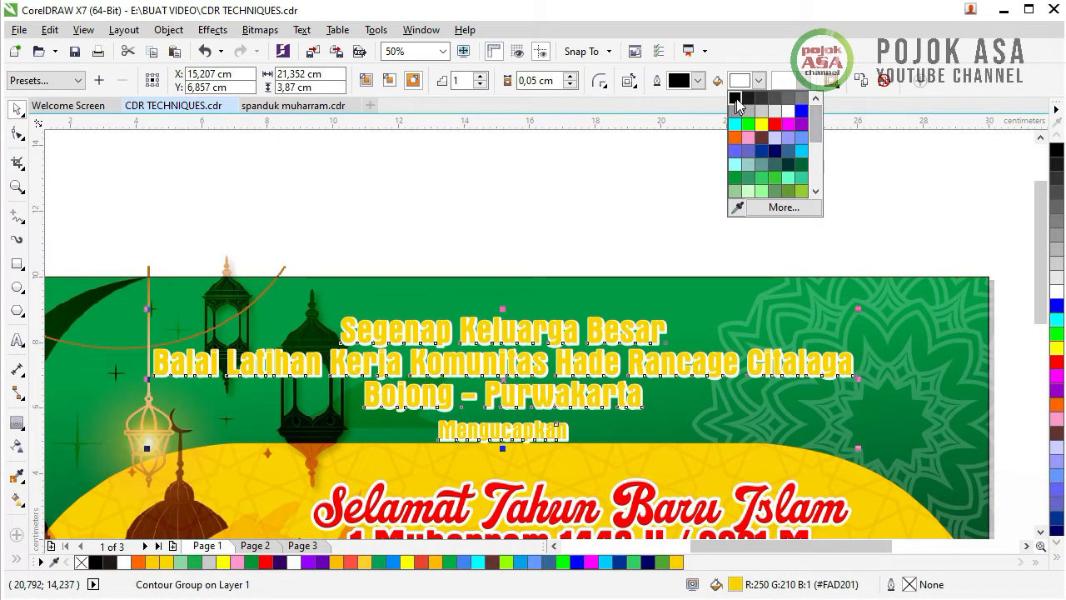
{"action": "left_click", "coordinate": [735, 99]}
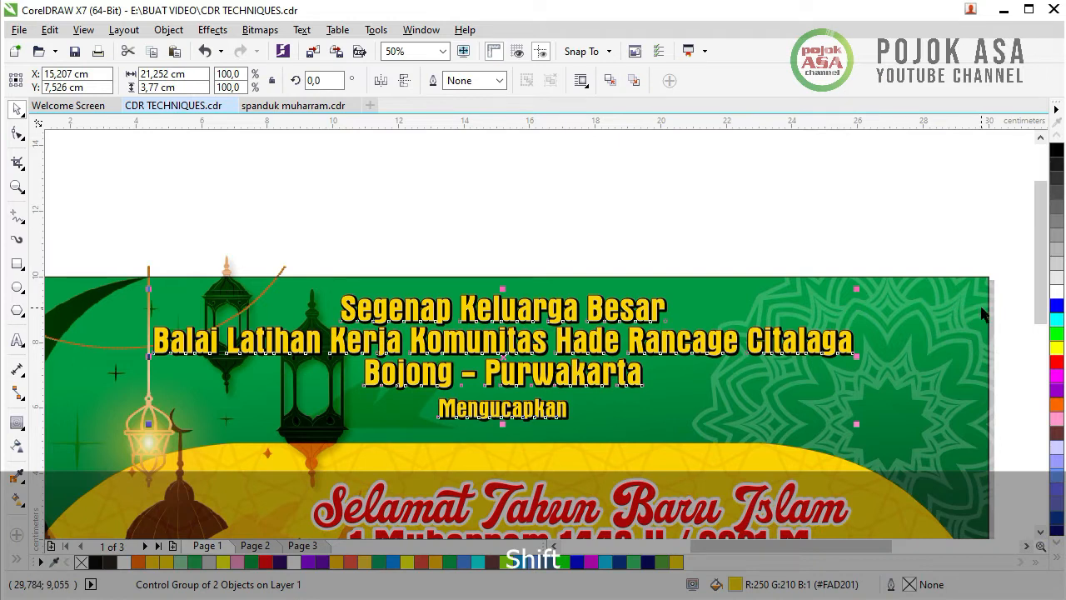
- Centre the black-contoured heading horizontally on the 30 × 10 cm green banner background
{"action": "left_click", "coordinate": [982, 308], "text": "shift"}
{"action": "left_click", "coordinate": [404, 190]}
{"action": "left_click", "coordinate": [424, 310]}
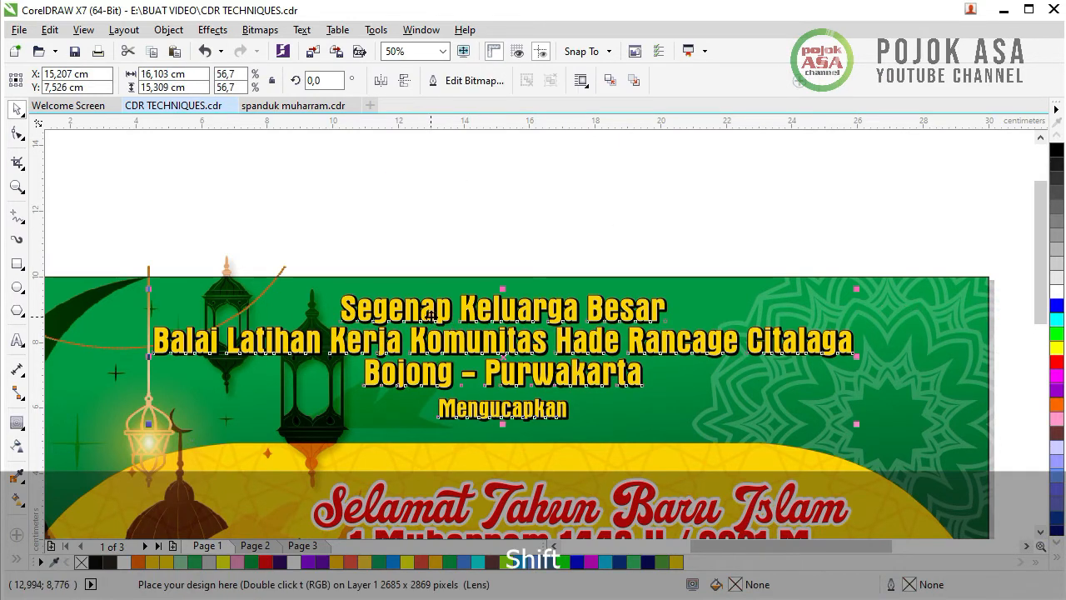
{"action": "scroll", "coordinate": [556, 345], "scroll_direction": "down", "scroll_amount": 1}
{"action": "scroll", "coordinate": [272, 337], "scroll_direction": "up", "scroll_amount": 2}
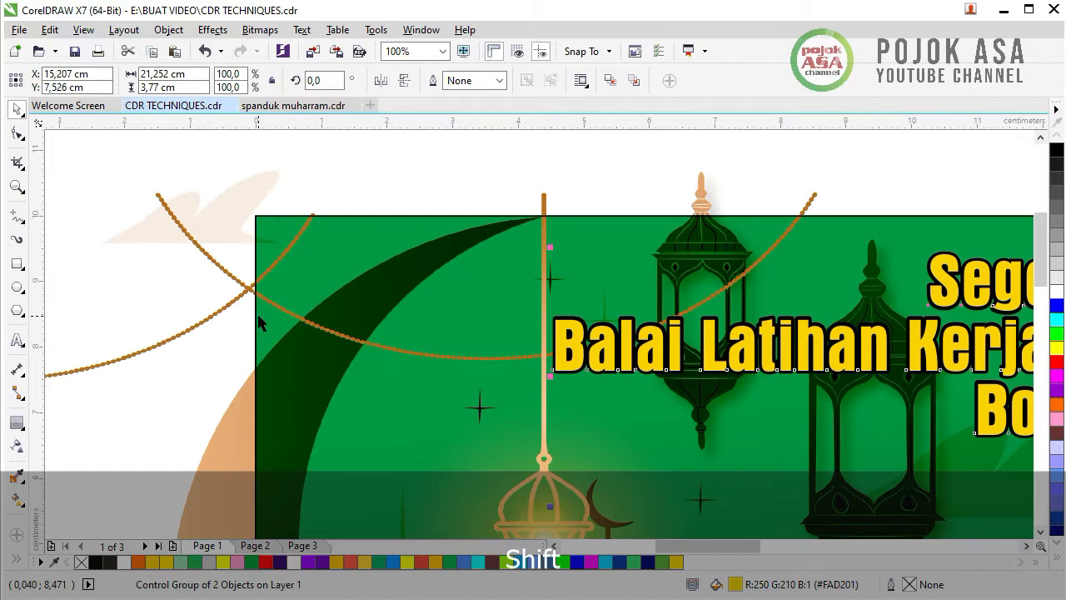
{"action": "left_click", "coordinate": [258, 317], "text": "shift"}
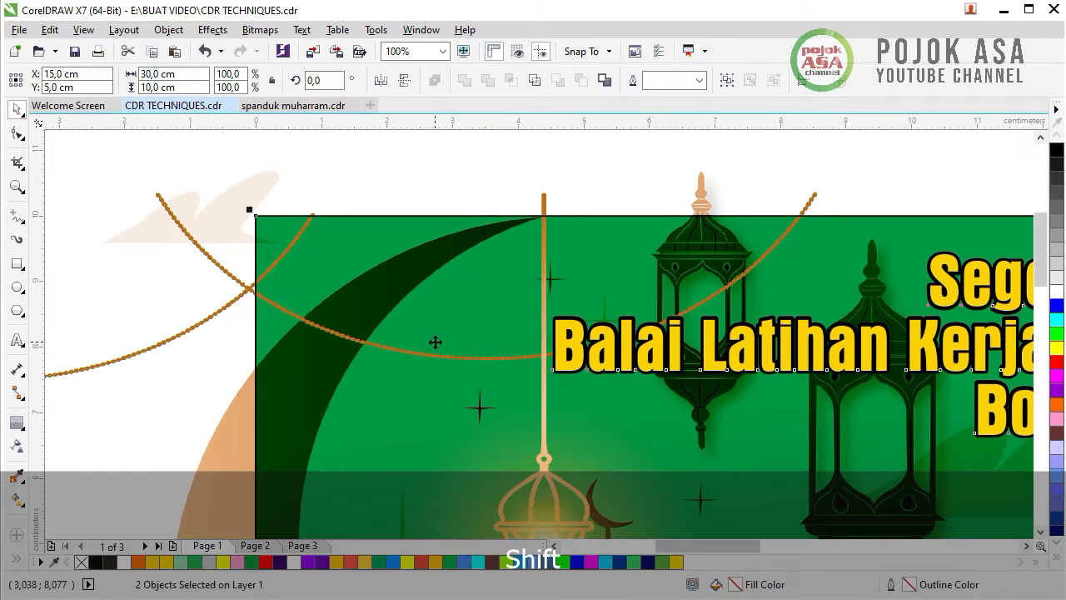
{"action": "scroll", "coordinate": [969, 368], "scroll_direction": "down", "scroll_amount": 2}
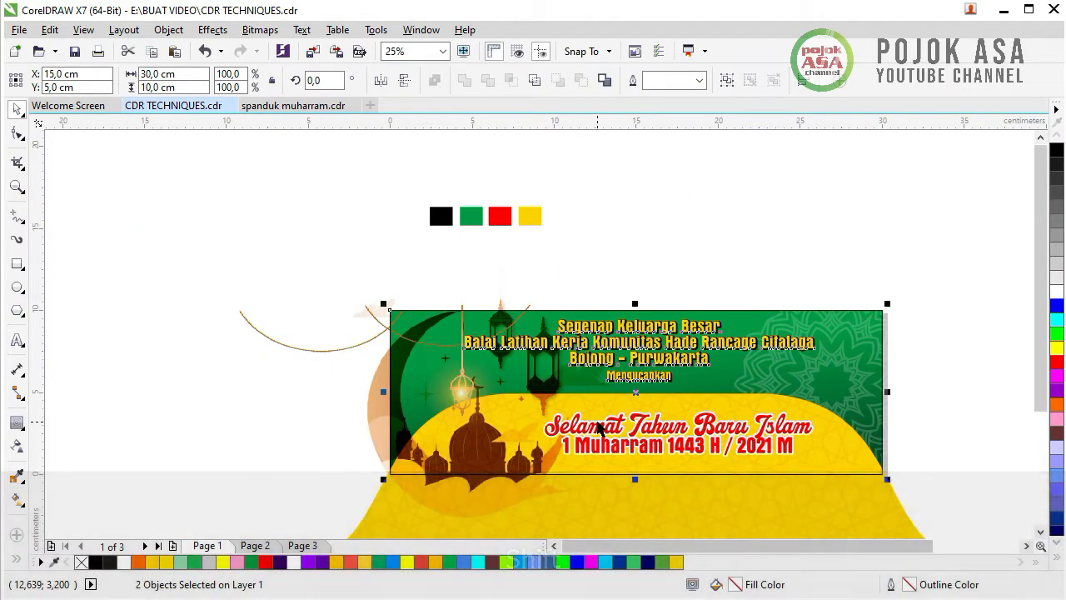
{"action": "key", "text": "c"}
{"action": "left_click", "coordinate": [928, 389]}
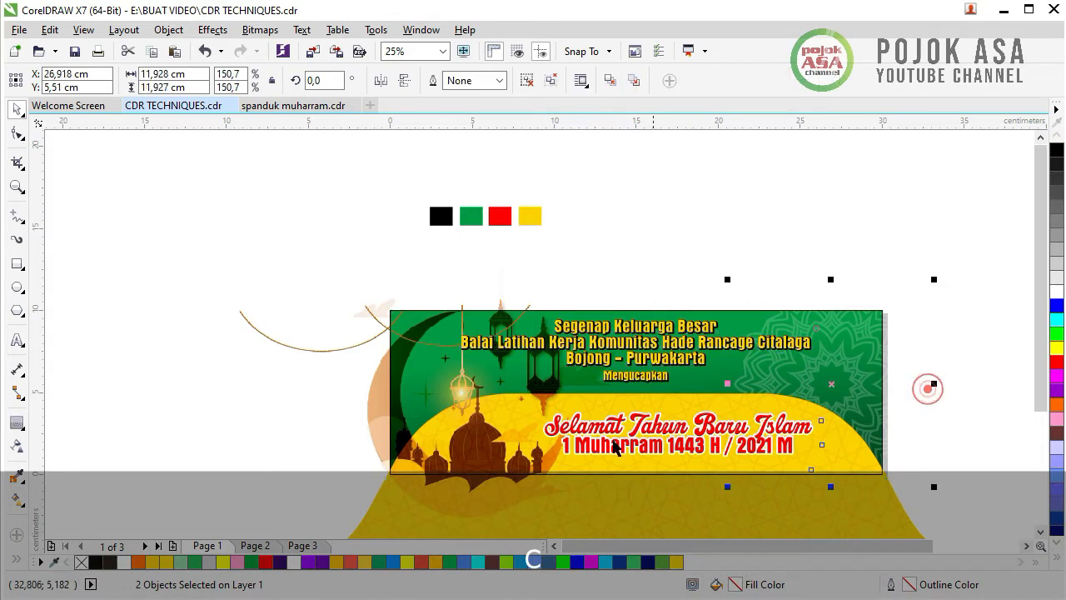
{"action": "left_click", "coordinate": [967, 501]}
- Align the red "Selamat Tahun Baru Islam" greeting block horizontally with the centre of the yellow heading
{"action": "scroll", "coordinate": [813, 477], "scroll_direction": "up", "scroll_amount": 1}
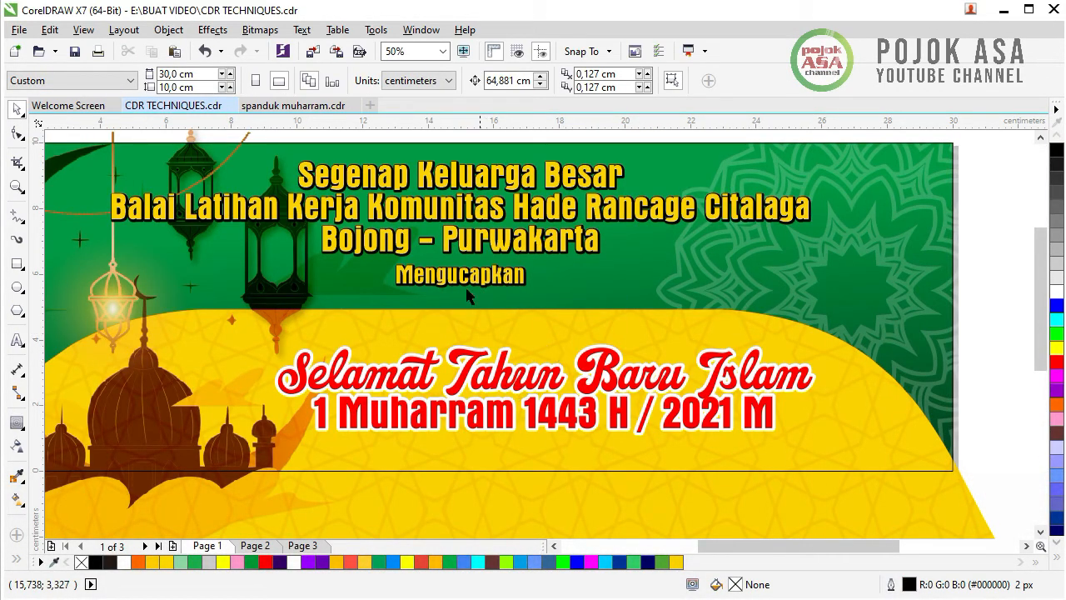
{"action": "left_click", "coordinate": [500, 380]}
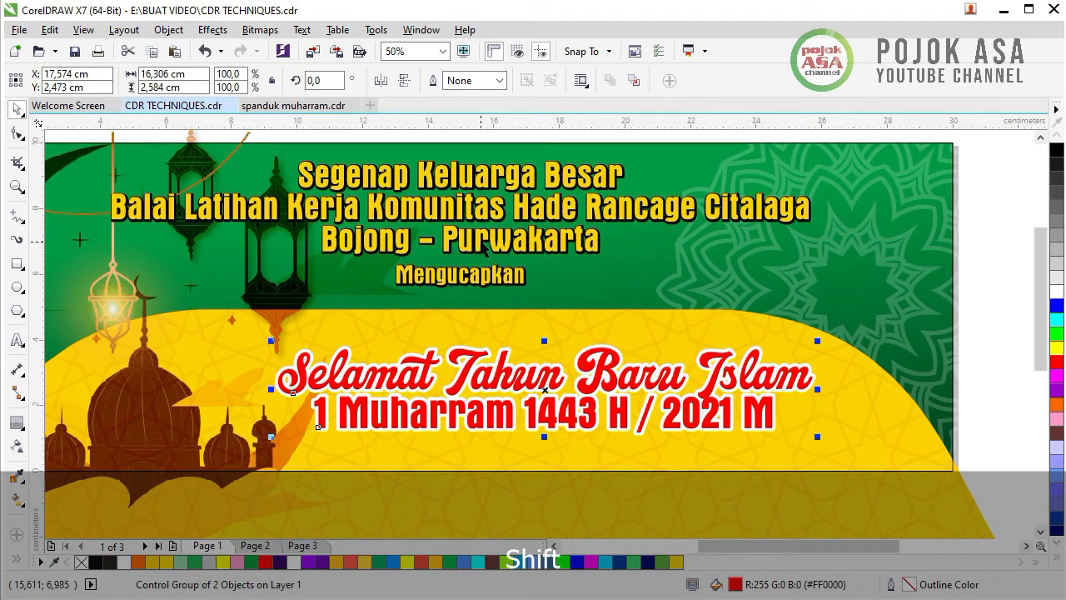
{"action": "left_click", "coordinate": [479, 242], "text": "shift"}
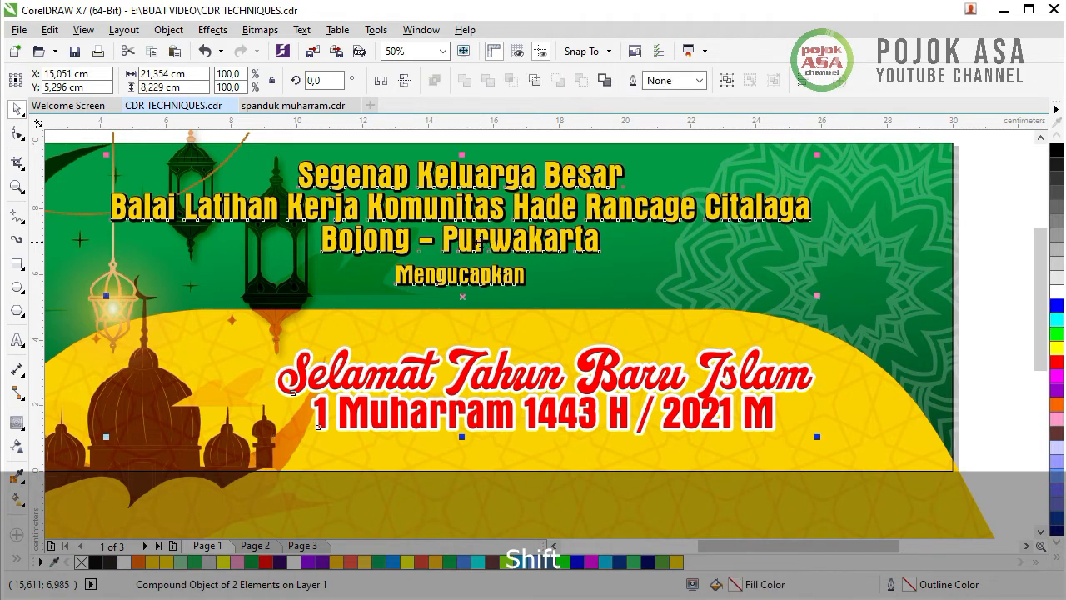
{"action": "key", "text": "c"}
{"action": "scroll", "coordinate": [696, 417], "scroll_direction": "down", "scroll_amount": 2}
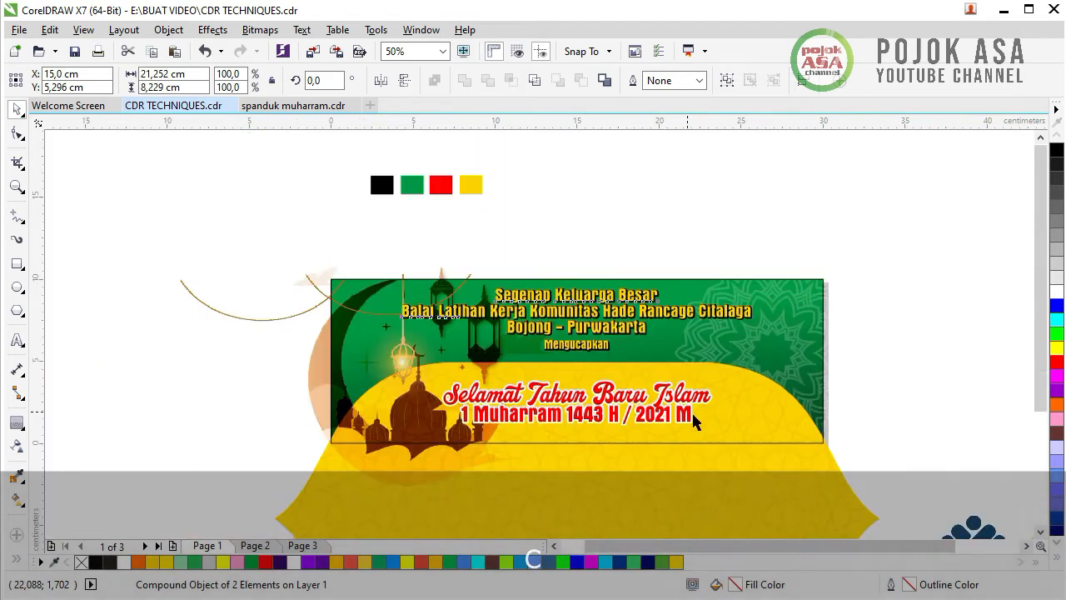
{"action": "left_click", "coordinate": [916, 369]}
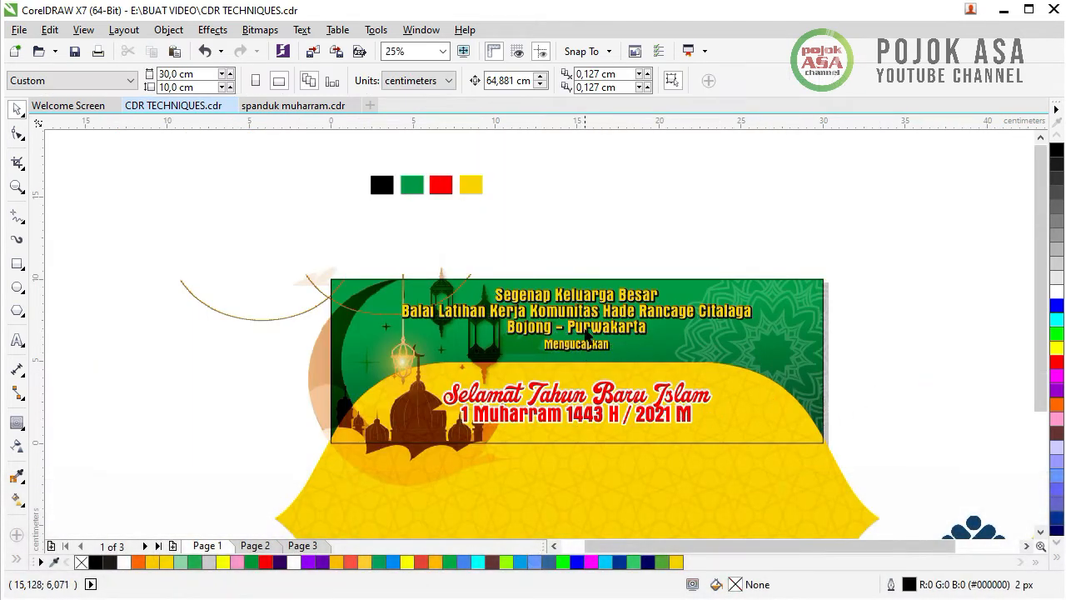
{"action": "left_click", "coordinate": [588, 335]}
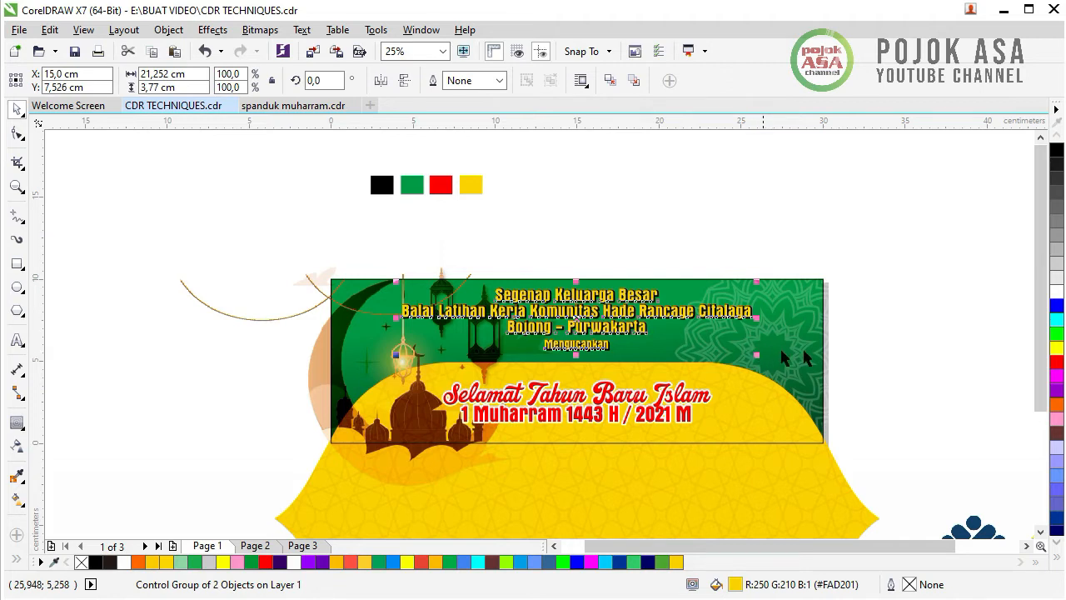
{"action": "left_click", "coordinate": [872, 377]}
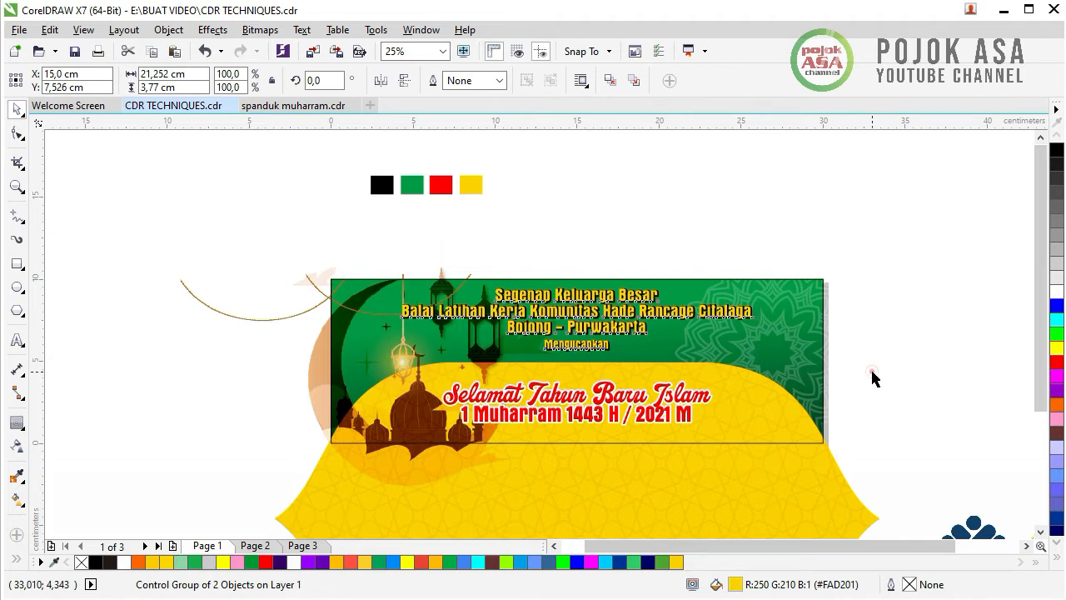
- Resize the mosque-and-crescent image to about 14.8 × 14.1 cm and shift the hanging lantern group left to about X -2.0 cm
{"action": "left_click", "coordinate": [421, 481]}
{"action": "mouse_move", "coordinate": [291, 485]}
{"action": "left_mouse_down"}
{"action": "mouse_move", "coordinate": [284, 492]}
{"action": "mouse_move", "coordinate": [301, 484]}
{"action": "left_mouse_up"}
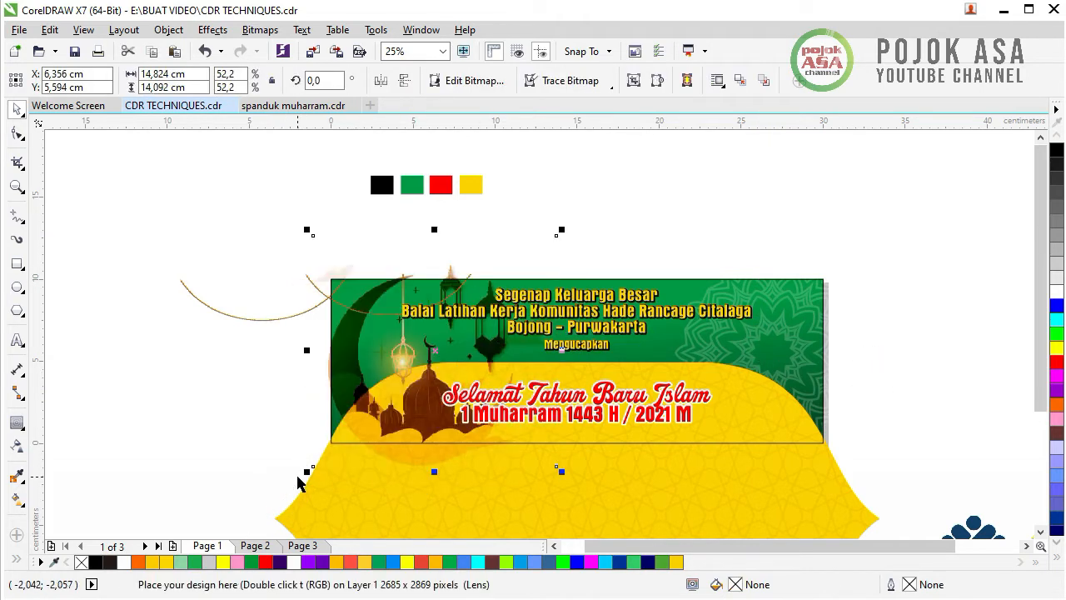
{"action": "left_click", "coordinate": [400, 365]}
{"action": "left_click_drag", "start_coordinate": [285, 312], "coordinate": [255, 310]}
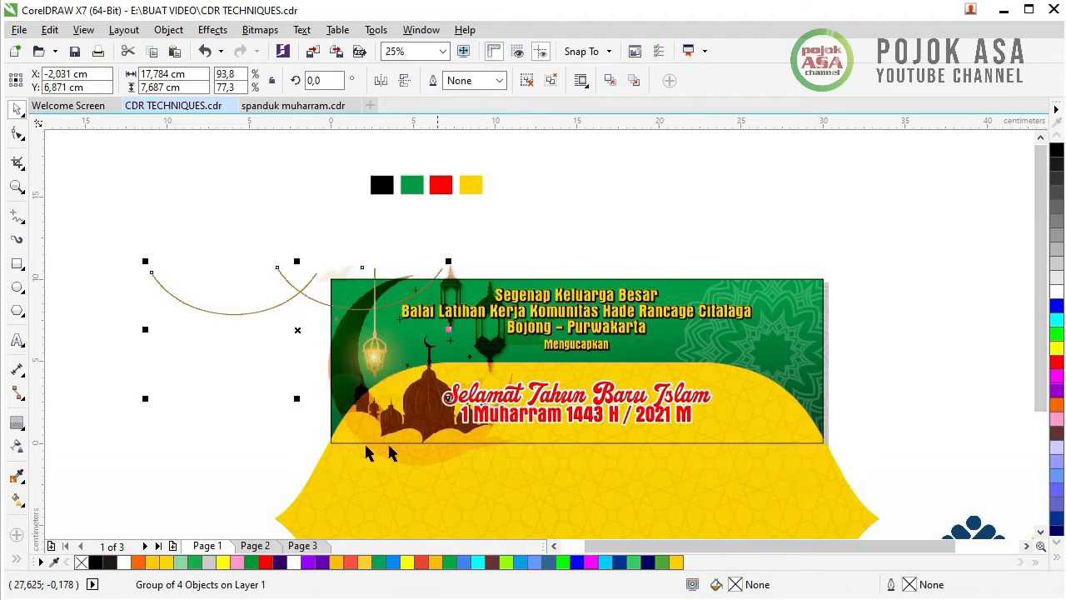
{"action": "left_click", "coordinate": [929, 336]}
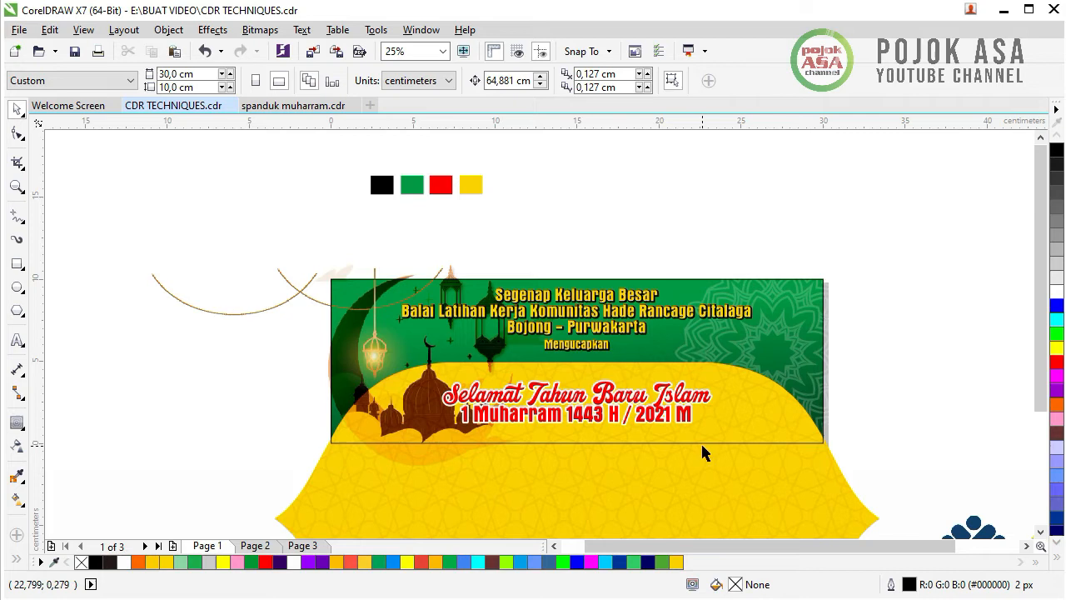
- Move the two grouped logos next to the banner's lower right corner and bring them to the front
{"action": "left_click", "coordinate": [692, 440]}
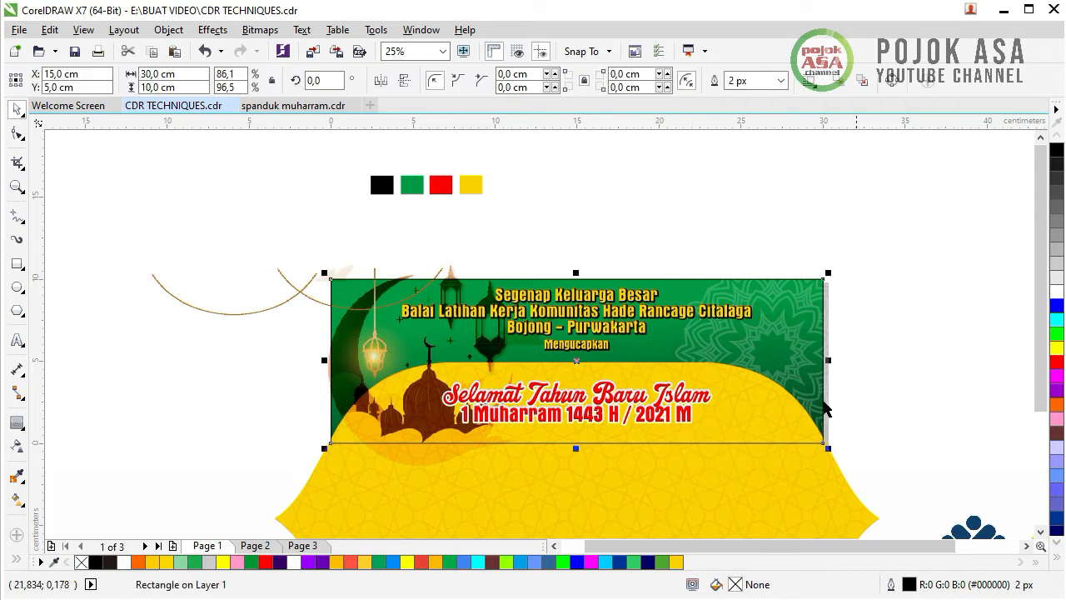
{"action": "left_click", "coordinate": [916, 380]}
{"action": "key", "text": "F4"}
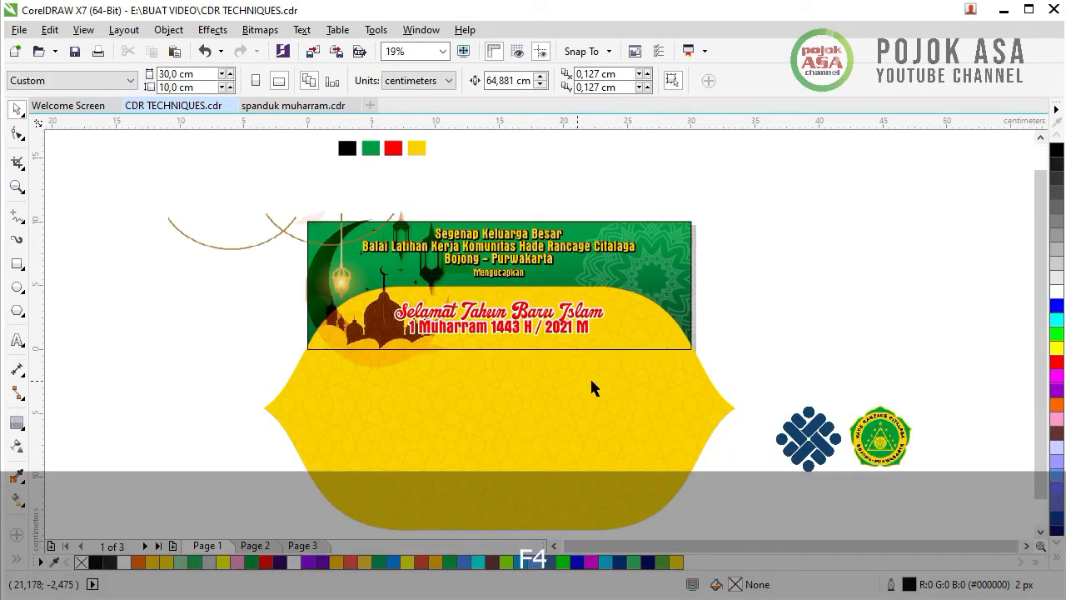
{"action": "left_click_drag", "start_coordinate": [759, 388], "coordinate": [938, 479]}
{"action": "left_click_drag", "start_coordinate": [874, 452], "coordinate": [720, 409]}
{"action": "left_click_drag", "start_coordinate": [764, 443], "coordinate": [745, 418]}
{"action": "key", "text": "shift+Page_Up"}
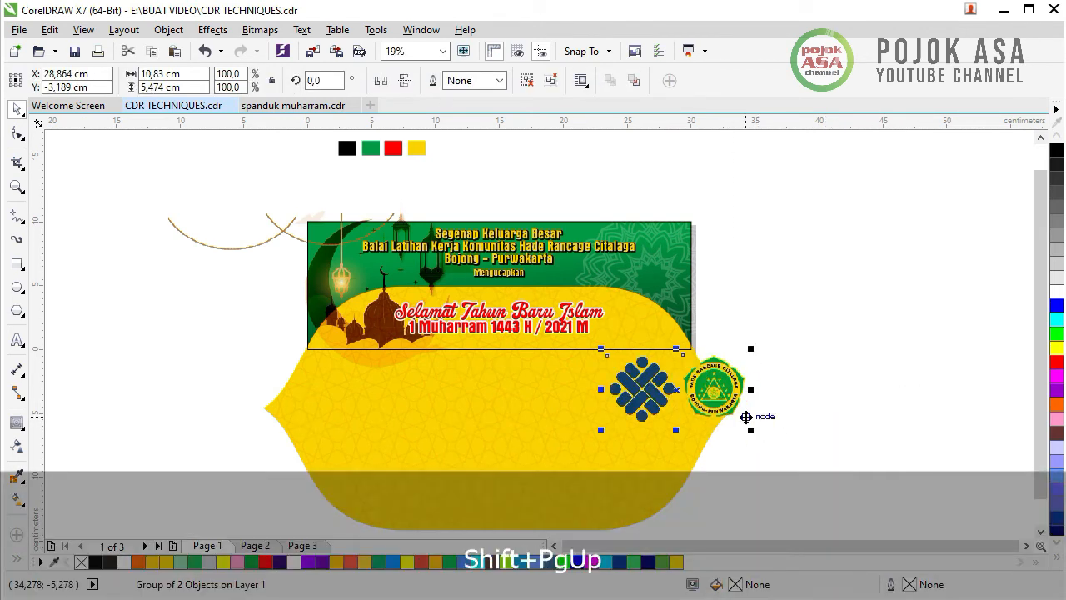
- Scale down the logo group and place it on the banner's yellow area to the right of the greeting text
{"action": "left_click_drag", "start_coordinate": [749, 431], "coordinate": [703, 411]}
{"action": "left_click_drag", "start_coordinate": [678, 375], "coordinate": [668, 323]}
{"action": "scroll", "coordinate": [666, 321], "scroll_direction": "up", "scroll_amount": 4}
{"action": "left_click_drag", "start_coordinate": [793, 469], "coordinate": [683, 411]}
{"action": "left_click_drag", "start_coordinate": [599, 306], "coordinate": [657, 309]}
{"action": "scroll", "coordinate": [657, 310], "scroll_direction": "down", "scroll_amount": 3}
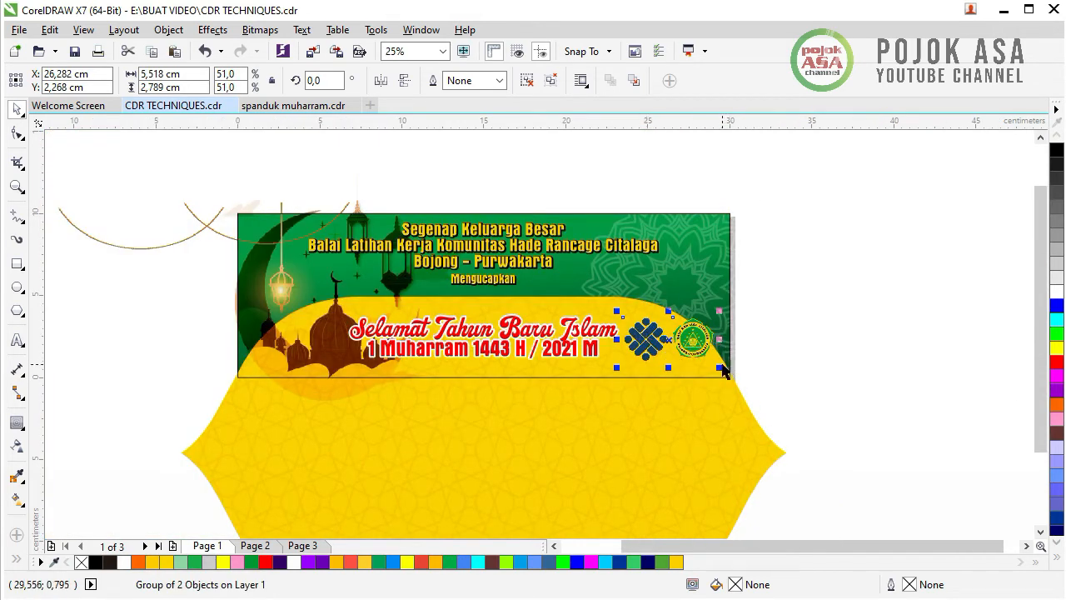
{"action": "left_click_drag", "start_coordinate": [720, 365], "coordinate": [699, 335]}
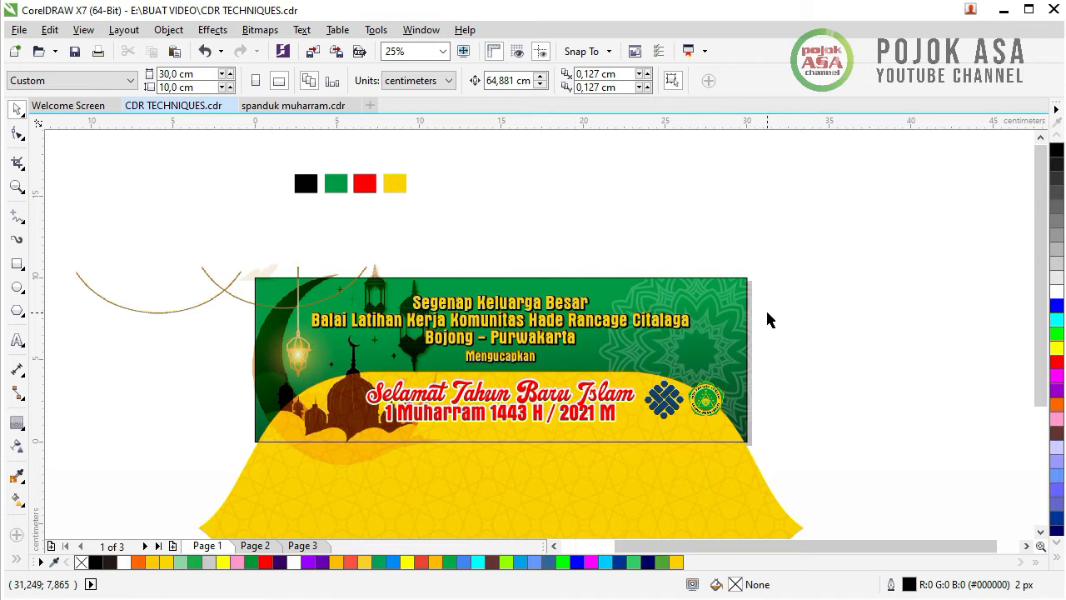
- Examine the outline rectangle around the banner and the artwork that extends beyond its edges
{"action": "left_click", "coordinate": [256, 442]}
{"action": "left_click", "coordinate": [853, 409]}
{"action": "left_click", "coordinate": [663, 441]}
{"action": "left_click", "coordinate": [686, 442]}
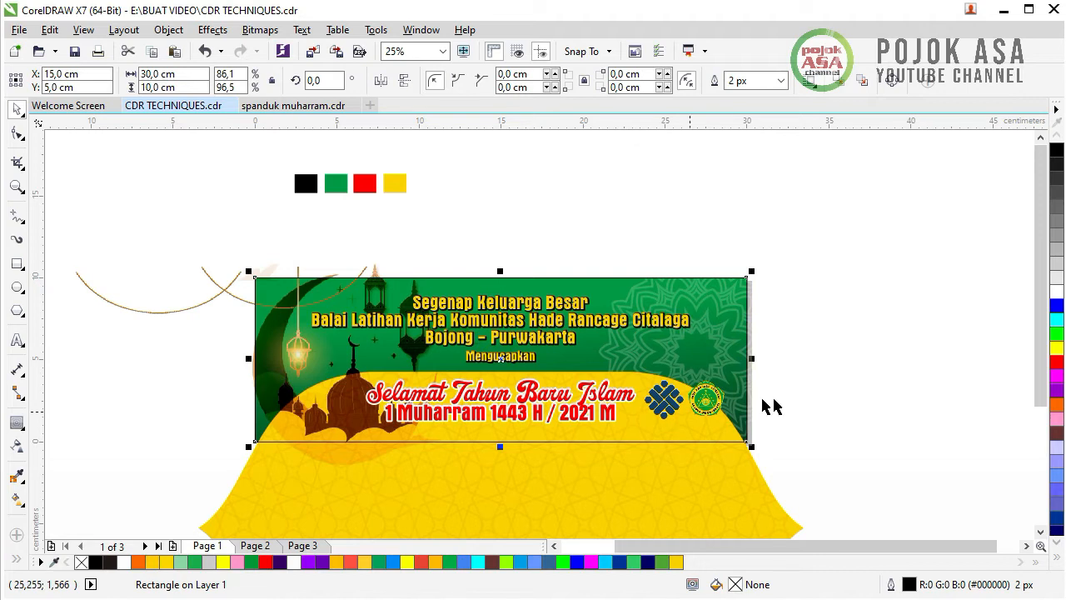
{"action": "key", "text": "Escape"}
{"action": "scroll", "coordinate": [726, 466], "scroll_direction": "down", "scroll_amount": 2}
{"action": "scroll", "coordinate": [739, 497], "scroll_direction": "up", "scroll_amount": 4}
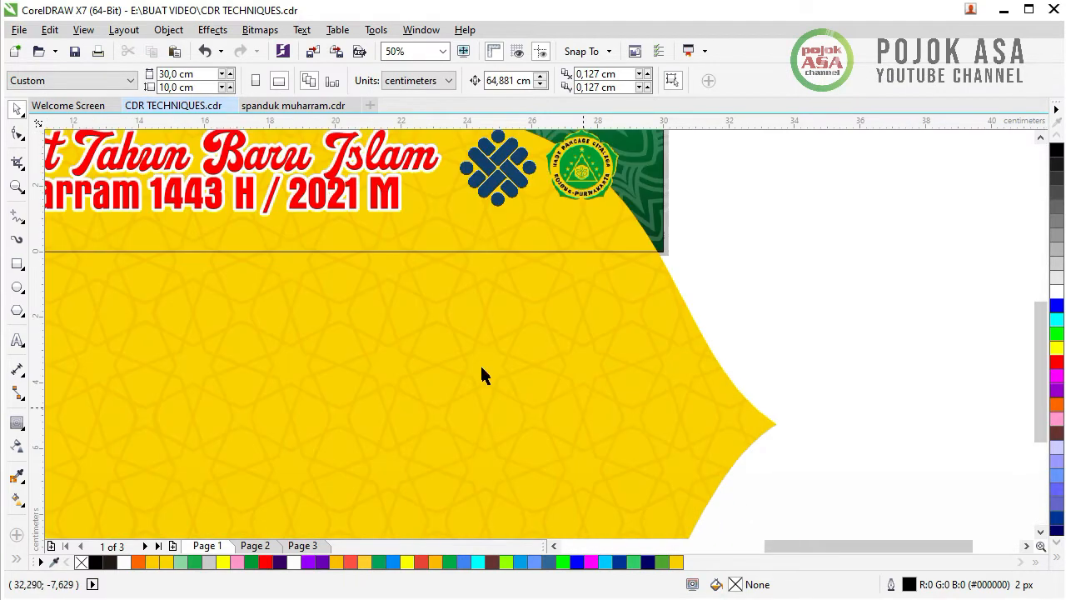
{"action": "scroll", "coordinate": [577, 389], "scroll_direction": "down", "scroll_amount": 2}
{"action": "scroll", "coordinate": [667, 390], "scroll_direction": "down", "scroll_amount": 2}
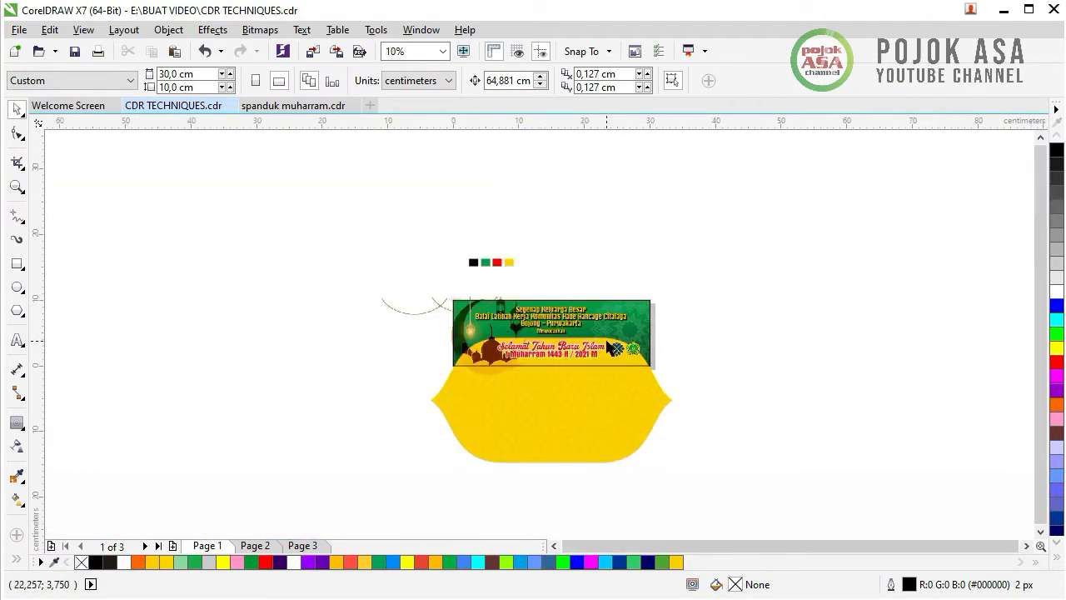
{"action": "scroll", "coordinate": [613, 347], "scroll_direction": "up", "scroll_amount": 1}
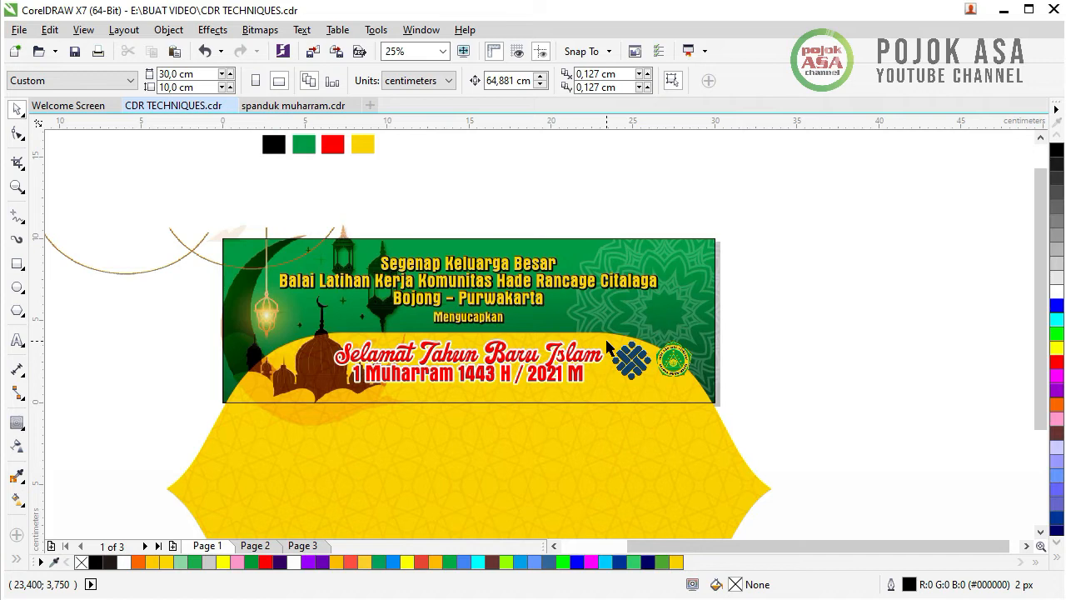
- Move the unfilled 30 × 10 cm outline rectangle off the banner into the empty area to its left
{"action": "left_click", "coordinate": [771, 346]}
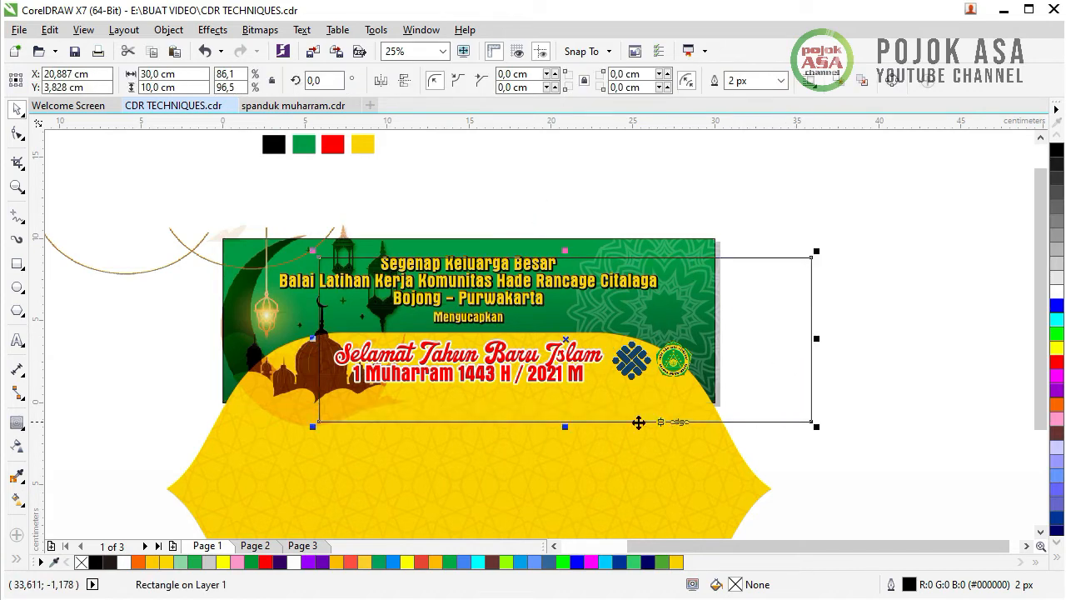
{"action": "scroll", "coordinate": [673, 433], "scroll_direction": "down", "scroll_amount": 2}
{"action": "scroll", "coordinate": [673, 434], "scroll_direction": "up", "scroll_amount": 2}
{"action": "scroll", "coordinate": [678, 433], "scroll_direction": "down", "scroll_amount": 1}
{"action": "left_click_drag", "start_coordinate": [680, 433], "coordinate": [337, 425]}
{"action": "left_click_drag", "start_coordinate": [293, 369], "coordinate": [235, 369]}
{"action": "left_click", "coordinate": [820, 374]}
- Select all the banner artwork and PowerClip it inside the empty 30 × 10 cm outline rectangle
{"action": "left_click_drag", "start_coordinate": [380, 336], "coordinate": [798, 537]}
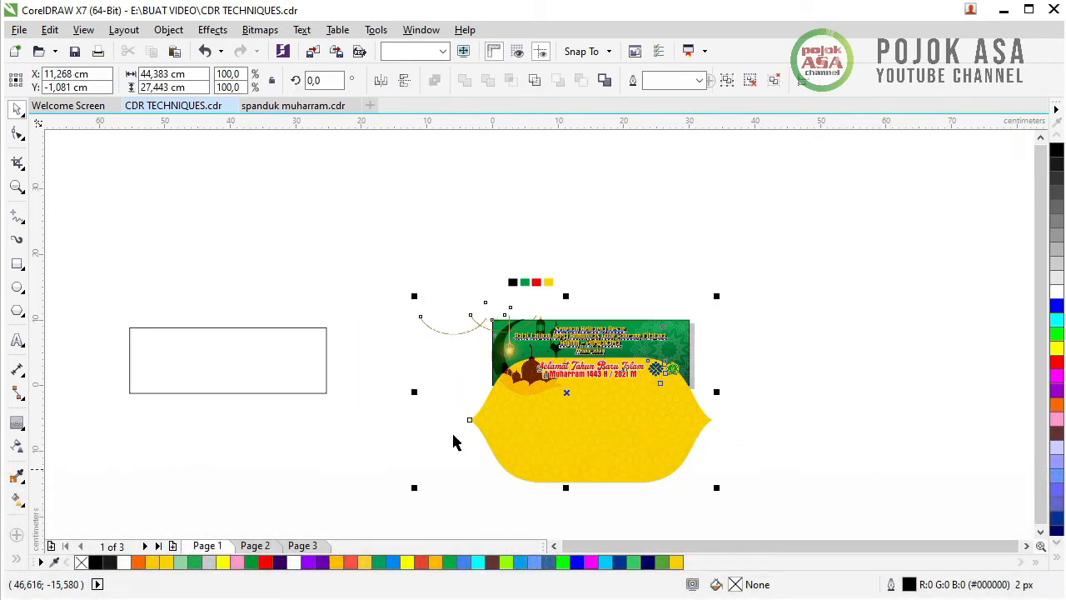
{"action": "left_click_drag", "start_coordinate": [627, 381], "coordinate": [768, 394]}
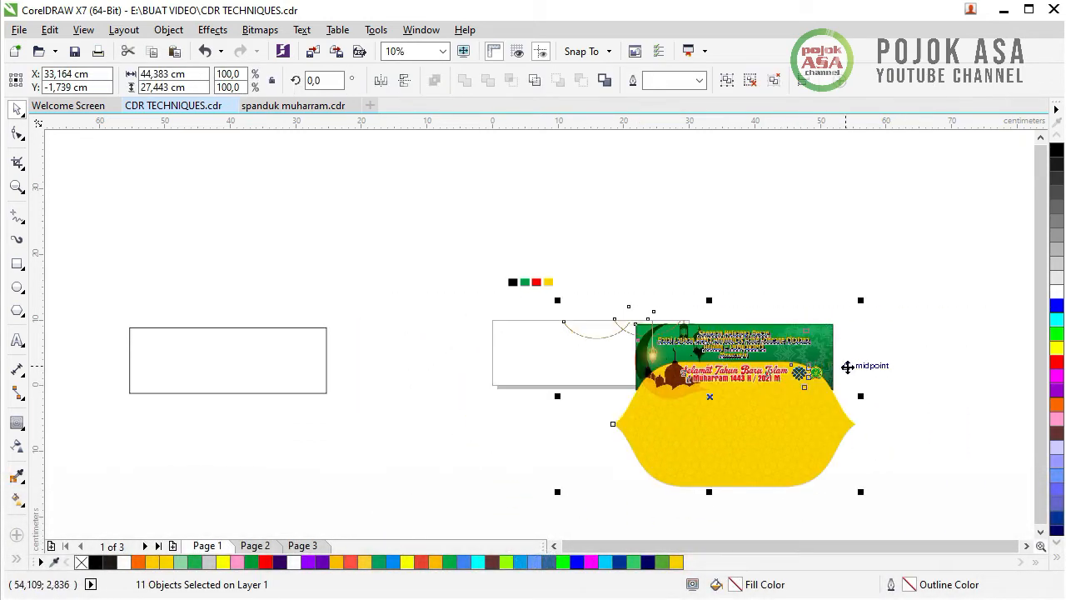
{"action": "key", "text": "ctrl+z"}
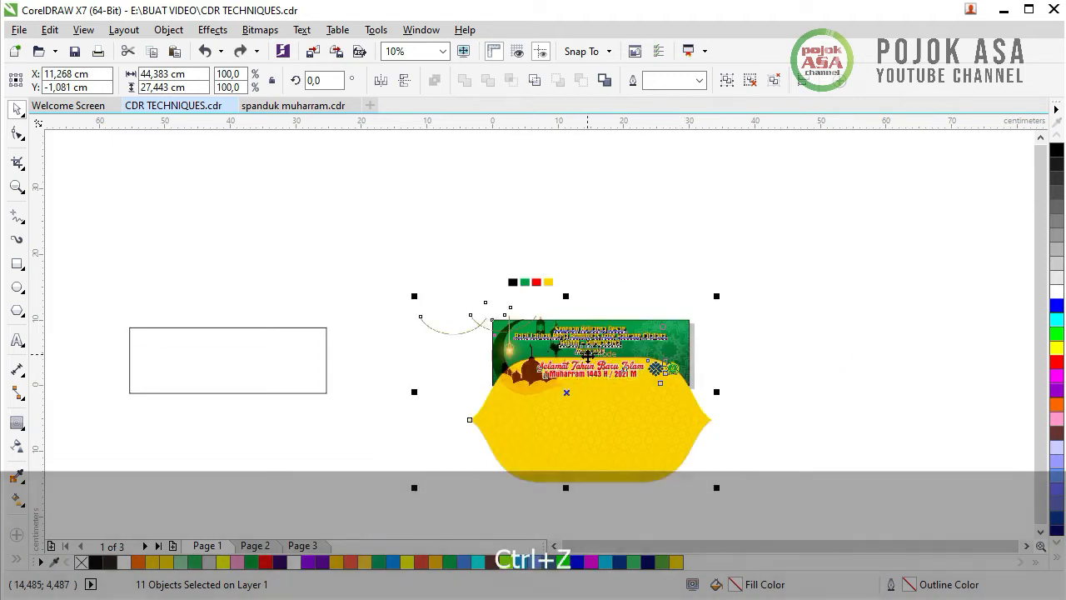
{"action": "right_click", "coordinate": [588, 356]}
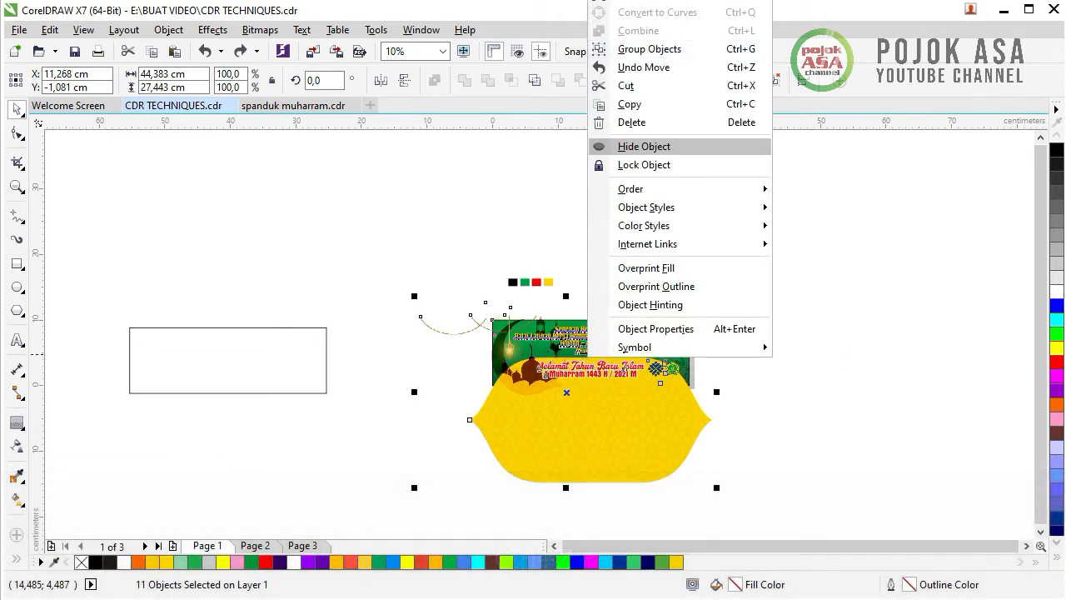
{"action": "left_click", "coordinate": [874, 357]}
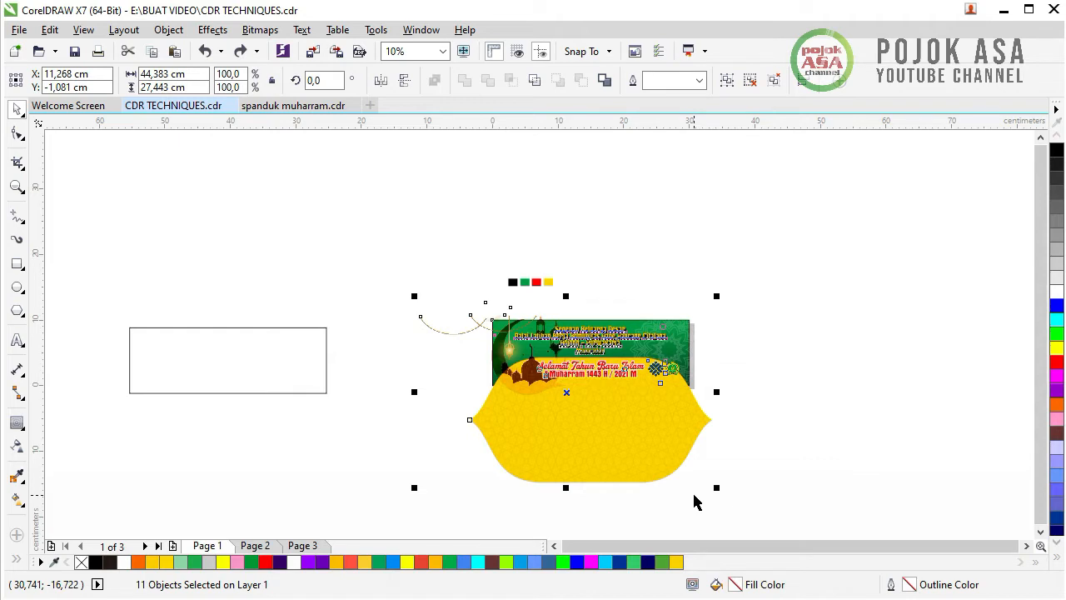
{"action": "scroll", "coordinate": [698, 500], "scroll_direction": "down", "scroll_amount": 1}
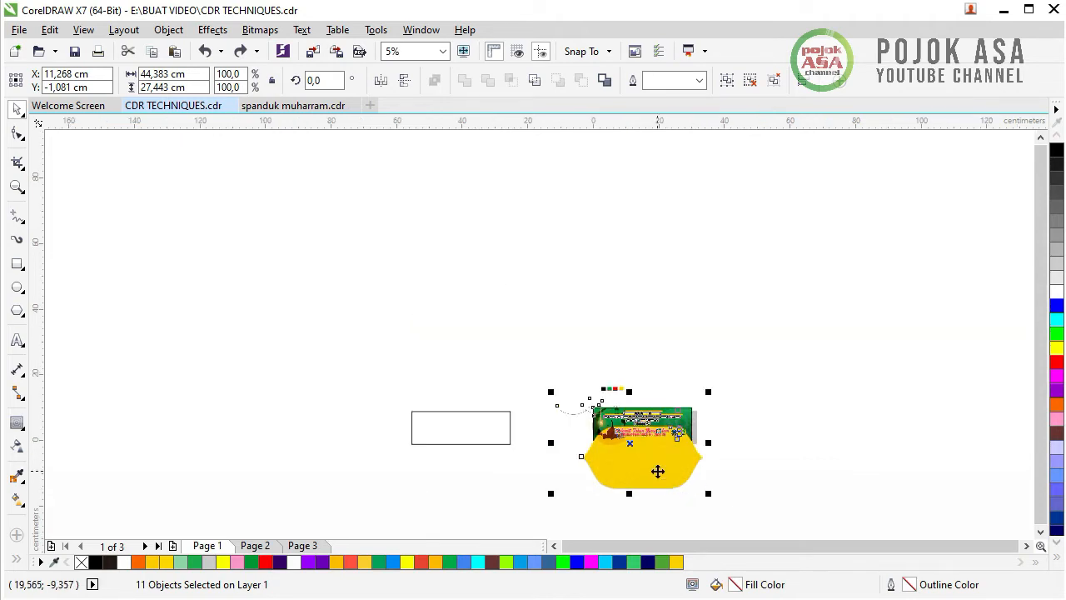
{"action": "right_click", "coordinate": [657, 472]}
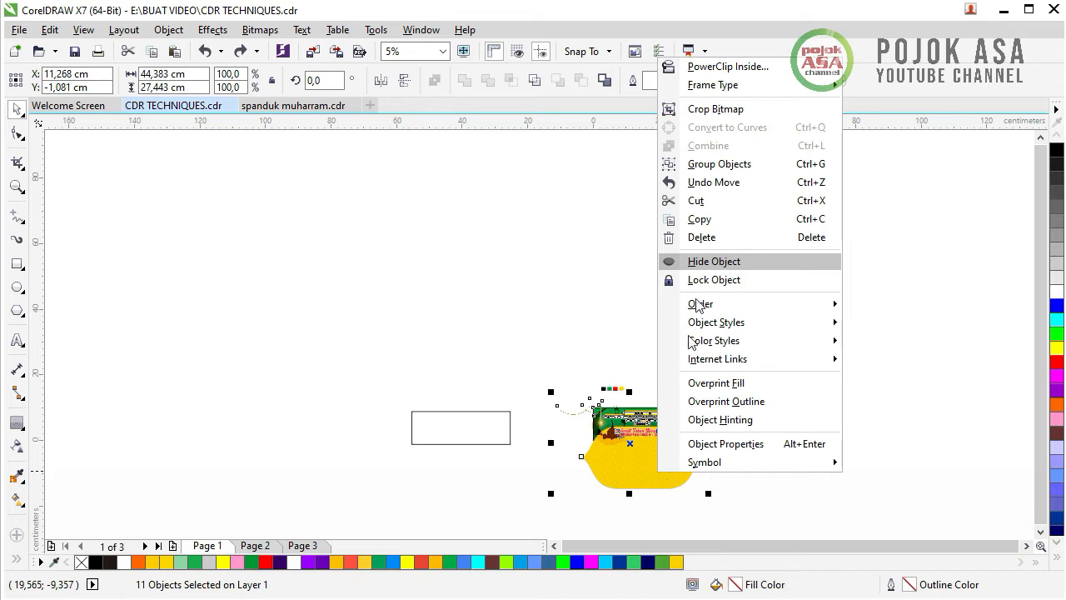
{"action": "left_click", "coordinate": [728, 67]}
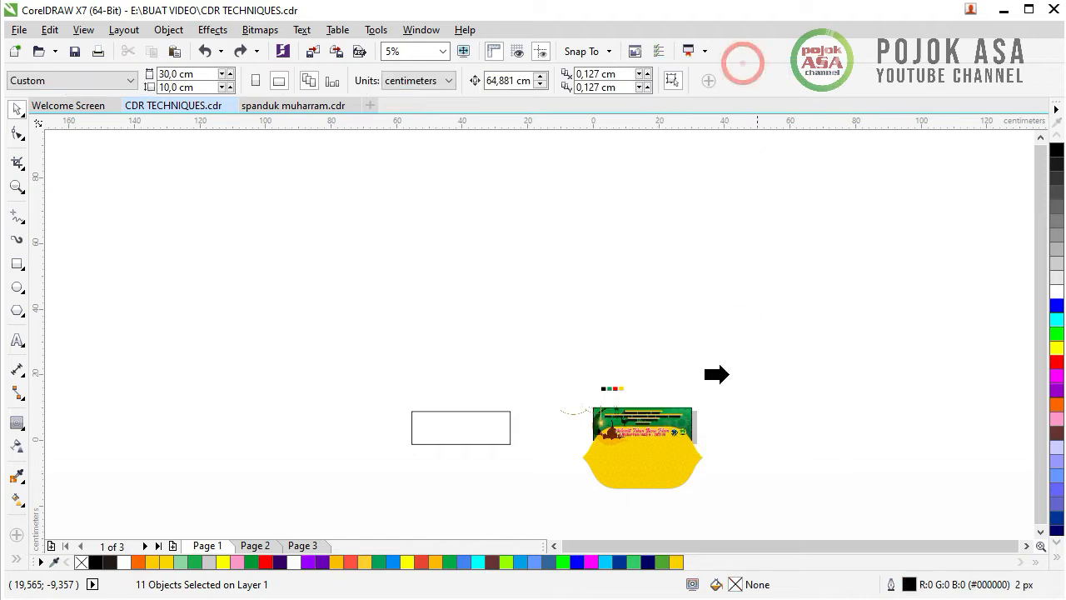
{"action": "left_click", "coordinate": [452, 425]}
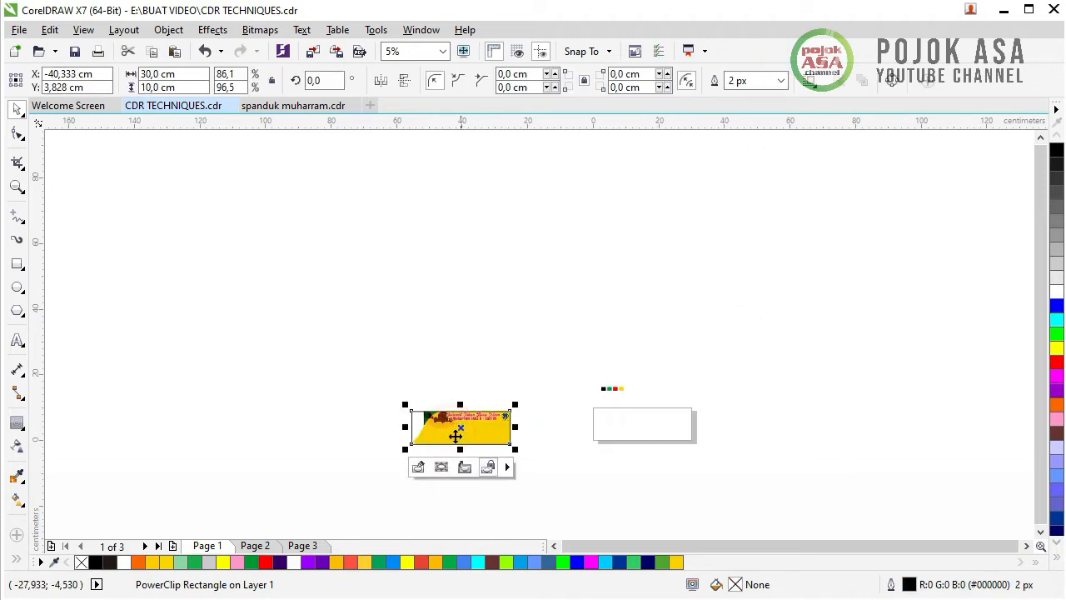
- Open the clipped artwork inside the 30 × 10 cm rectangle for editing
{"action": "scroll", "coordinate": [450, 434], "scroll_direction": "up", "scroll_amount": 2}
{"action": "scroll", "coordinate": [442, 391], "scroll_direction": "down", "scroll_amount": 1}
{"action": "scroll", "coordinate": [402, 442], "scroll_direction": "up", "scroll_amount": 2}
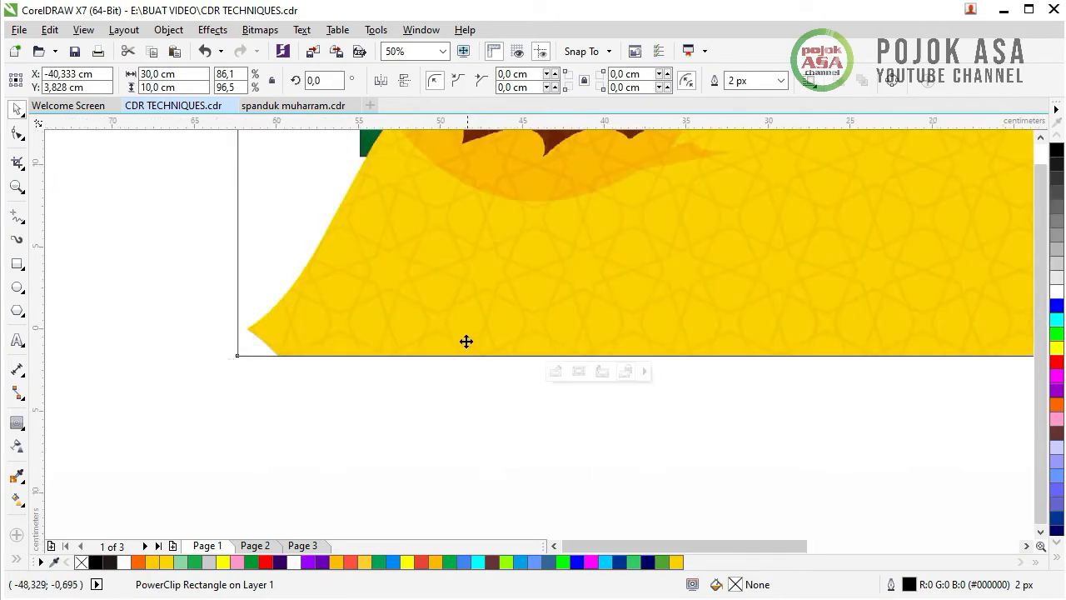
{"action": "scroll", "coordinate": [466, 340], "scroll_direction": "down", "scroll_amount": 1}
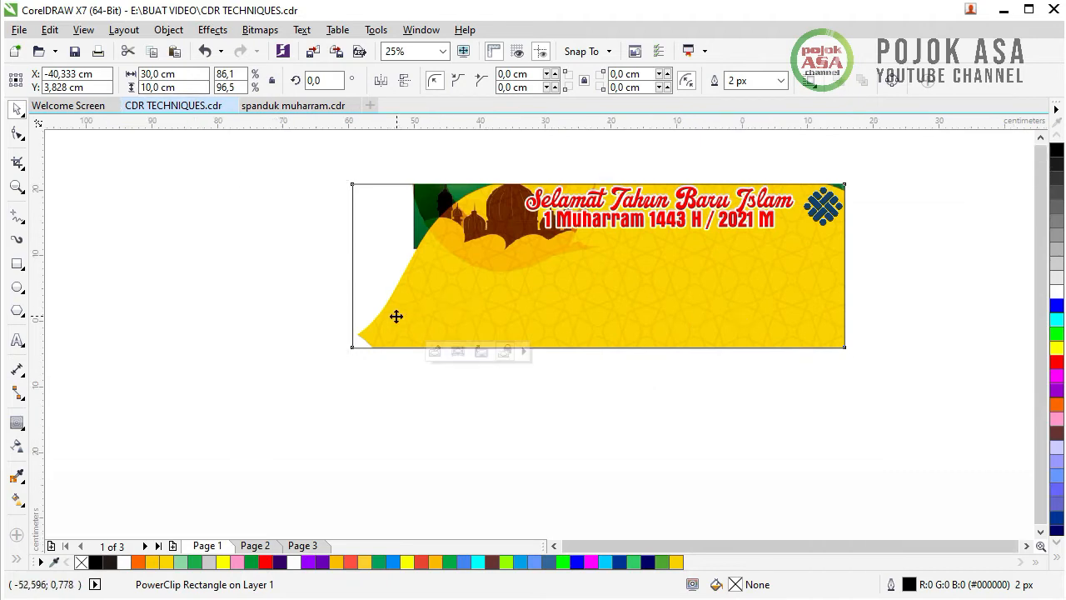
{"action": "scroll", "coordinate": [395, 312], "scroll_direction": "down", "scroll_amount": 2}
{"action": "scroll", "coordinate": [499, 296], "scroll_direction": "up", "scroll_amount": 2}
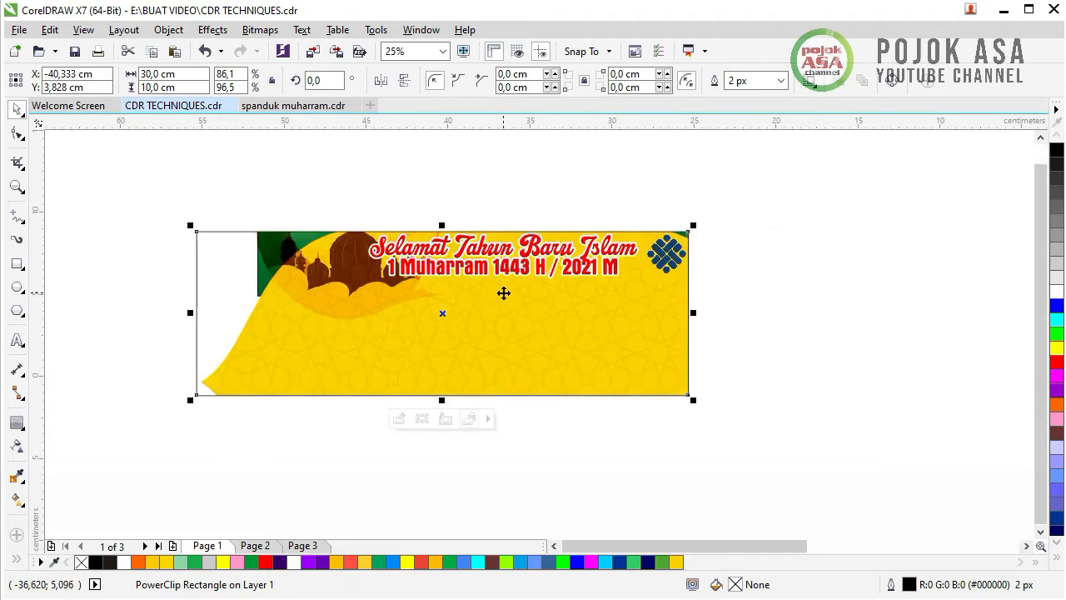
{"action": "left_click", "coordinate": [400, 418]}
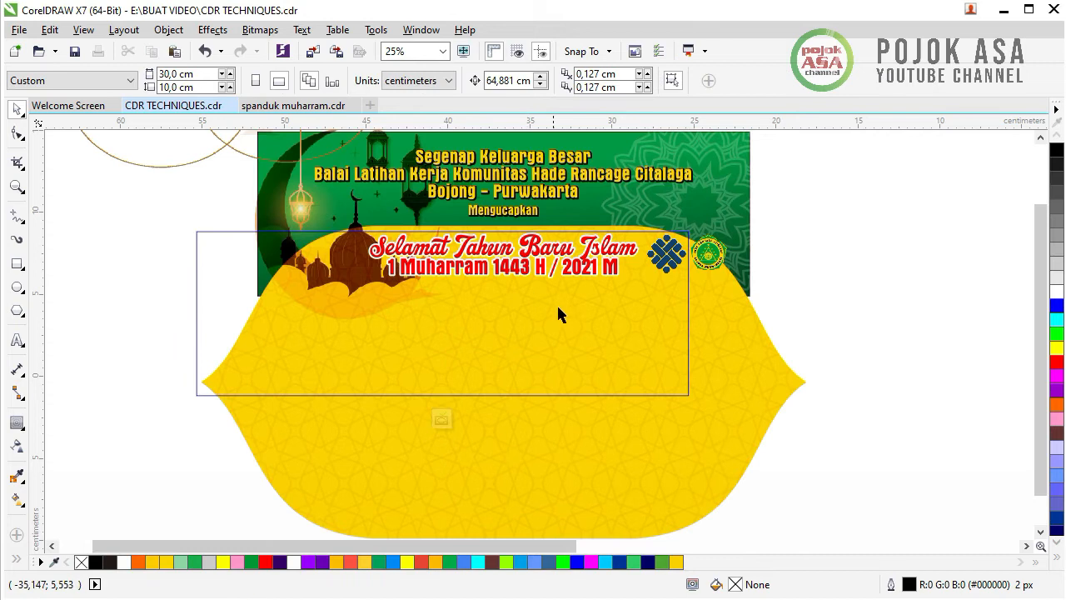
- Select all the artwork inside the PowerClip and shift it down and slightly left toward the frame
{"action": "scroll", "coordinate": [563, 315], "scroll_direction": "down", "scroll_amount": 2}
{"action": "left_click", "coordinate": [561, 260]}
{"action": "left_click_drag", "start_coordinate": [298, 204], "coordinate": [722, 446]}
{"action": "scroll", "coordinate": [548, 266], "scroll_direction": "up", "scroll_amount": 2}
{"action": "left_click_drag", "start_coordinate": [552, 254], "coordinate": [510, 309]}
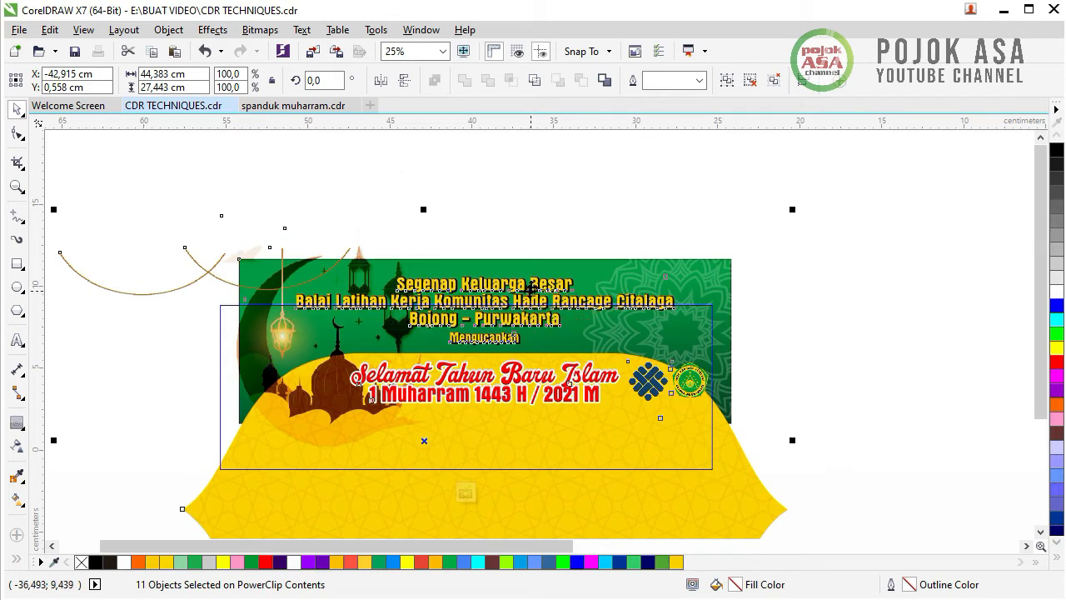
- Group all the selected artwork inside the PowerClip into one object
{"action": "right_click", "coordinate": [533, 287]}
{"action": "left_click", "coordinate": [479, 281]}
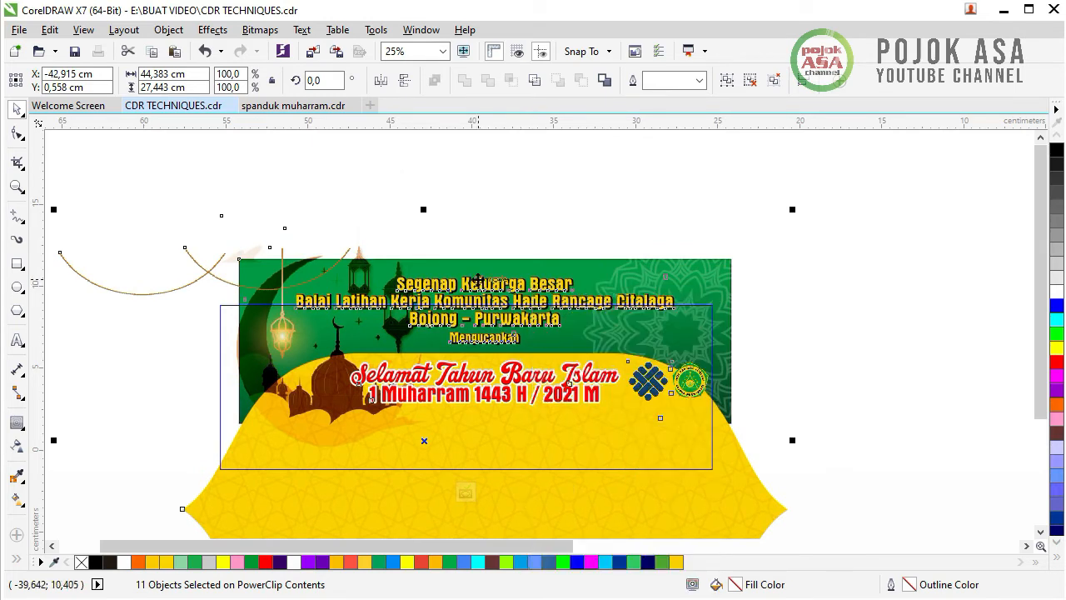
{"action": "right_click", "coordinate": [462, 296]}
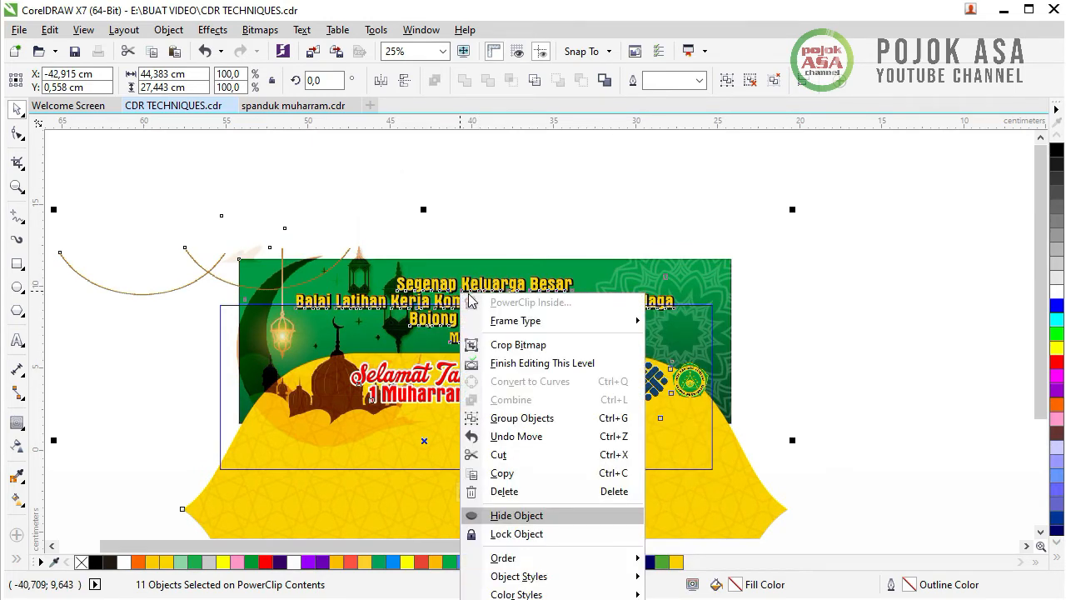
{"action": "left_click", "coordinate": [499, 417]}
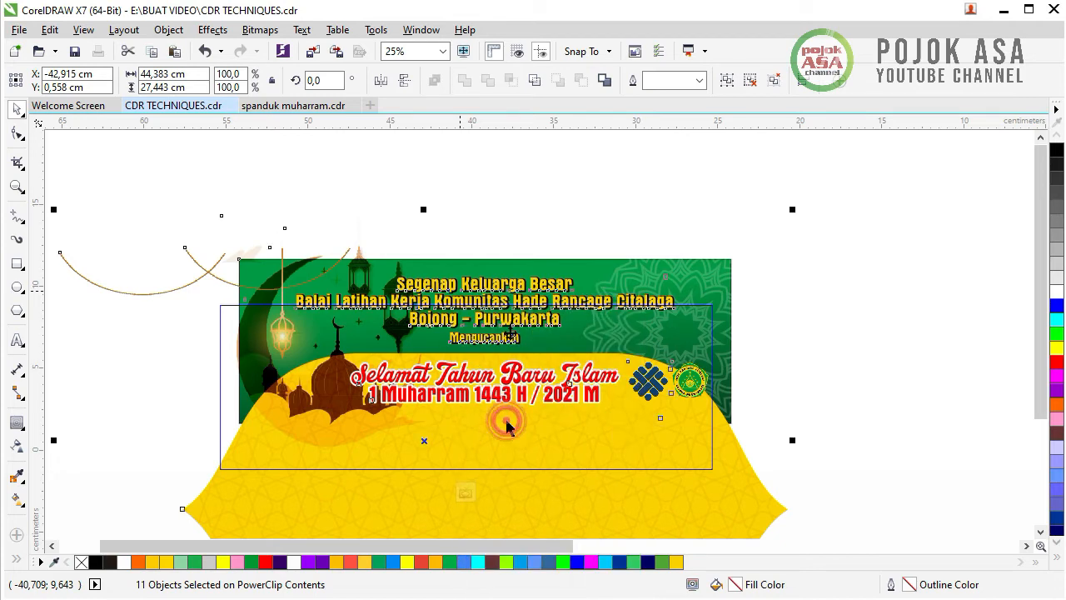
{"action": "left_click", "coordinate": [879, 360]}
- Position the grouped artwork so that the green background lines up exactly with the edges of the PowerClip frame
{"action": "left_click", "coordinate": [582, 307]}
{"action": "left_click_drag", "start_coordinate": [532, 301], "coordinate": [542, 340]}
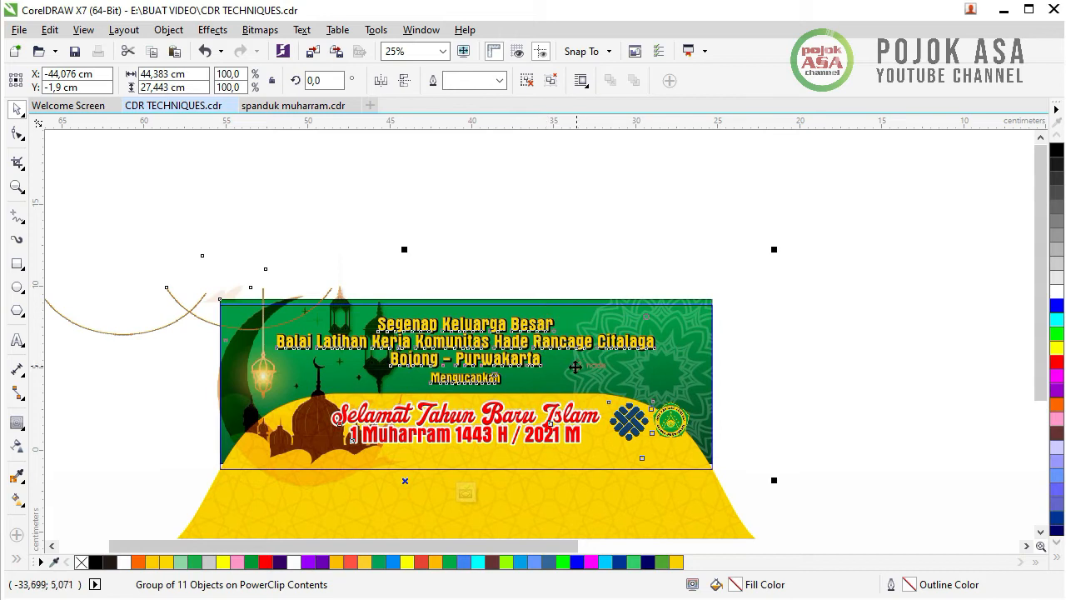
{"action": "scroll", "coordinate": [576, 367], "scroll_direction": "up", "scroll_amount": 1}
{"action": "left_click_drag", "start_coordinate": [497, 287], "coordinate": [492, 307]}
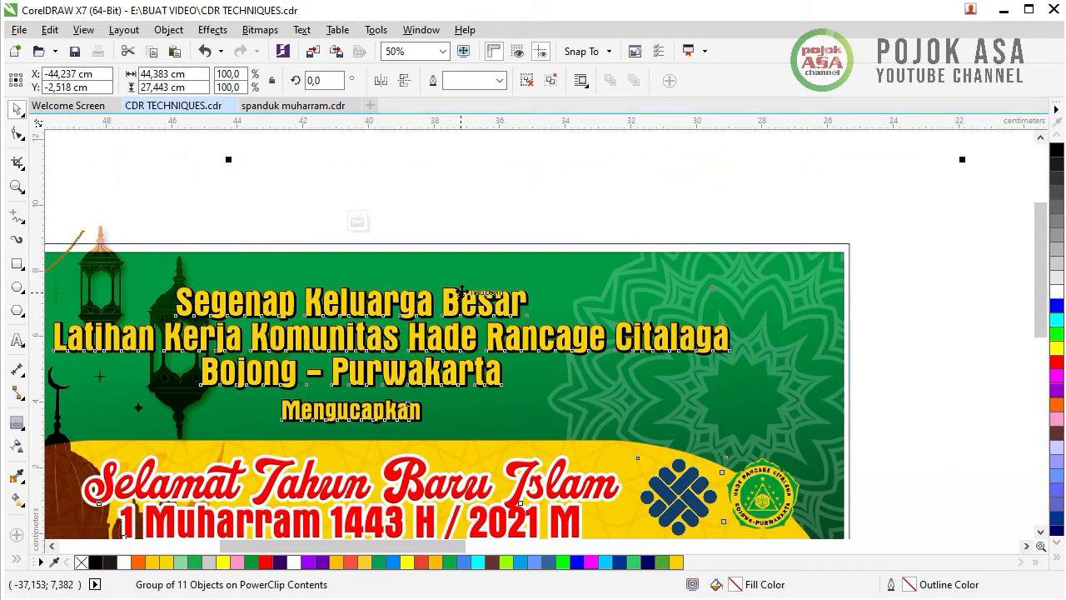
{"action": "scroll", "coordinate": [461, 291], "scroll_direction": "up", "scroll_amount": 1}
{"action": "key", "text": "Up"}
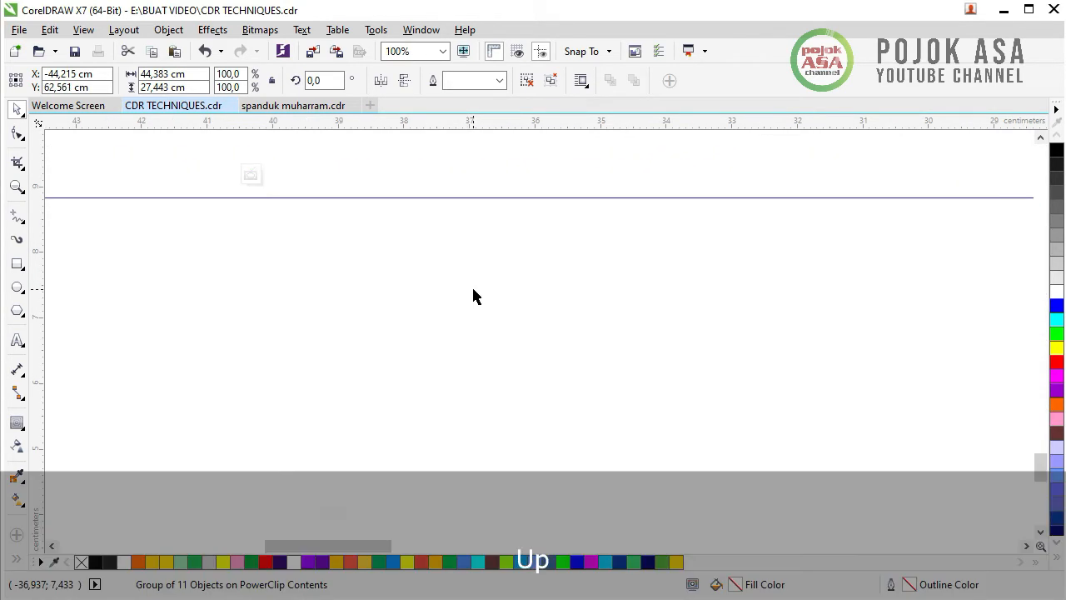
{"action": "key", "text": "ctrl+z"}
{"action": "scroll", "coordinate": [476, 309], "scroll_direction": "up", "scroll_amount": 1}
{"action": "scroll", "coordinate": [475, 309], "scroll_direction": "down", "scroll_amount": 3}
{"action": "scroll", "coordinate": [582, 376], "scroll_direction": "up", "scroll_amount": 3}
{"action": "scroll", "coordinate": [582, 375], "scroll_direction": "down", "scroll_amount": 3}
{"action": "scroll", "coordinate": [362, 325], "scroll_direction": "up", "scroll_amount": 3}
{"action": "scroll", "coordinate": [362, 326], "scroll_direction": "down", "scroll_amount": 2}
{"action": "scroll", "coordinate": [578, 315], "scroll_direction": "up", "scroll_amount": 3}
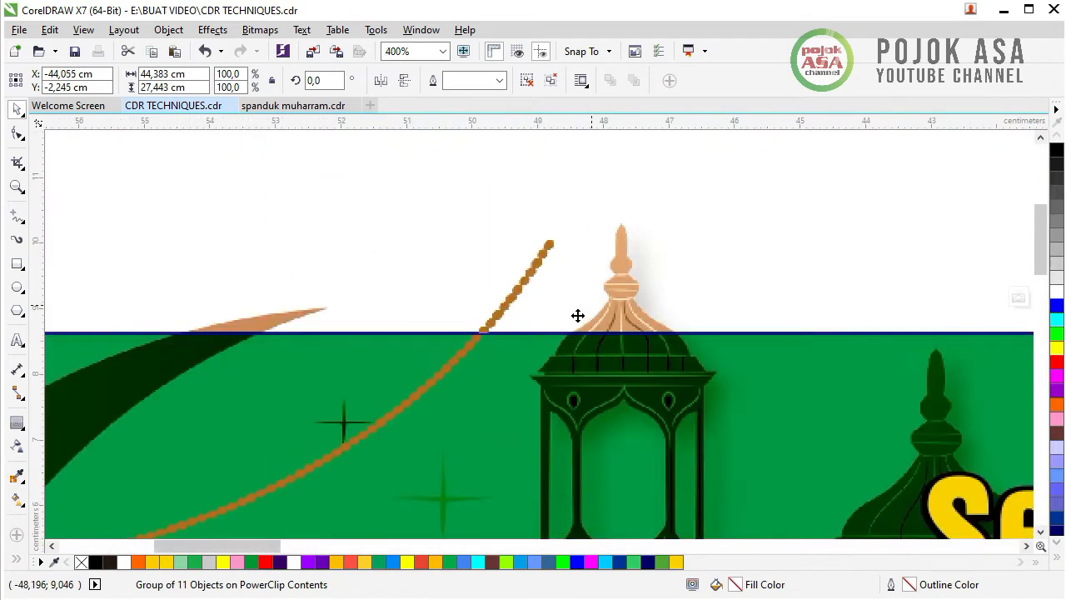
{"action": "scroll", "coordinate": [578, 316], "scroll_direction": "down", "scroll_amount": 4}
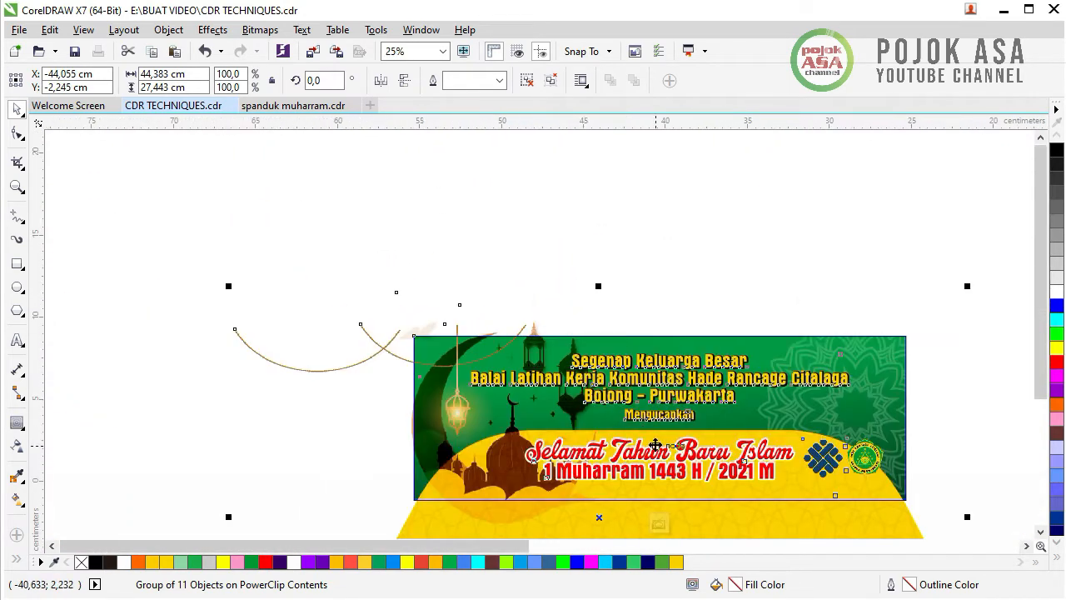
- Finish editing the PowerClip contents so the artwork is cropped to the banner rectangle, and deselect it
{"action": "key", "text": "F4"}
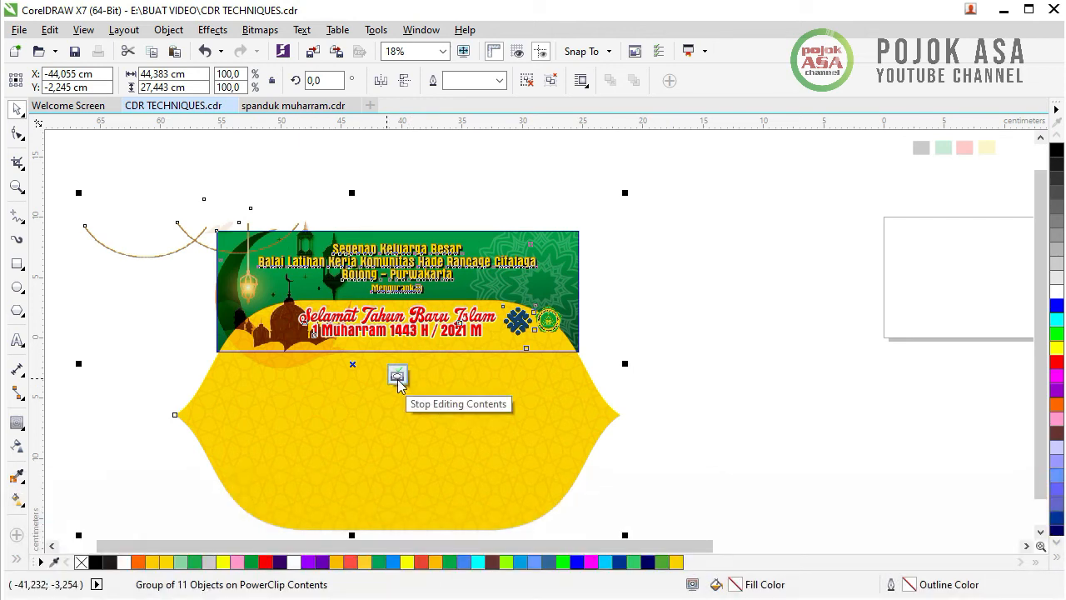
{"action": "left_click", "coordinate": [398, 376]}
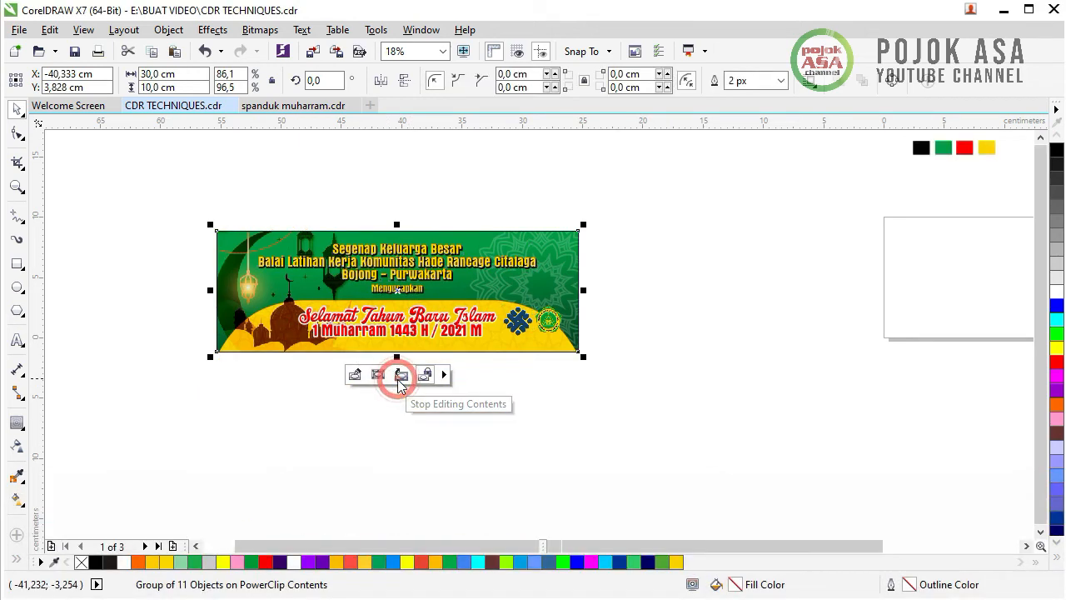
{"action": "left_click", "coordinate": [685, 360]}
{"action": "scroll", "coordinate": [406, 258], "scroll_direction": "up", "scroll_amount": 2}
{"action": "scroll", "coordinate": [405, 254], "scroll_direction": "down", "scroll_amount": 1}
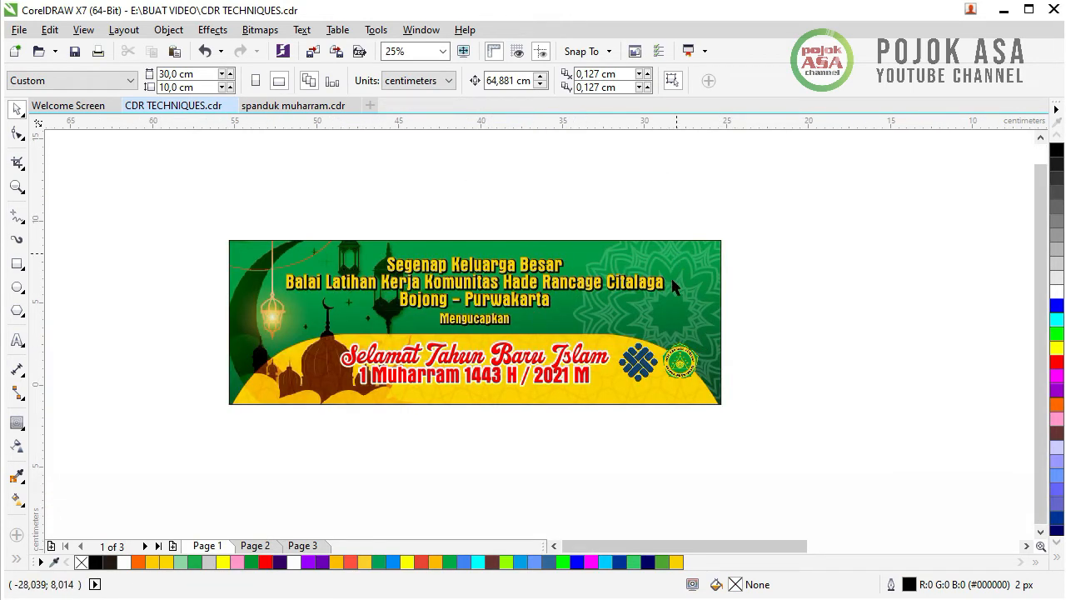
- Duplicate the clipped banner straight below the original, leaving a small gap between them
{"action": "left_click_drag", "start_coordinate": [158, 205], "coordinate": [886, 490]}
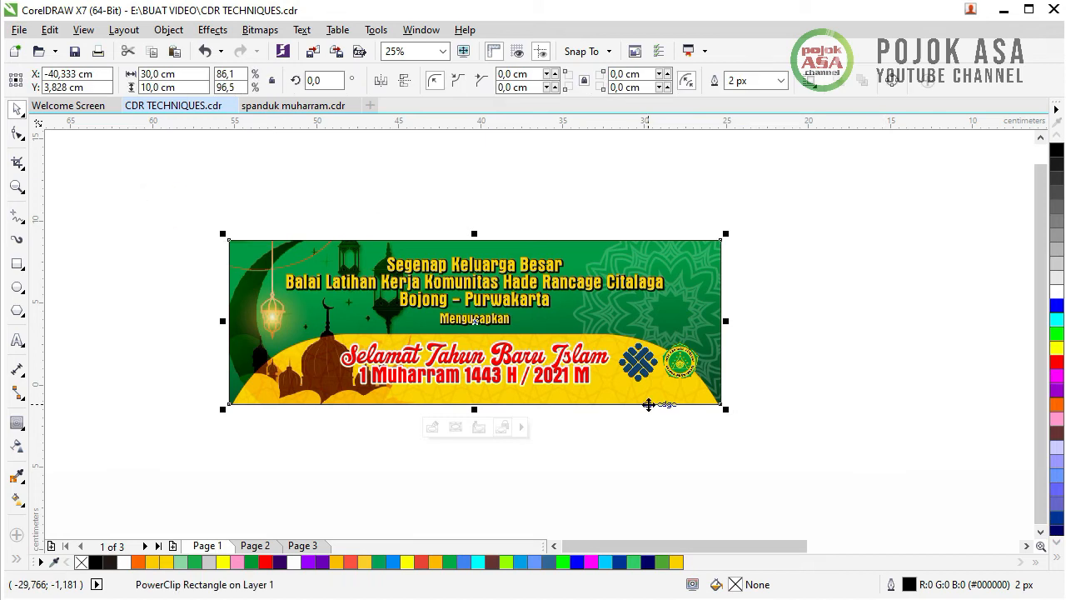
{"action": "left_click", "coordinate": [789, 450]}
{"action": "left_click_drag", "start_coordinate": [395, 239], "coordinate": [398, 364]}
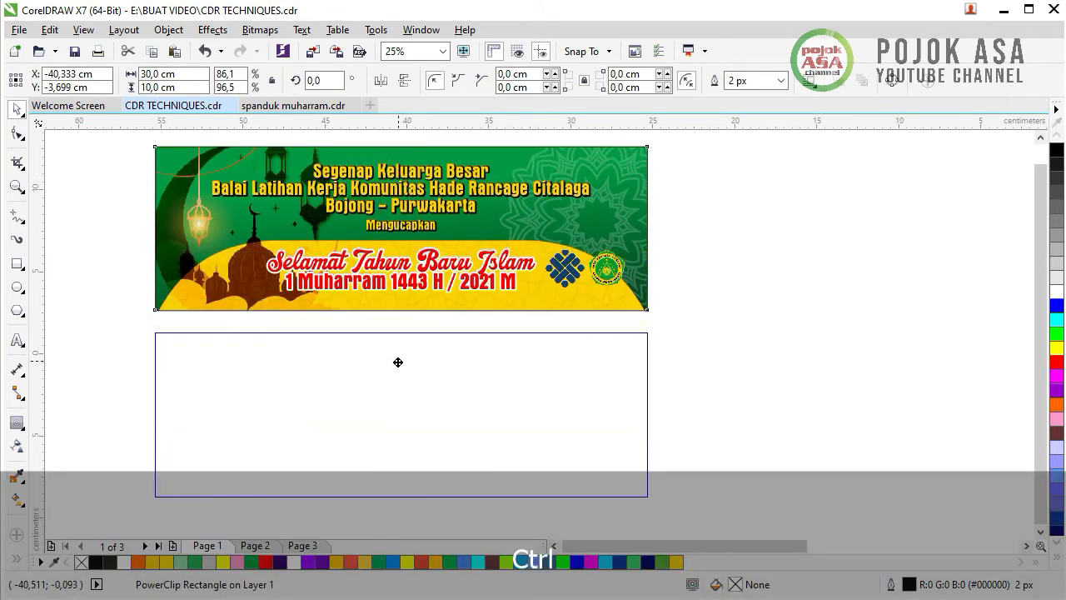
{"action": "left_click", "coordinate": [742, 419]}
{"action": "left_click_drag", "start_coordinate": [1040, 369], "coordinate": [1041, 406]}
{"action": "scroll", "coordinate": [356, 457], "scroll_direction": "up", "scroll_amount": 1}
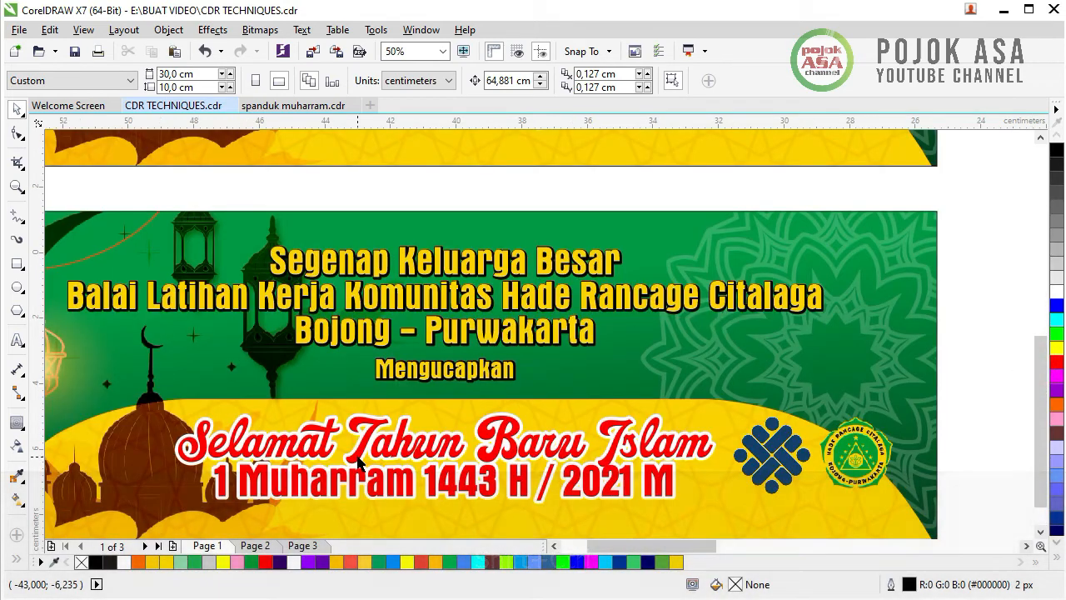
- Move the upper banner straight up, farther away from its copy
{"action": "scroll", "coordinate": [457, 432], "scroll_direction": "down", "scroll_amount": 2}
{"action": "left_click_drag", "start_coordinate": [471, 316], "coordinate": [471, 233]}
{"action": "left_click", "coordinate": [617, 332]}
{"action": "scroll", "coordinate": [445, 231], "scroll_direction": "up", "scroll_amount": 1}
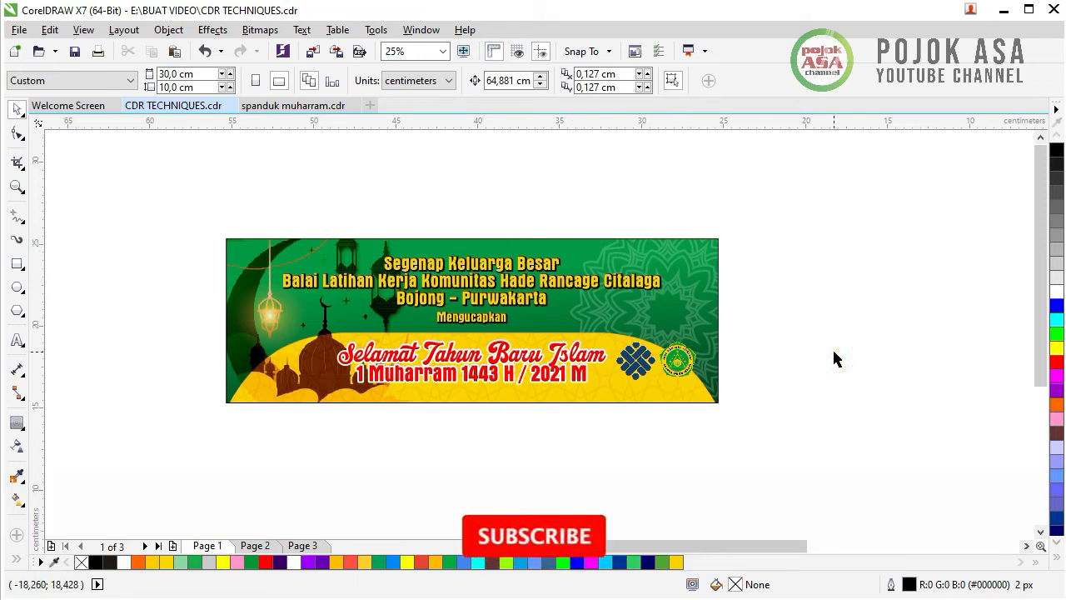
- Open the upper banner's PowerClip contents for editing and select the grouped artwork inside
{"action": "scroll", "coordinate": [696, 372], "scroll_direction": "up", "scroll_amount": 1}
{"action": "scroll", "coordinate": [696, 373], "scroll_direction": "down", "scroll_amount": 1}
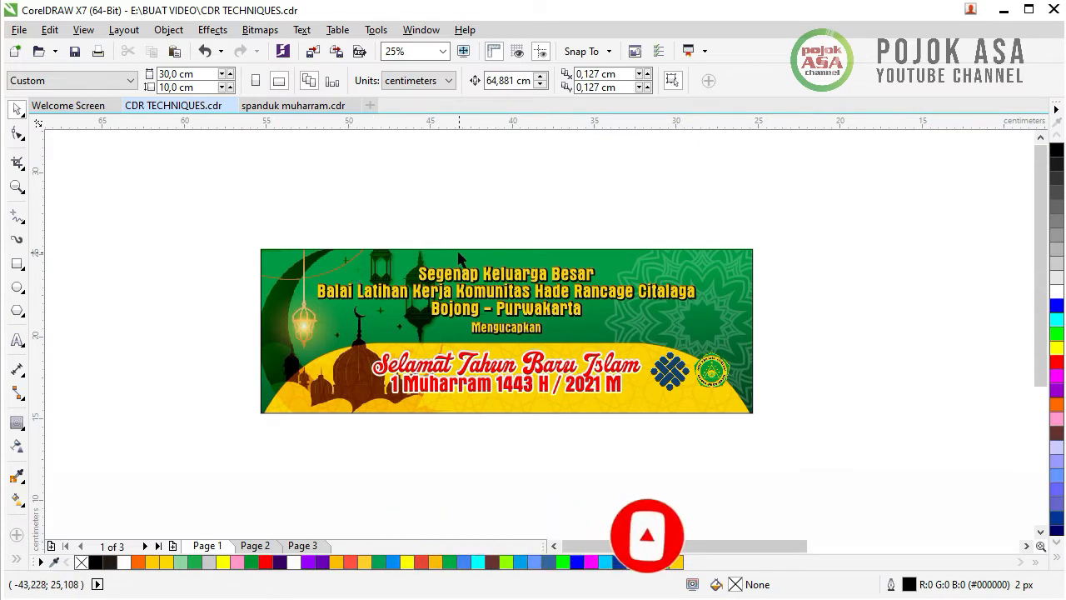
{"action": "scroll", "coordinate": [464, 275], "scroll_direction": "up", "scroll_amount": 1}
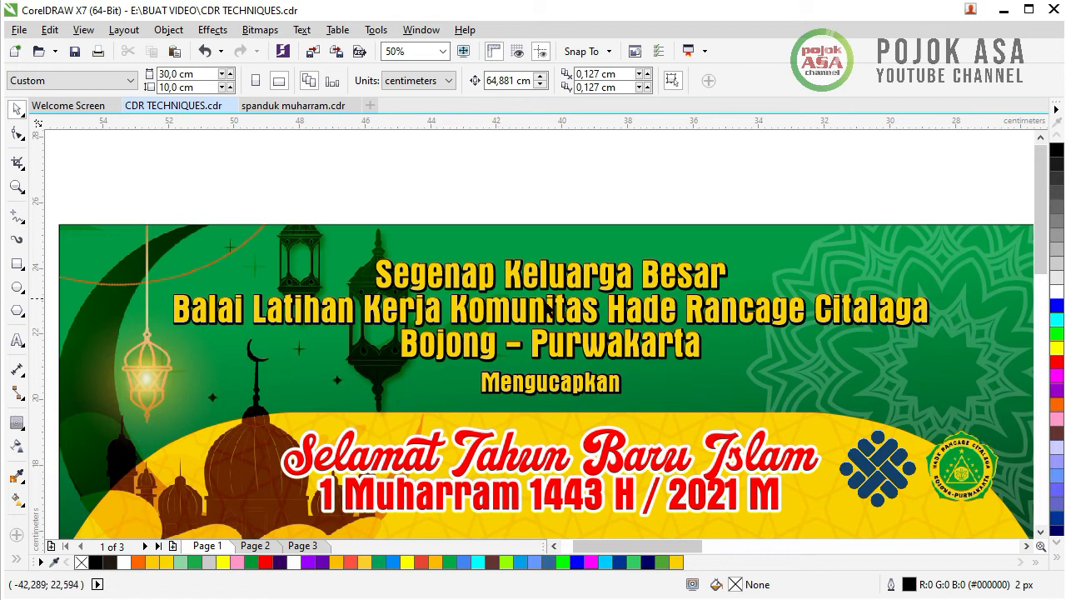
{"action": "scroll", "coordinate": [547, 309], "scroll_direction": "down", "scroll_amount": 1}
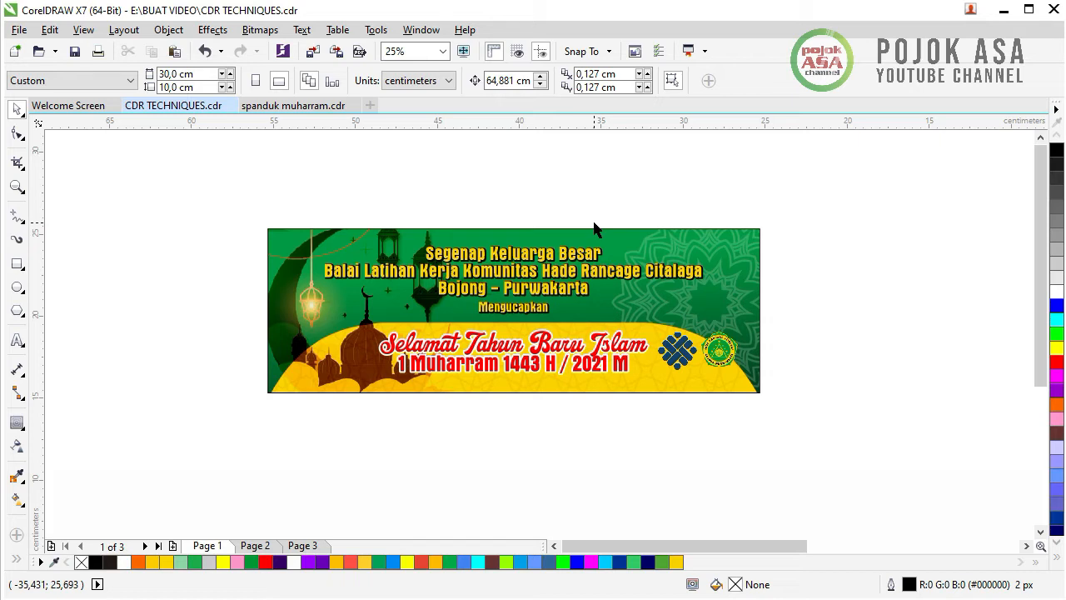
{"action": "left_click", "coordinate": [802, 347]}
{"action": "left_click", "coordinate": [481, 236]}
{"action": "left_click", "coordinate": [803, 337]}
{"action": "left_click", "coordinate": [482, 240]}
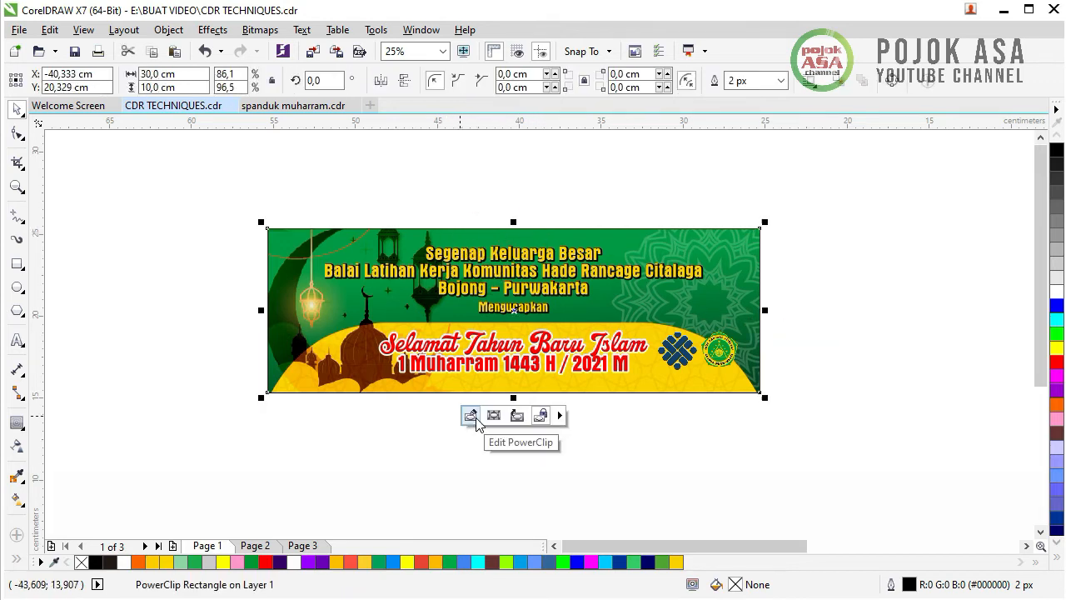
{"action": "left_click", "coordinate": [471, 416]}
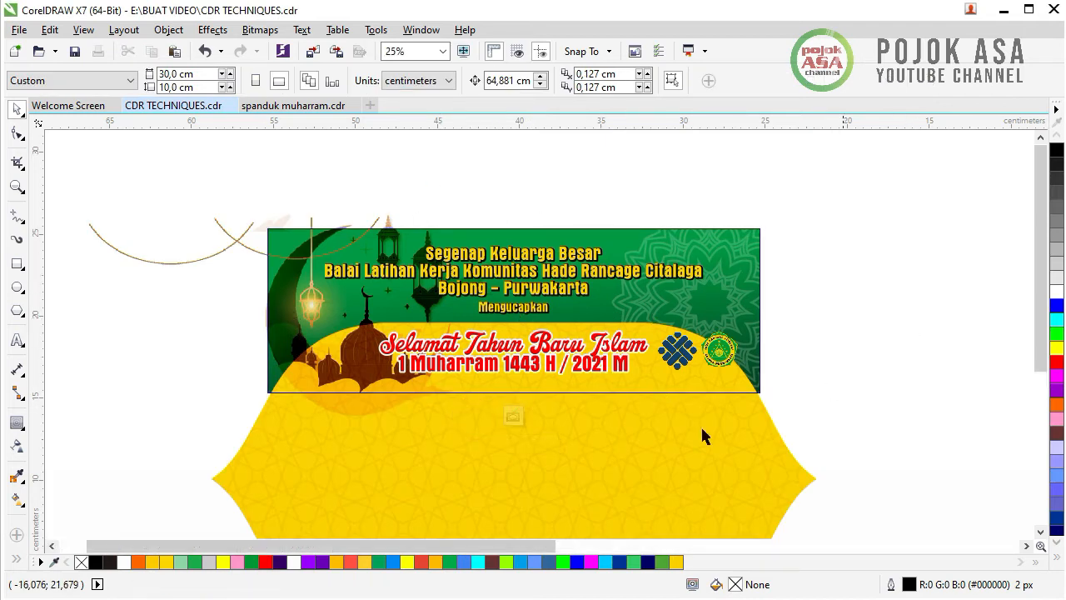
{"action": "left_click", "coordinate": [525, 235]}
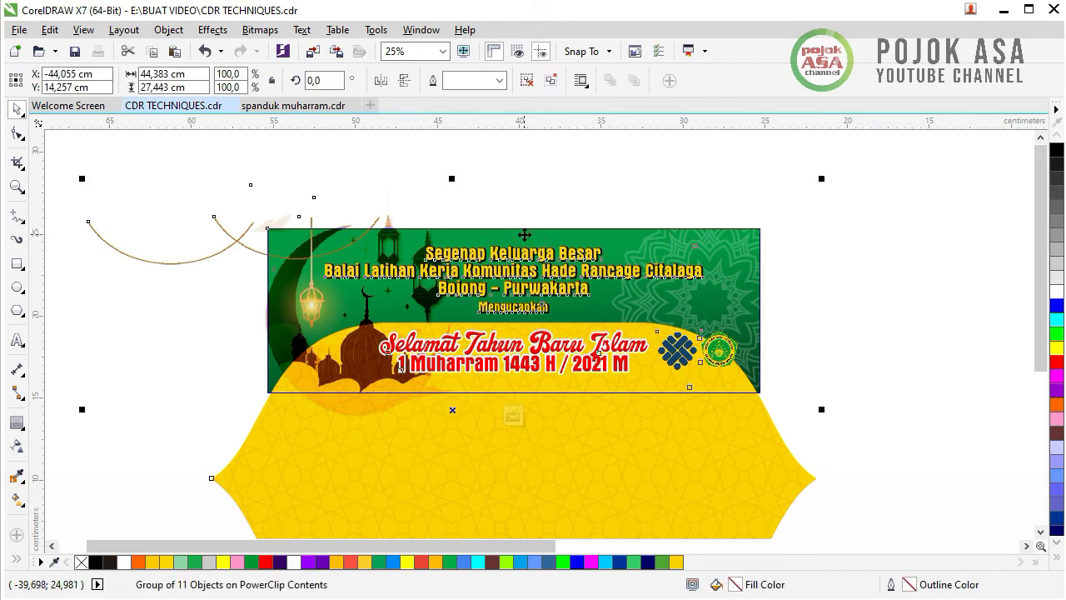
- Ungroup the artwork inside the upper banner's PowerClip and deselect it
{"action": "left_click", "coordinate": [960, 322]}
{"action": "left_click", "coordinate": [471, 252]}
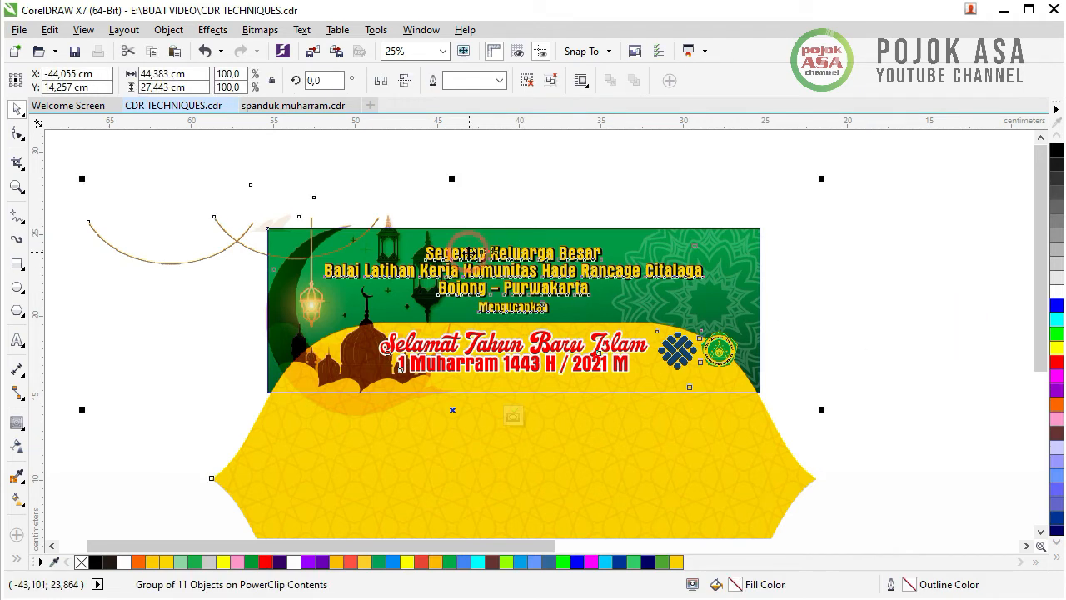
{"action": "right_click", "coordinate": [471, 252]}
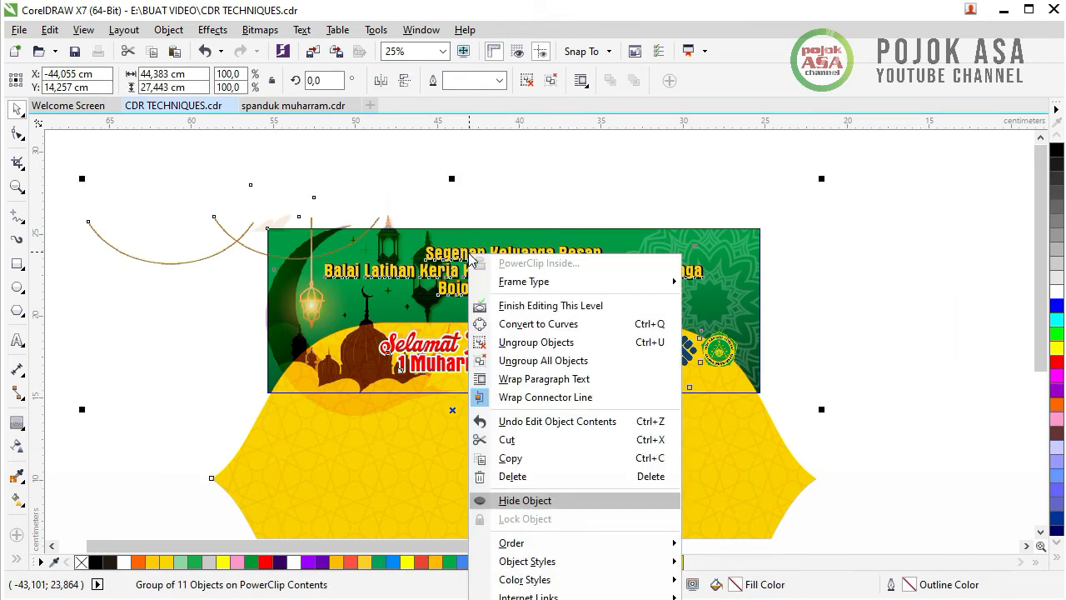
{"action": "left_click", "coordinate": [536, 342]}
{"action": "left_click", "coordinate": [871, 358]}
- Try moving the green background rectangle straight up, and undo the move
{"action": "left_click", "coordinate": [524, 230]}
{"action": "left_click_drag", "start_coordinate": [524, 232], "coordinate": [525, 183]}
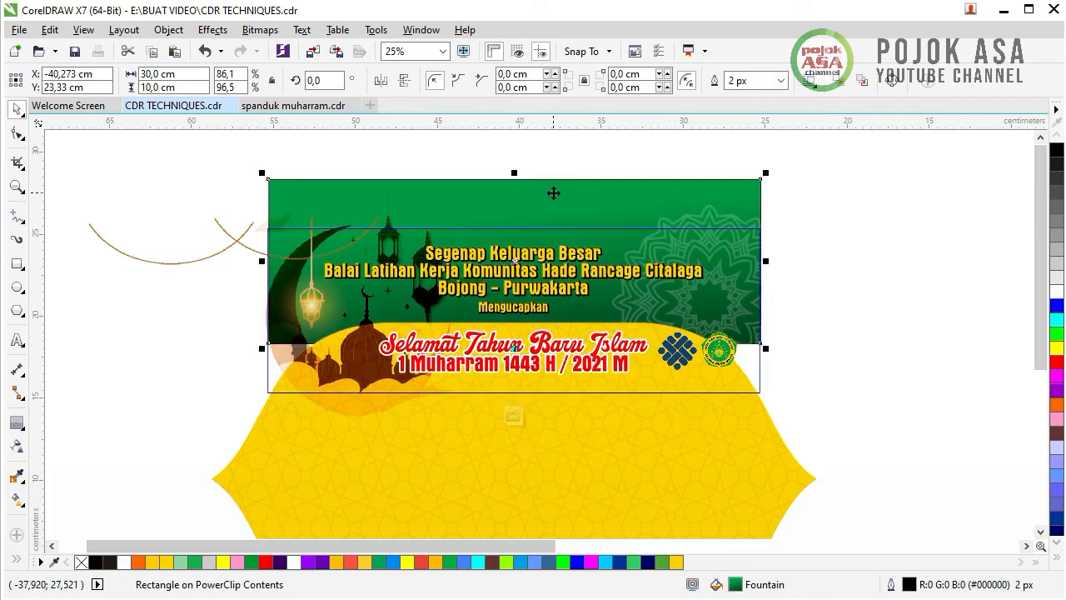
{"action": "key", "text": "ctrl+z"}
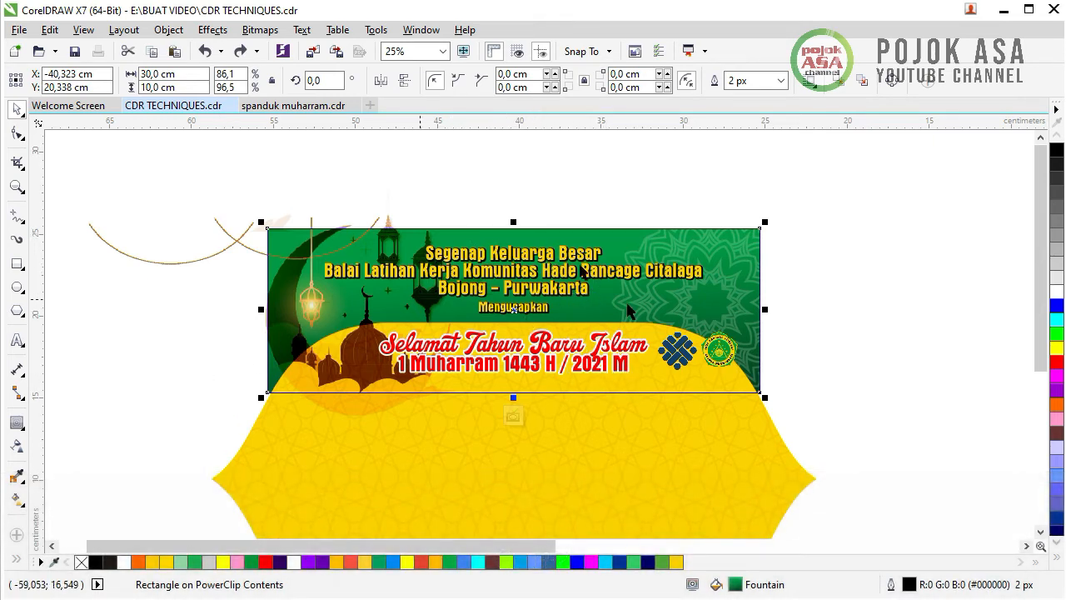
- With Interactive Fill, change the background gradient's start colour to dark blue #13406A, sampled from the woven blue logo
{"action": "left_click", "coordinate": [17, 499]}
{"action": "left_click", "coordinate": [471, 267]}
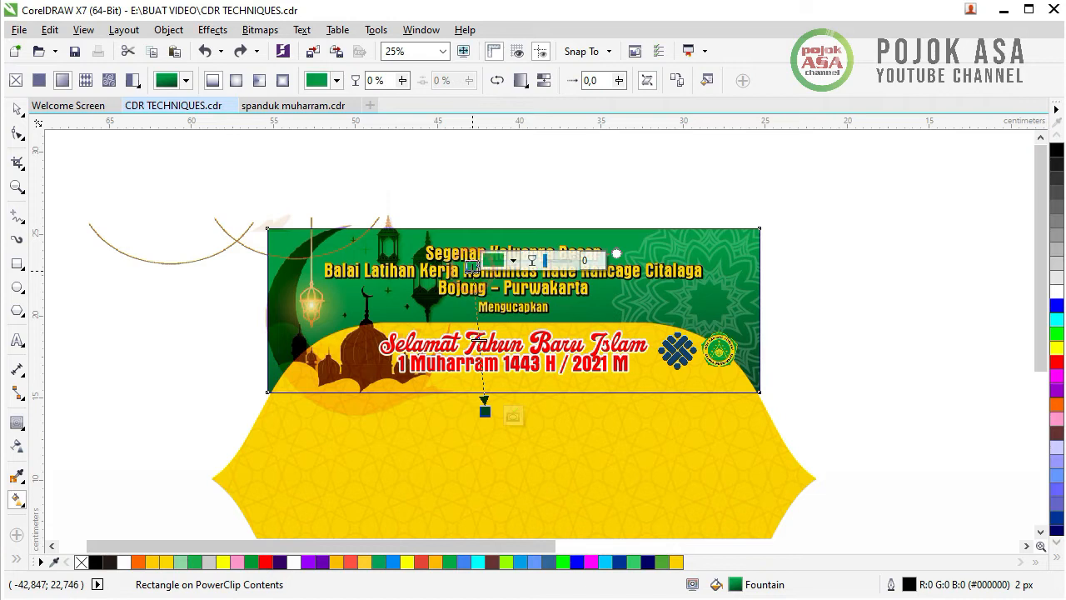
{"action": "left_click", "coordinate": [516, 260]}
{"action": "left_click", "coordinate": [548, 295]}
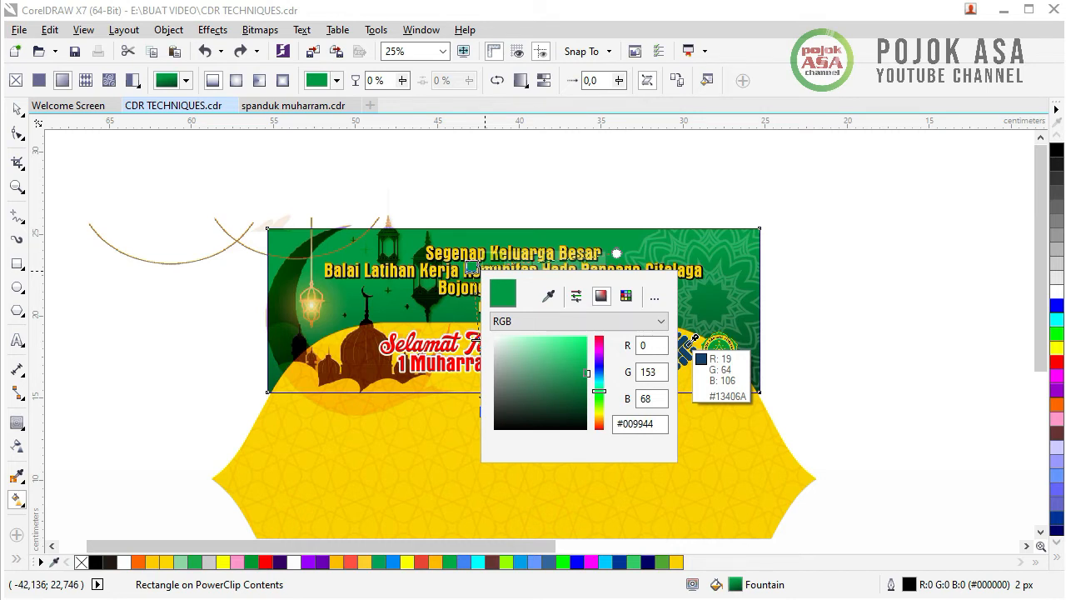
{"action": "left_click", "coordinate": [693, 339]}
{"action": "left_click", "coordinate": [22, 105]}
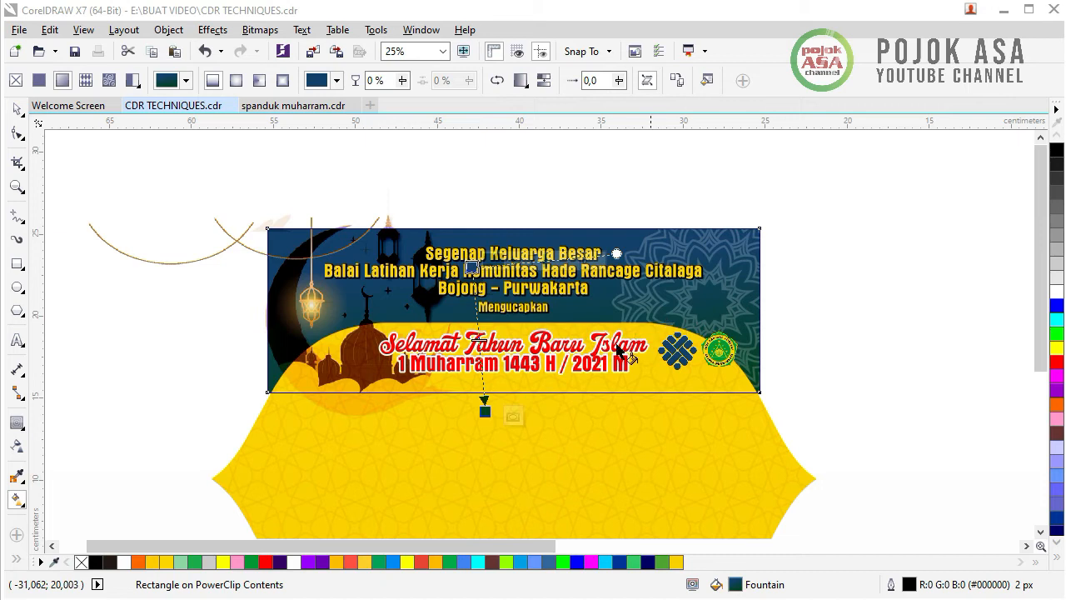
- Darken the end colour of the background gradient to a nearly black green
{"action": "left_click", "coordinate": [485, 411]}
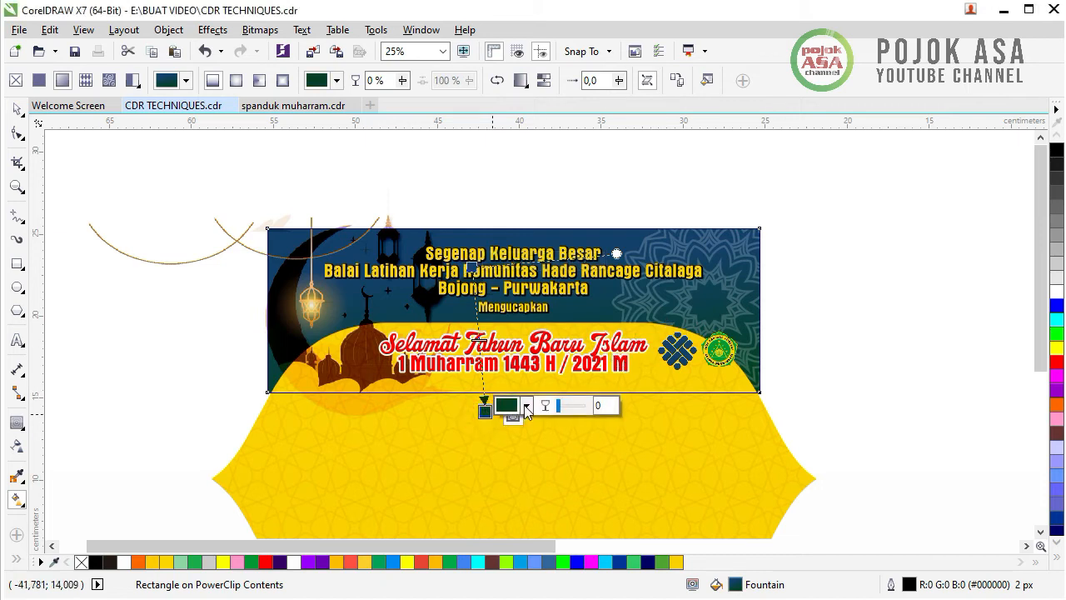
{"action": "left_click", "coordinate": [527, 406]}
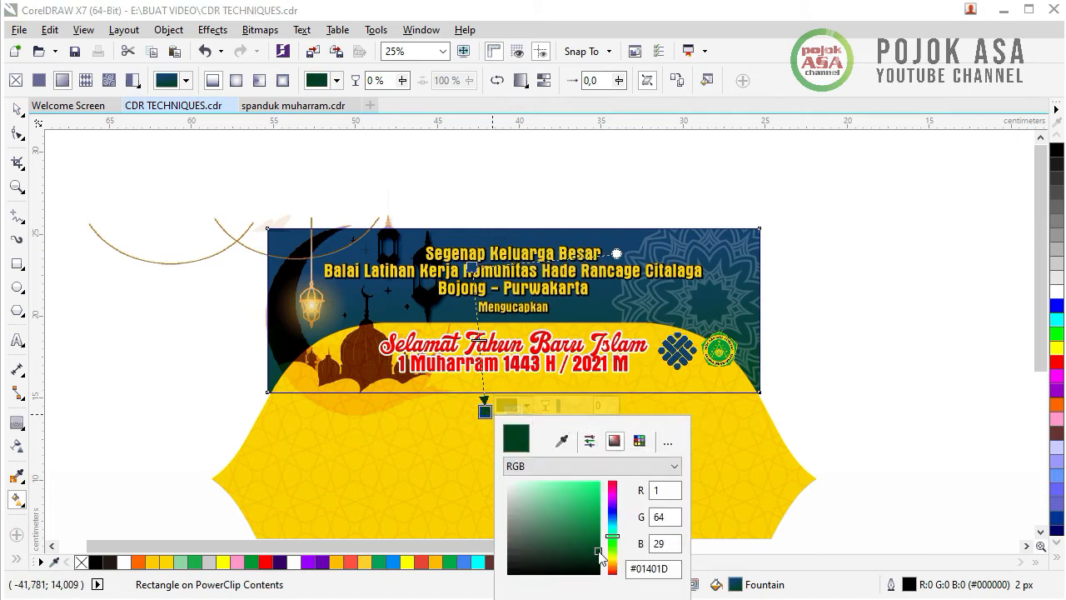
{"action": "left_click_drag", "start_coordinate": [599, 556], "coordinate": [598, 563]}
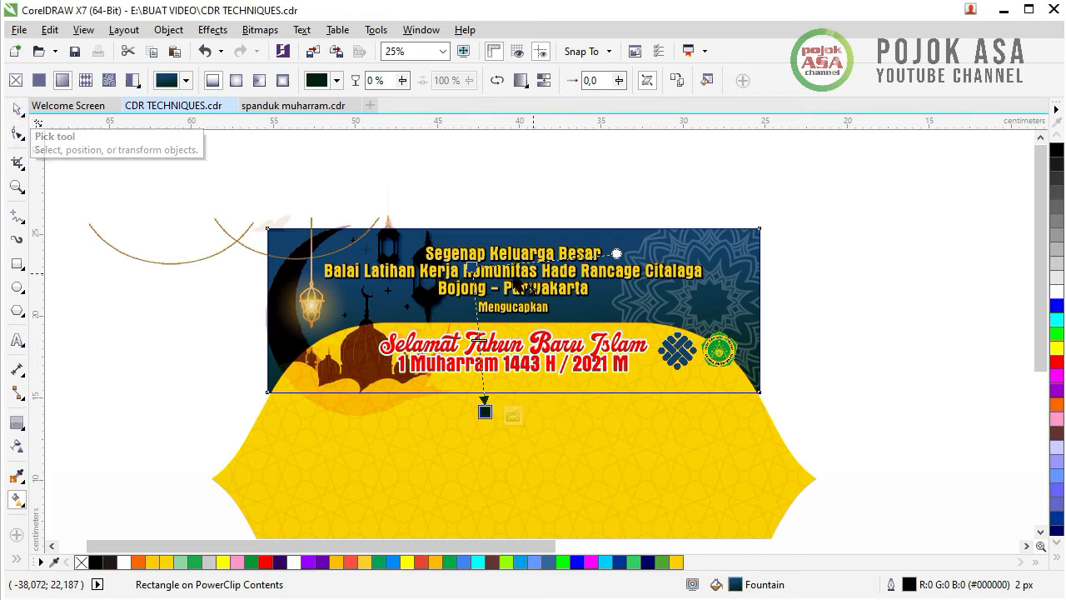
- Reposition the background gradient nearly vertically, from the word Mengucapkan to just below the banner's lower edge, and deselect the rectangle
{"action": "left_click_drag", "start_coordinate": [476, 269], "coordinate": [481, 384]}
{"action": "left_click_drag", "start_coordinate": [488, 281], "coordinate": [511, 390]}
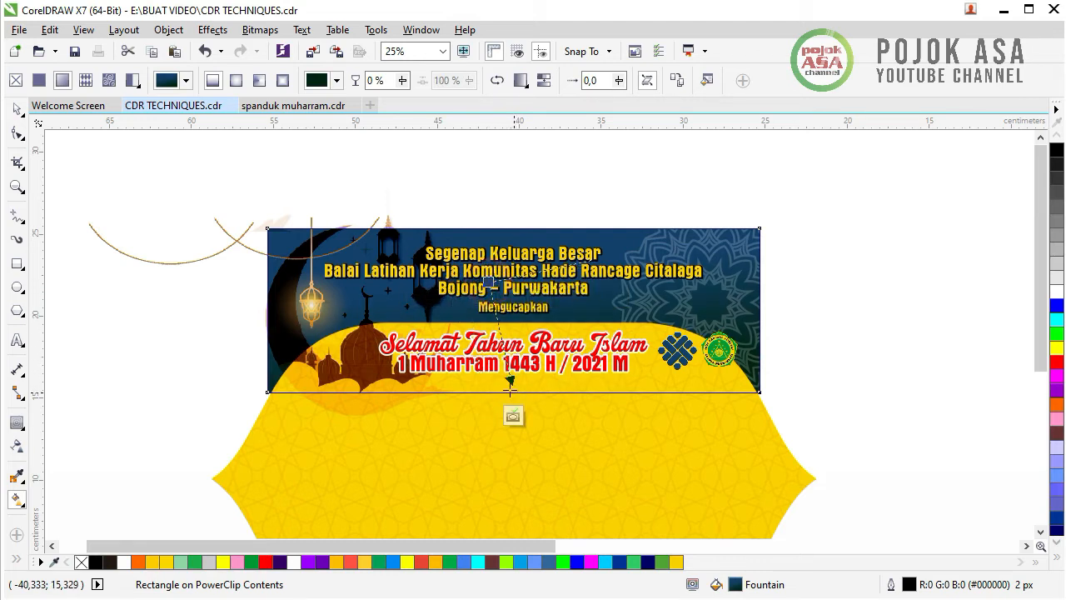
{"action": "left_click_drag", "start_coordinate": [521, 298], "coordinate": [531, 404]}
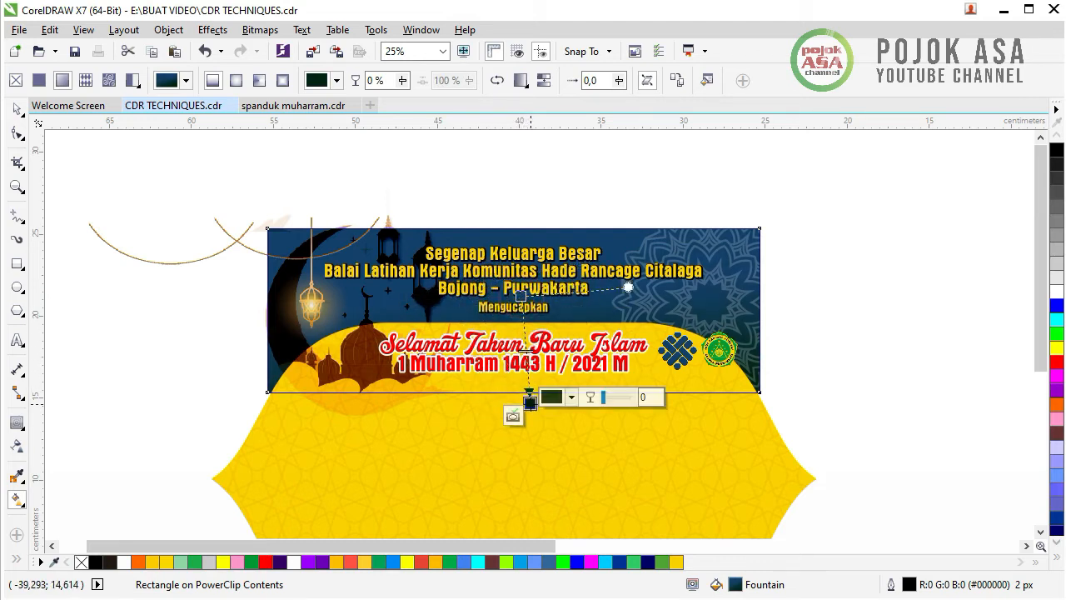
{"action": "left_click_drag", "start_coordinate": [490, 305], "coordinate": [507, 429]}
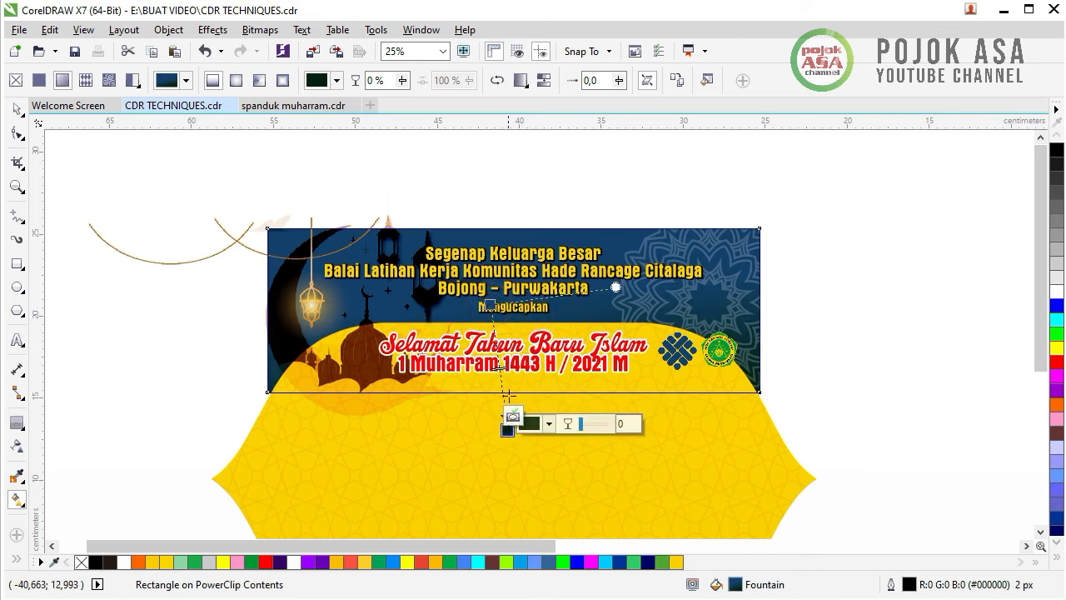
{"action": "left_click", "coordinate": [17, 108]}
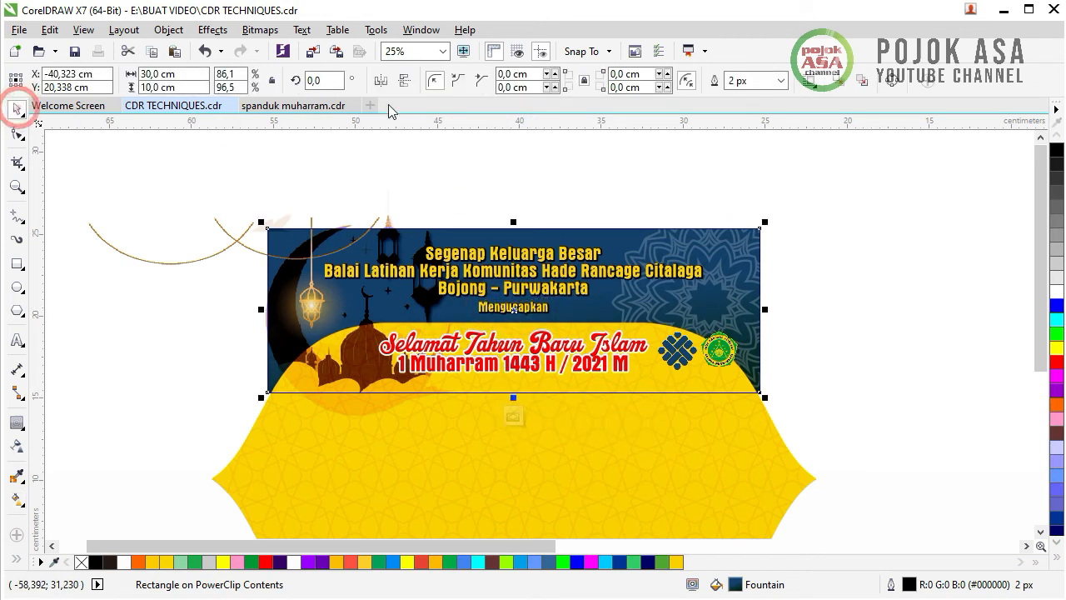
{"action": "left_click", "coordinate": [869, 374]}
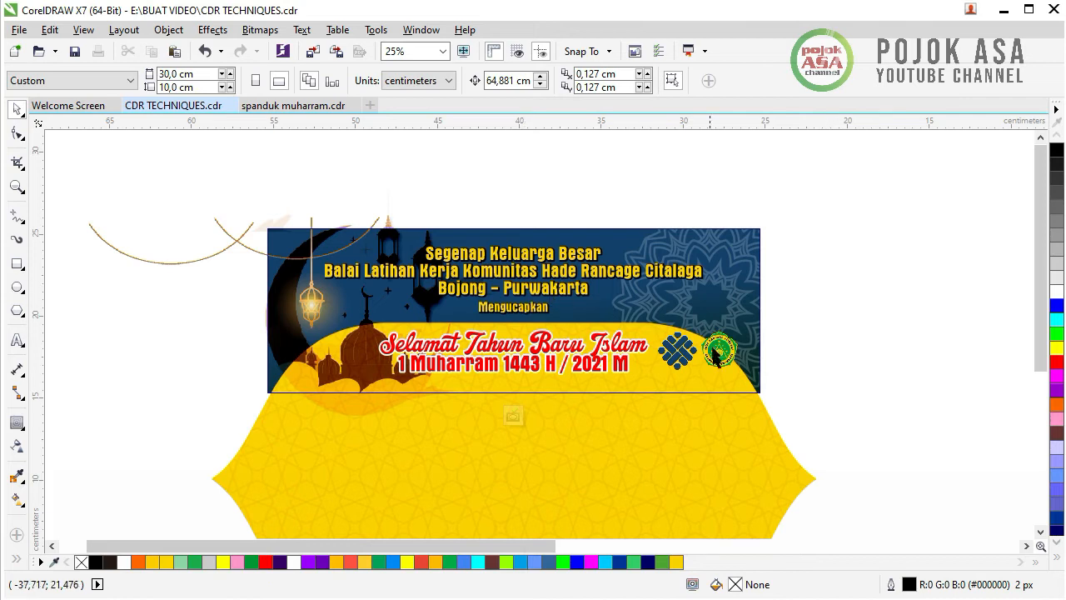
{"action": "left_click", "coordinate": [850, 375]}
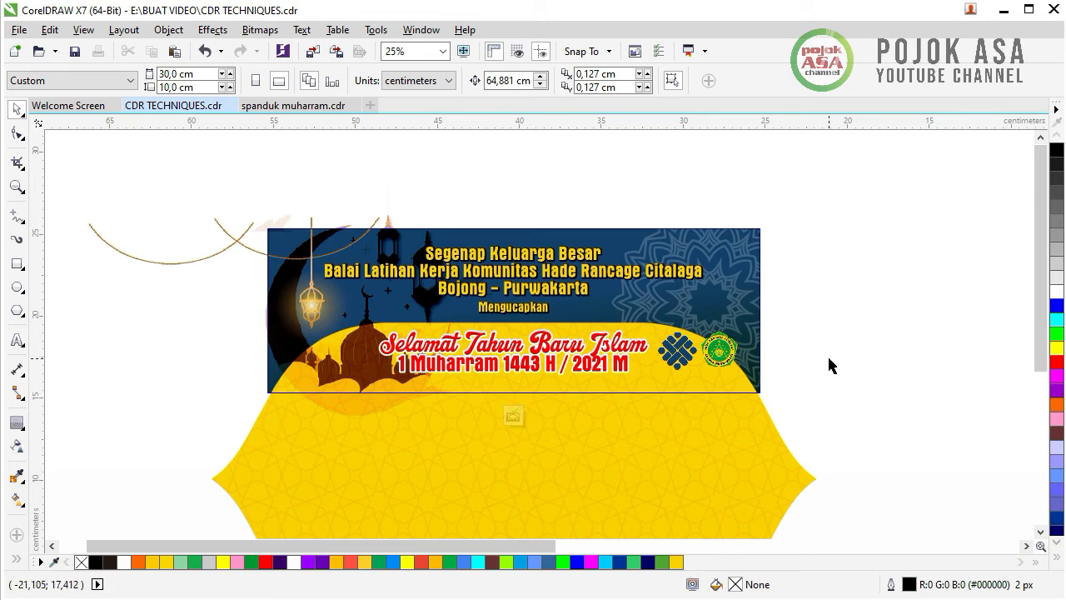
- Finish editing the blue banner's PowerClip contents so the artwork is cropped to its rectangle again
{"action": "left_click", "coordinate": [517, 424]}
{"action": "left_click", "coordinate": [864, 424]}
{"action": "scroll", "coordinate": [409, 286], "scroll_direction": "up", "scroll_amount": 1}
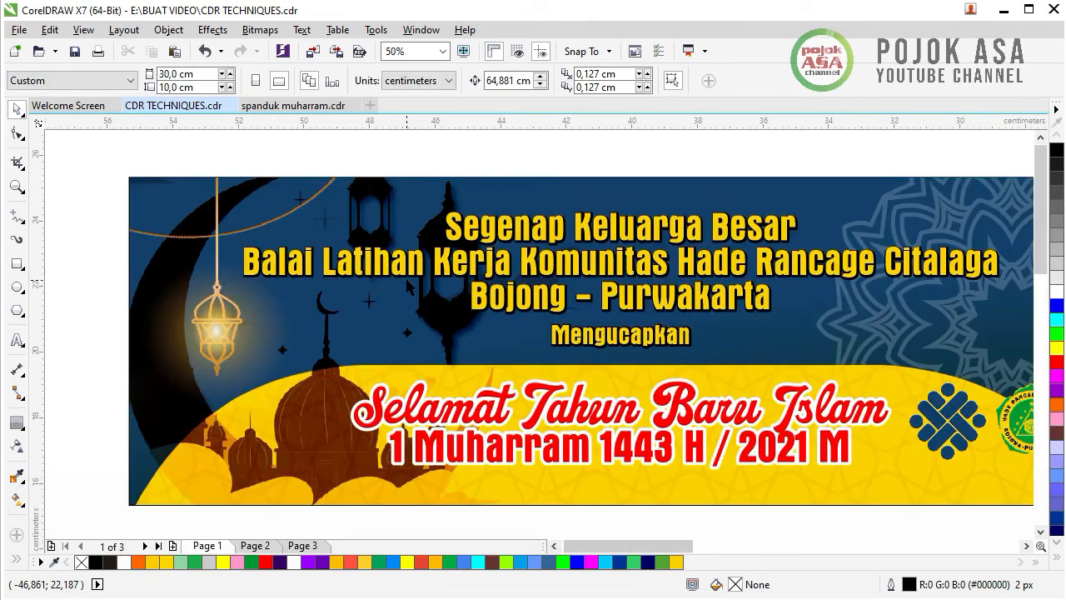
- Move the blue banner straight down to just above the green banner, leaving a small gap, and deselect it
{"action": "scroll", "coordinate": [313, 284], "scroll_direction": "down", "scroll_amount": 2}
{"action": "left_click", "coordinate": [342, 296]}
{"action": "left_click_drag", "start_coordinate": [376, 283], "coordinate": [379, 379]}
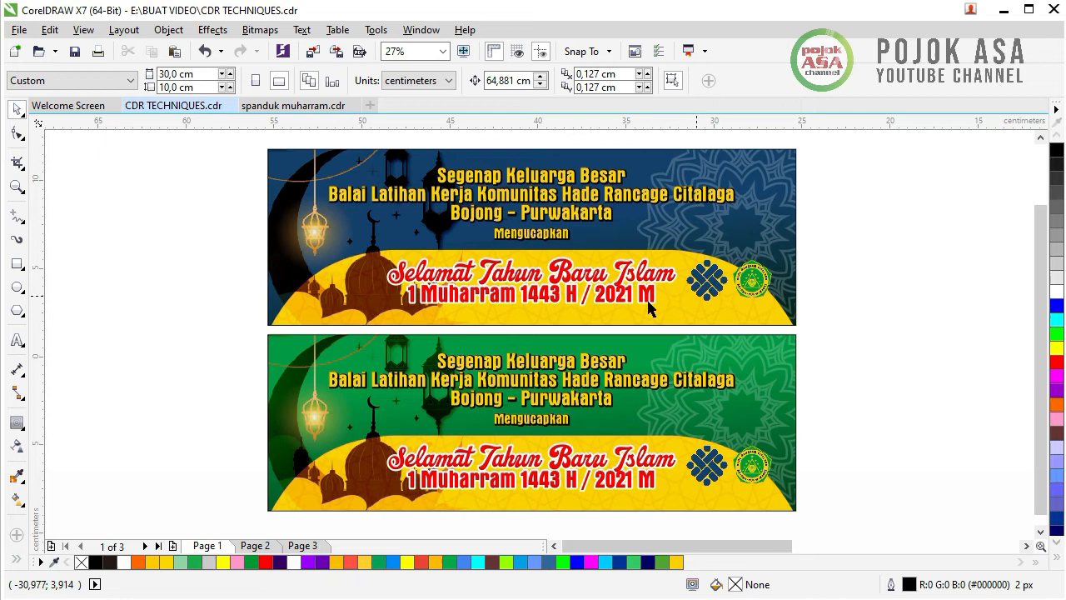
{"action": "left_click", "coordinate": [498, 196]}
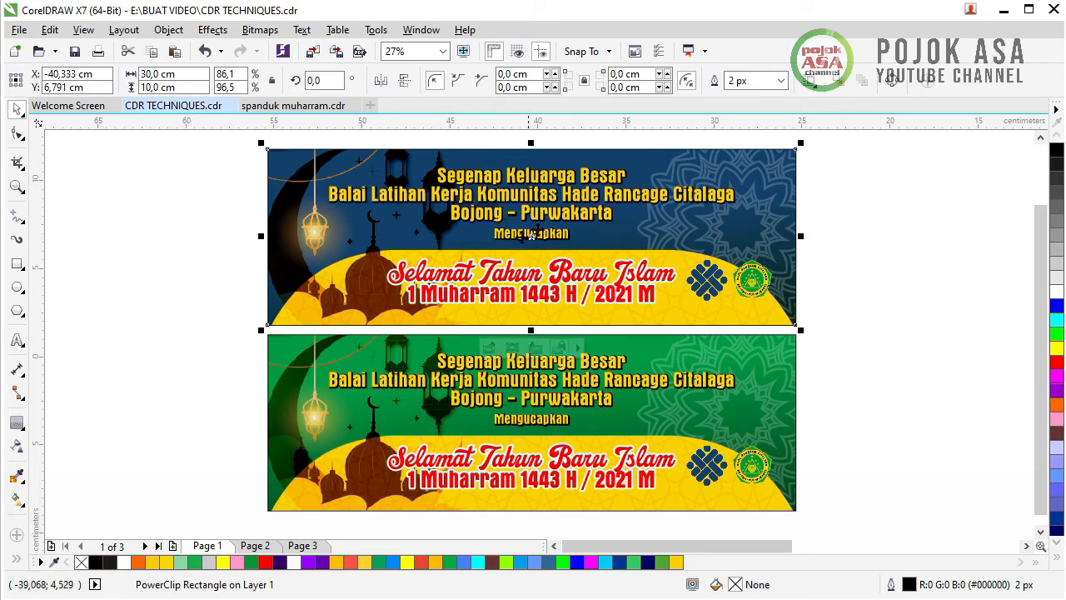
{"action": "left_click", "coordinate": [905, 372]}
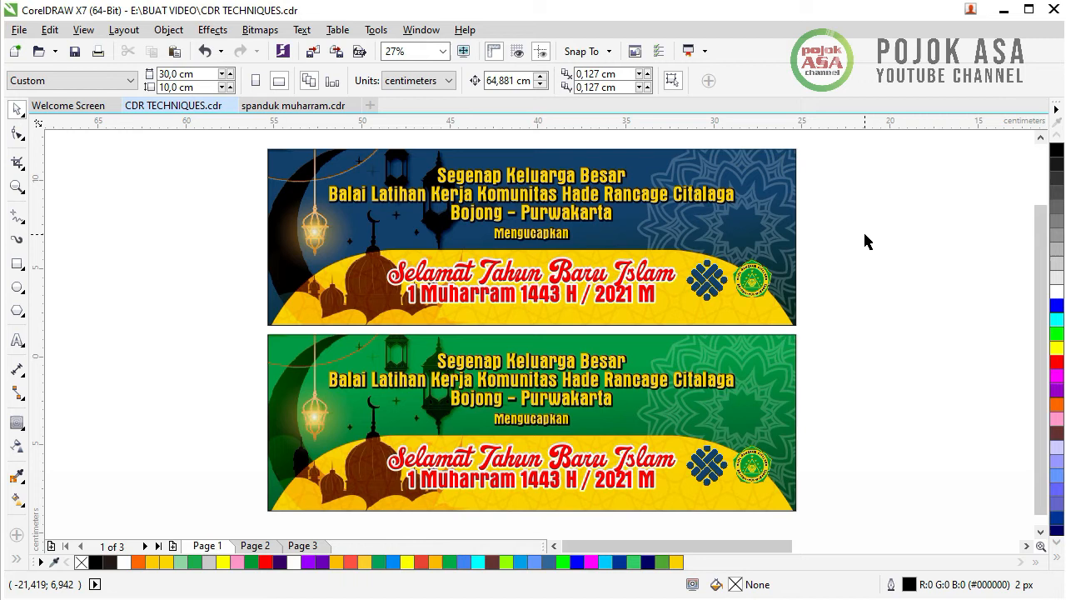
- Delete the blue banner, keeping only the green one
{"action": "left_click", "coordinate": [491, 195]}
{"action": "left_click", "coordinate": [911, 268]}
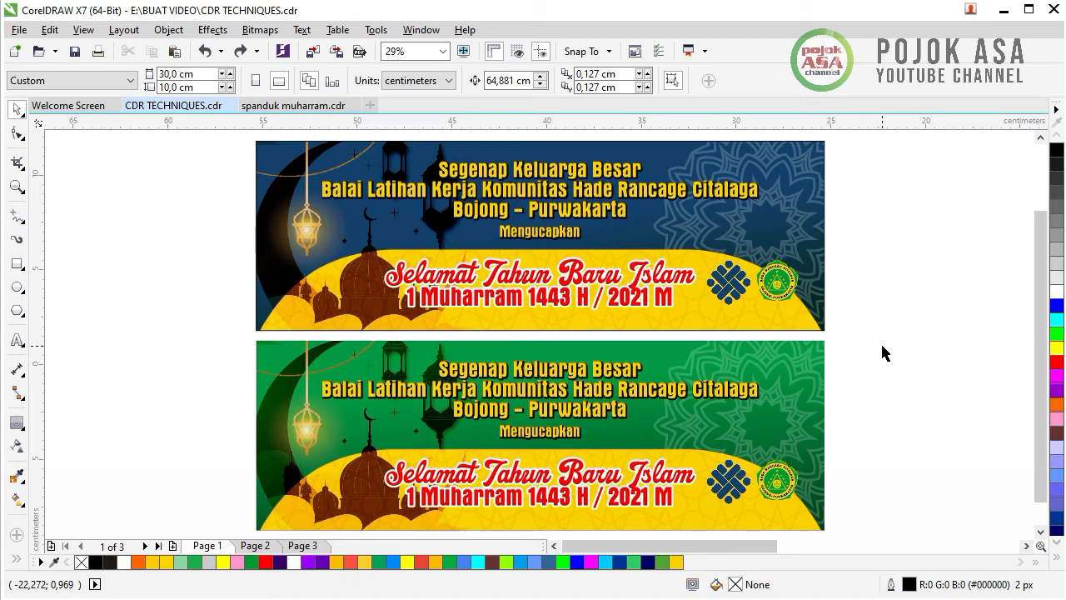
{"action": "scroll", "coordinate": [518, 304], "scroll_direction": "down", "scroll_amount": 1}
{"action": "left_click", "coordinate": [406, 219]}
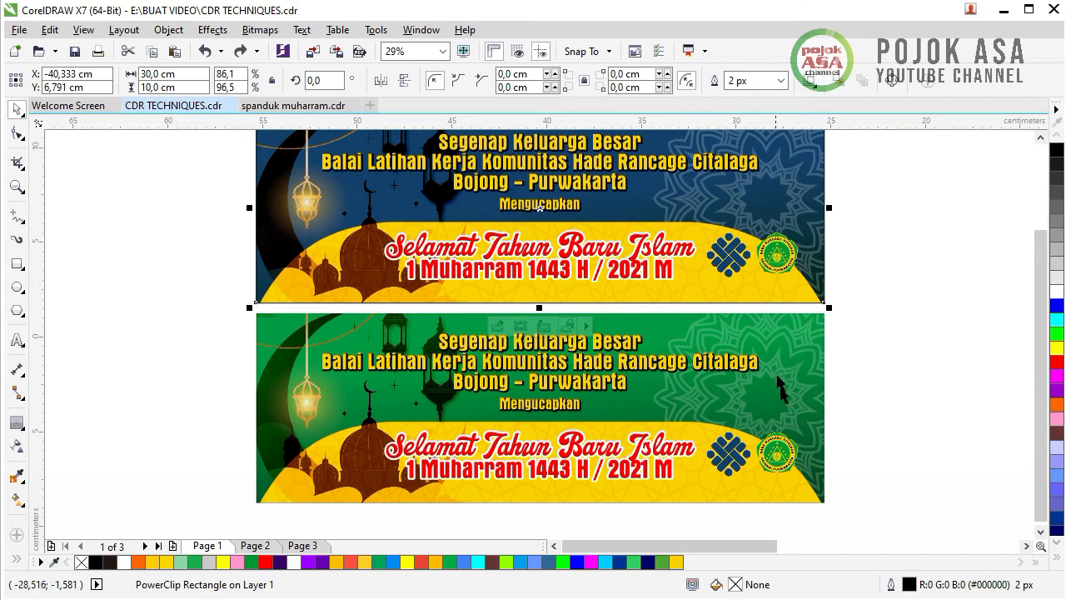
{"action": "key", "text": "Delete"}
- Centre the green banner on the 30 × 10 cm page and fit it in view
{"action": "left_click", "coordinate": [625, 374]}
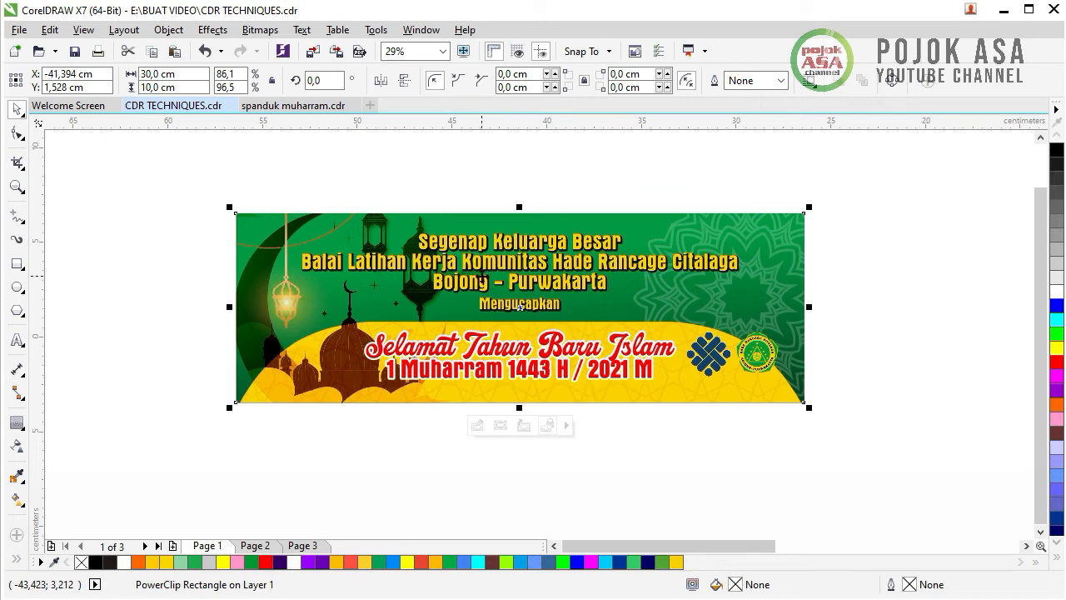
{"action": "scroll", "coordinate": [519, 306], "scroll_direction": "down", "scroll_amount": 3}
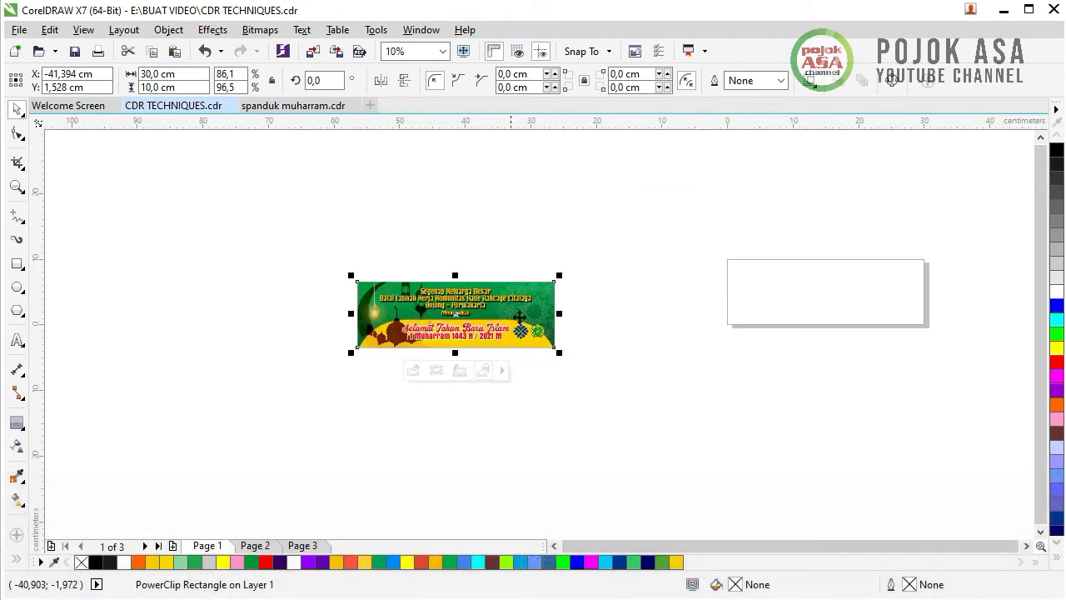
{"action": "key", "text": "p"}
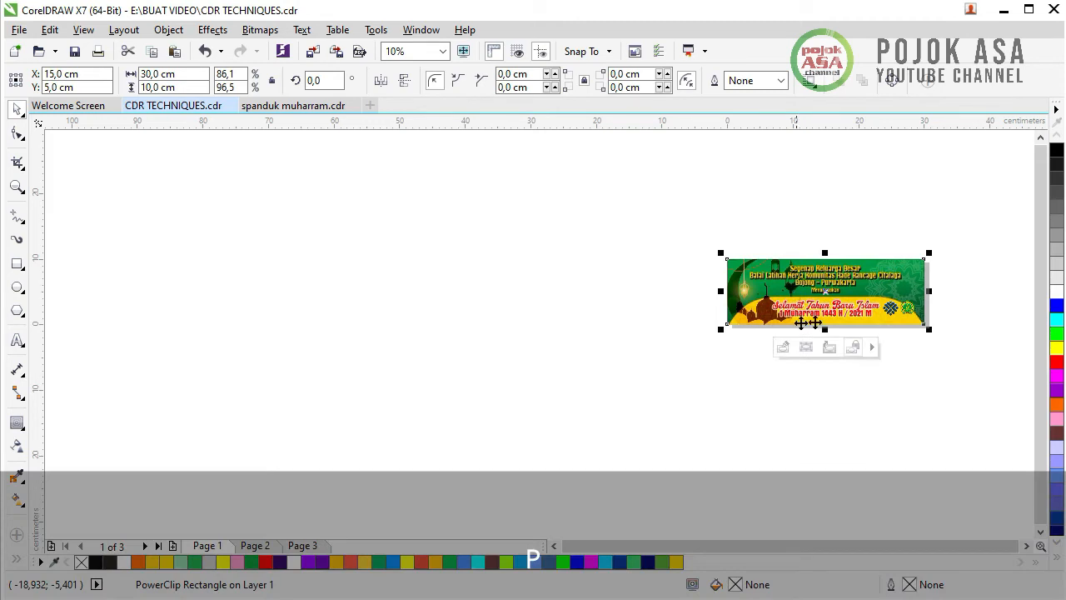
{"action": "left_click", "coordinate": [926, 361]}
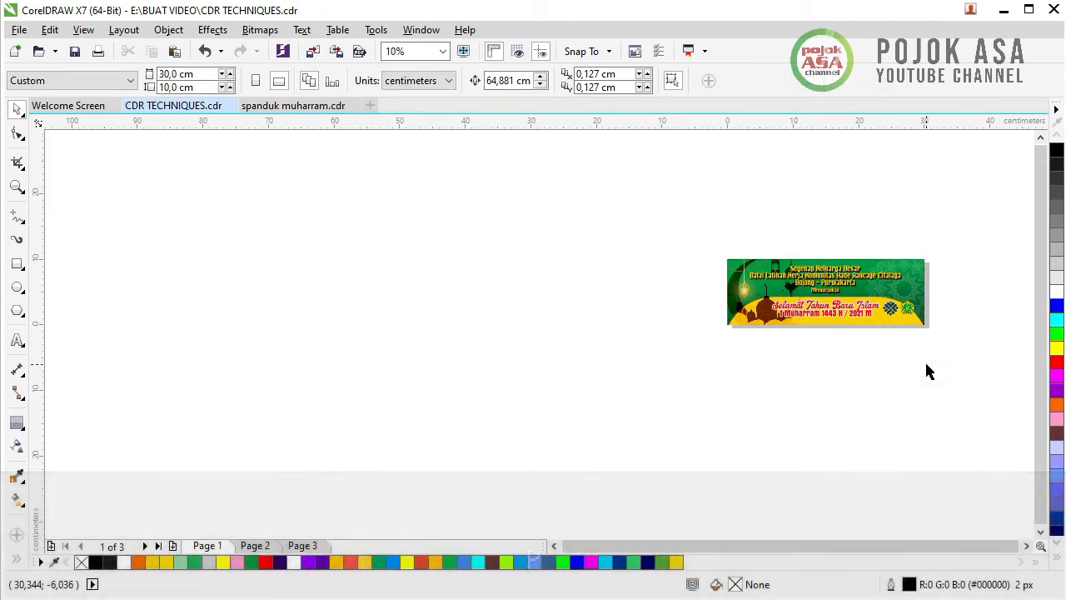
{"action": "key", "text": "F4"}
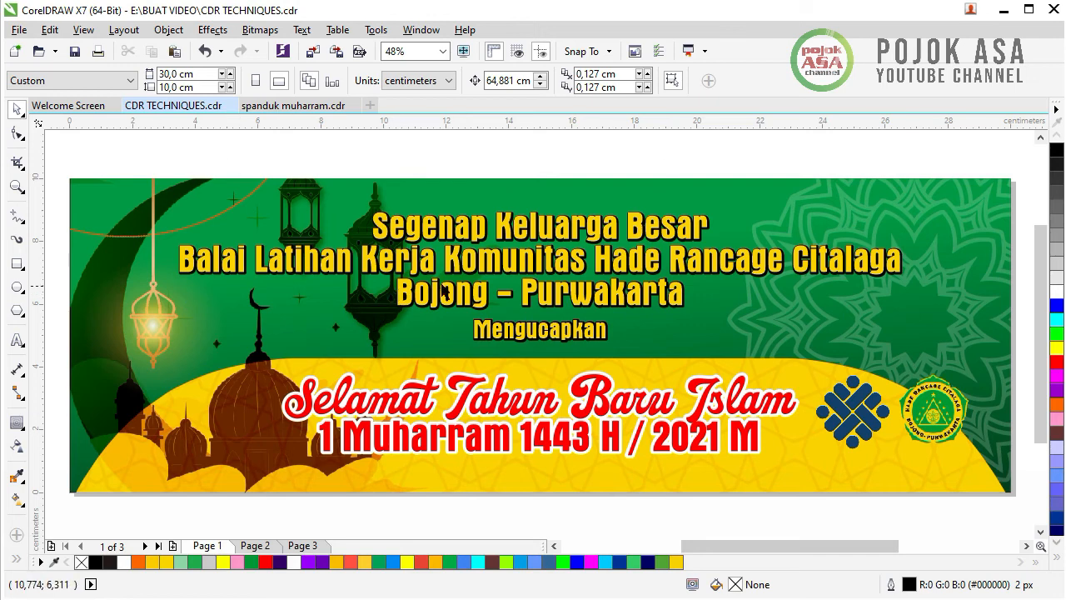
- Start exporting only the selected green banner to the Desktop as a JPG named "spanduk muharram_3x1"
{"action": "left_click", "coordinate": [446, 272]}
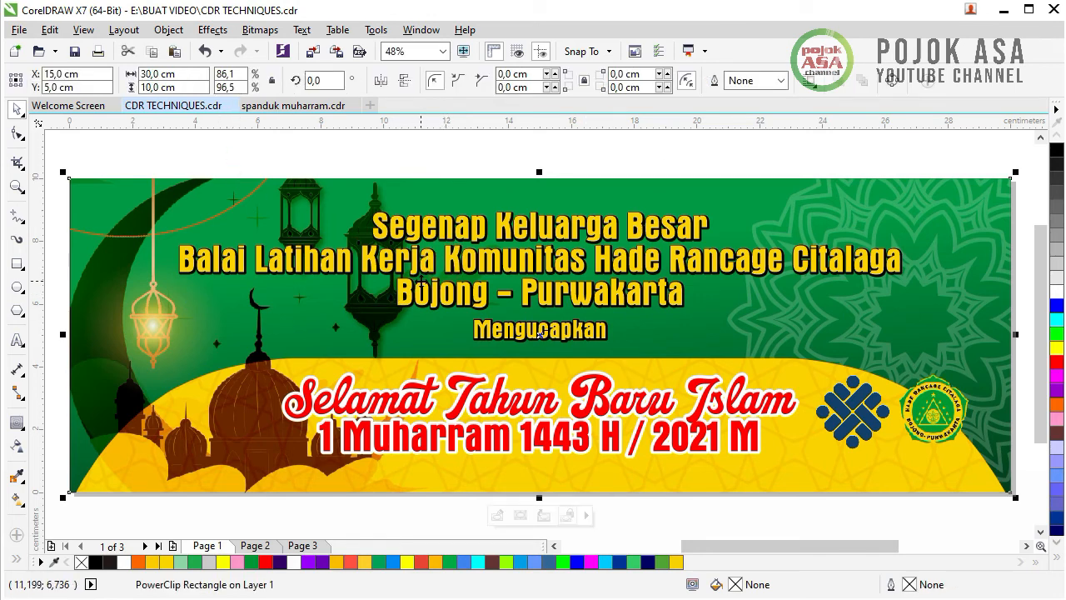
{"action": "key", "text": "ctrl+e"}
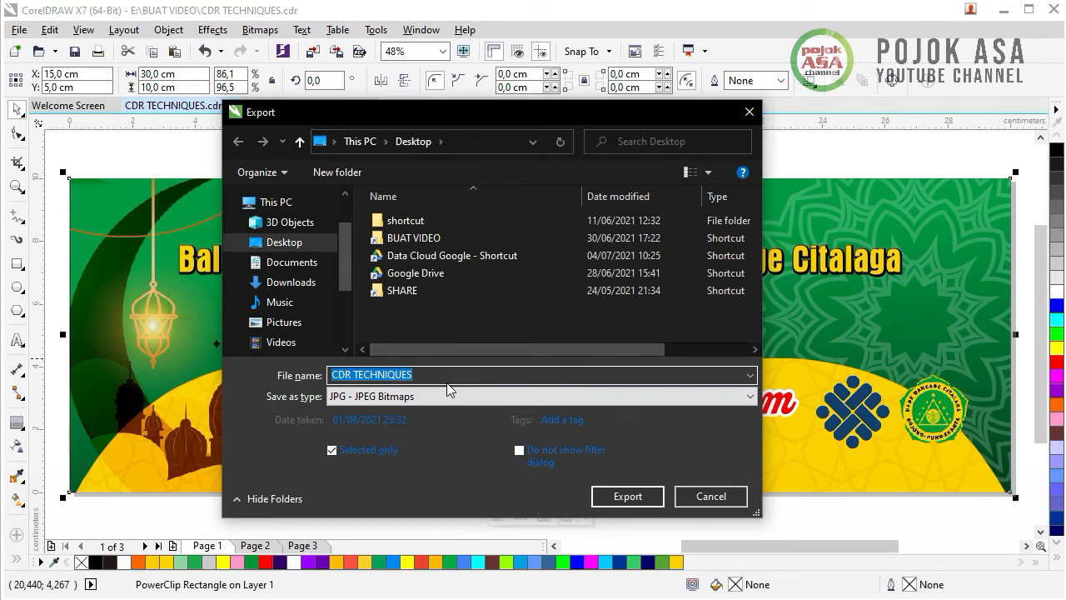
{"action": "key", "text": "Caps_Lock"}
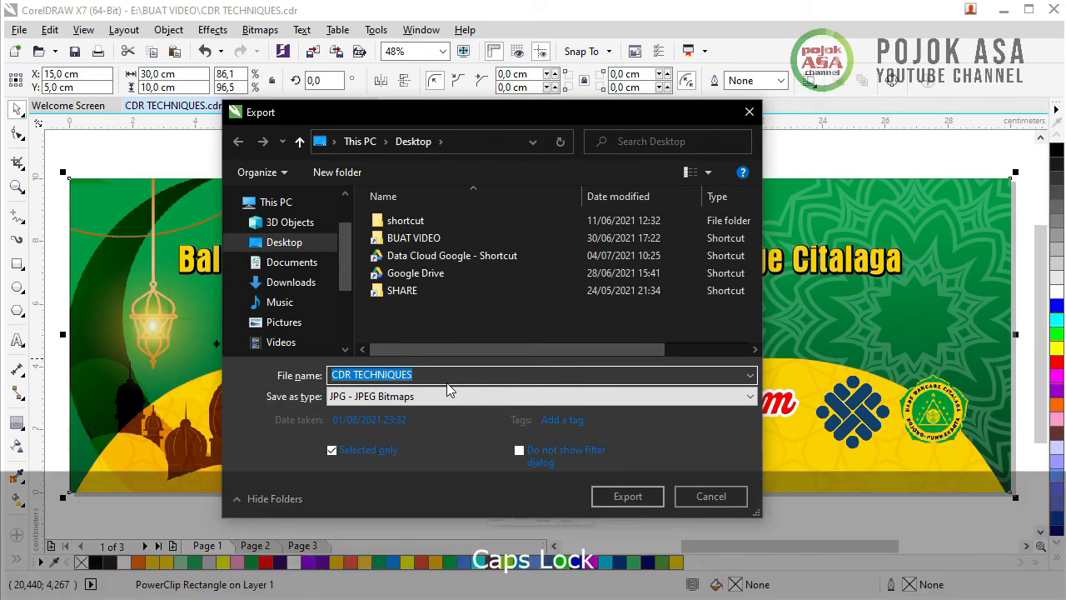
{"action": "type", "text": "spanduk muharram_3x1"}
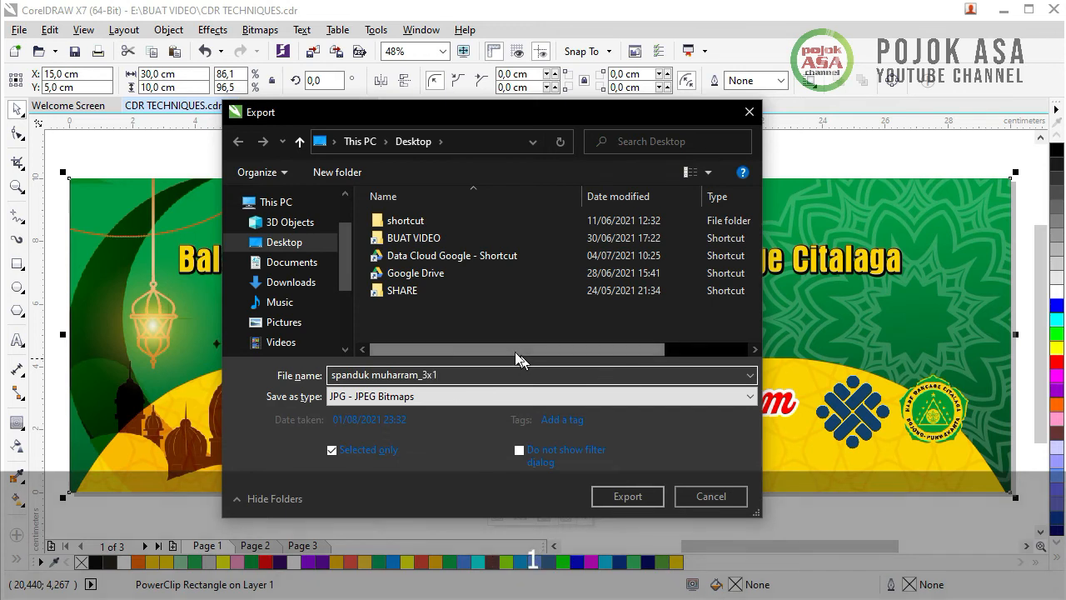
{"action": "left_click", "coordinate": [619, 505]}
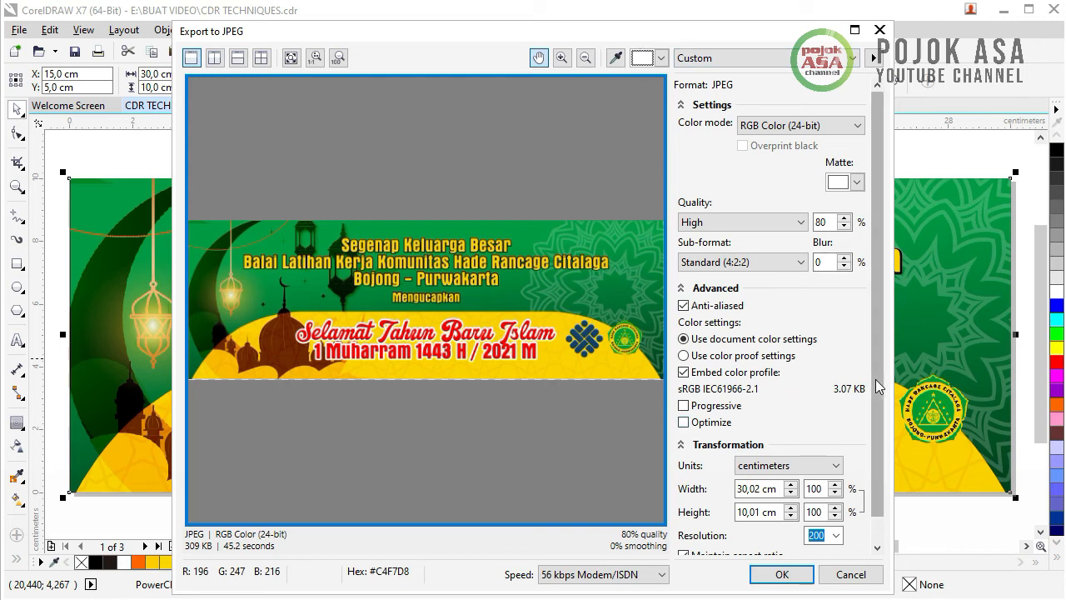
- Turn on optimization for the JPEG and scale the exported banner to 1000% in width and height
{"action": "left_click_drag", "start_coordinate": [875, 379], "coordinate": [884, 460]}
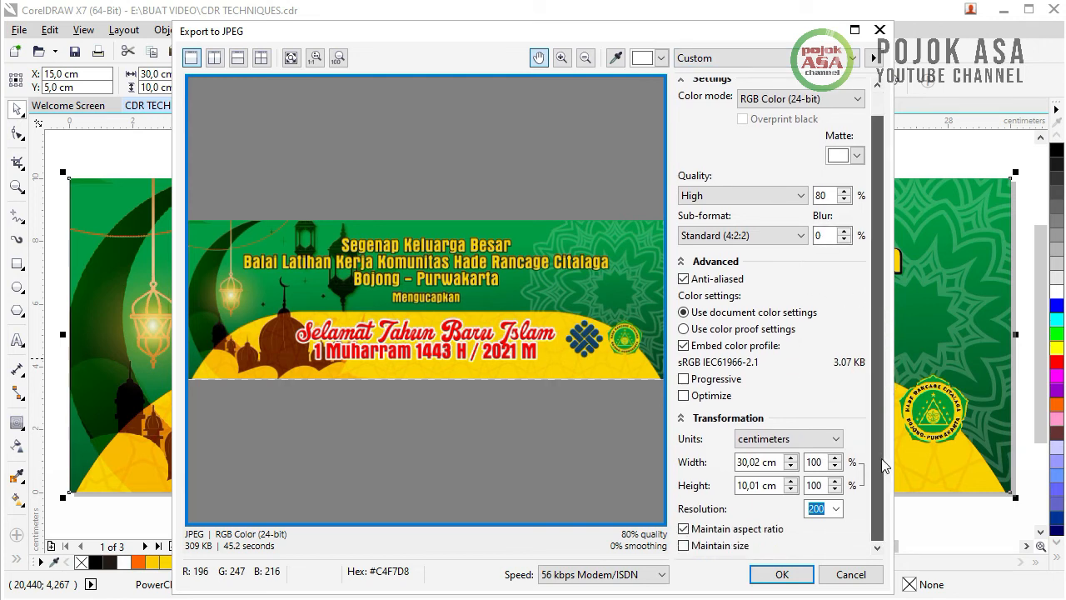
{"action": "left_click", "coordinate": [745, 468]}
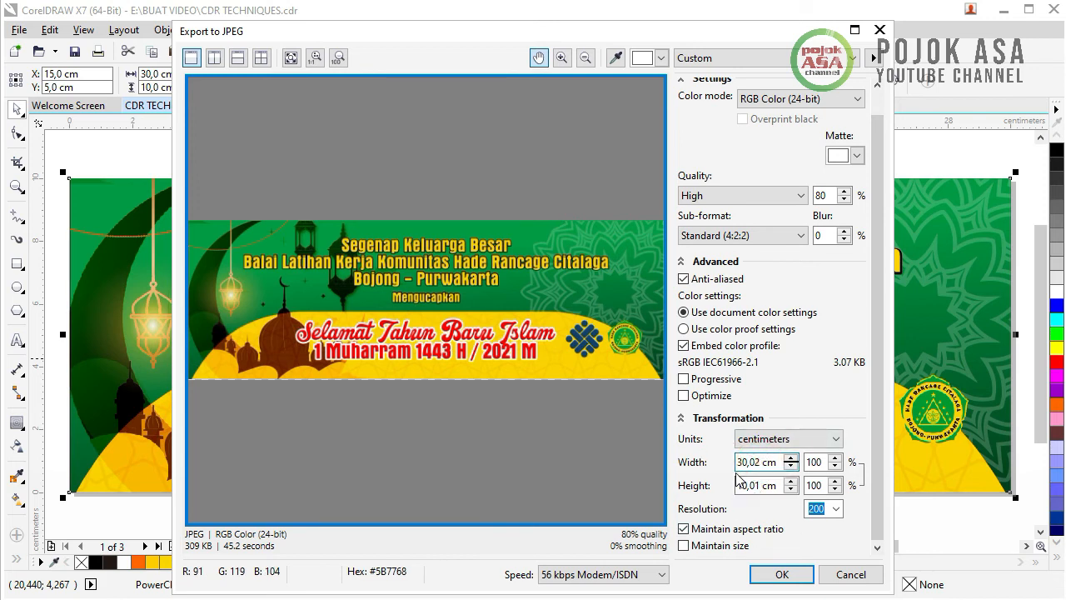
{"action": "left_click", "coordinate": [760, 485]}
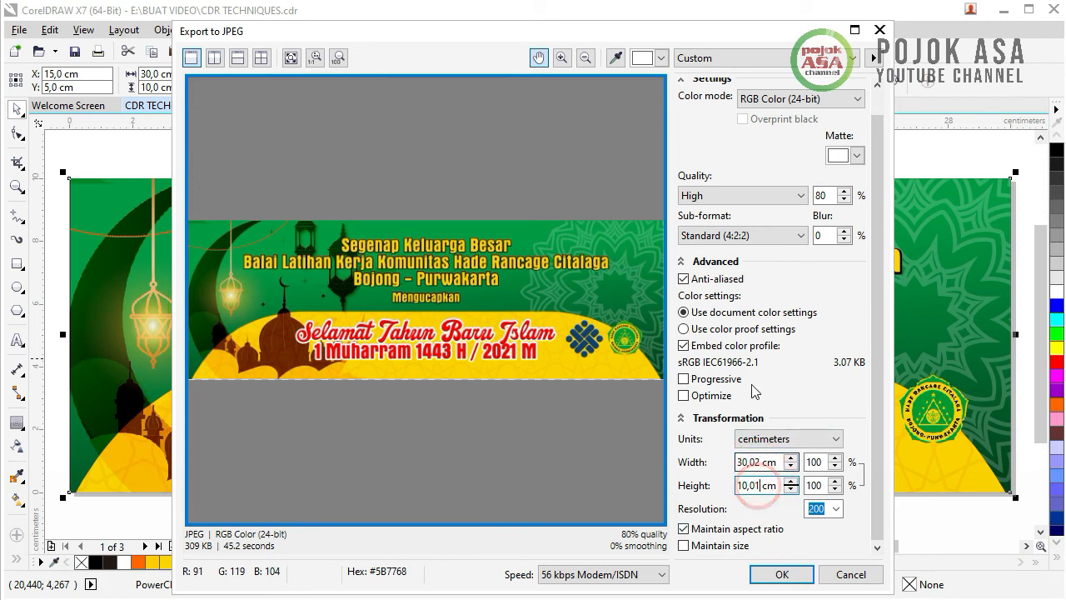
{"action": "left_click", "coordinate": [771, 463]}
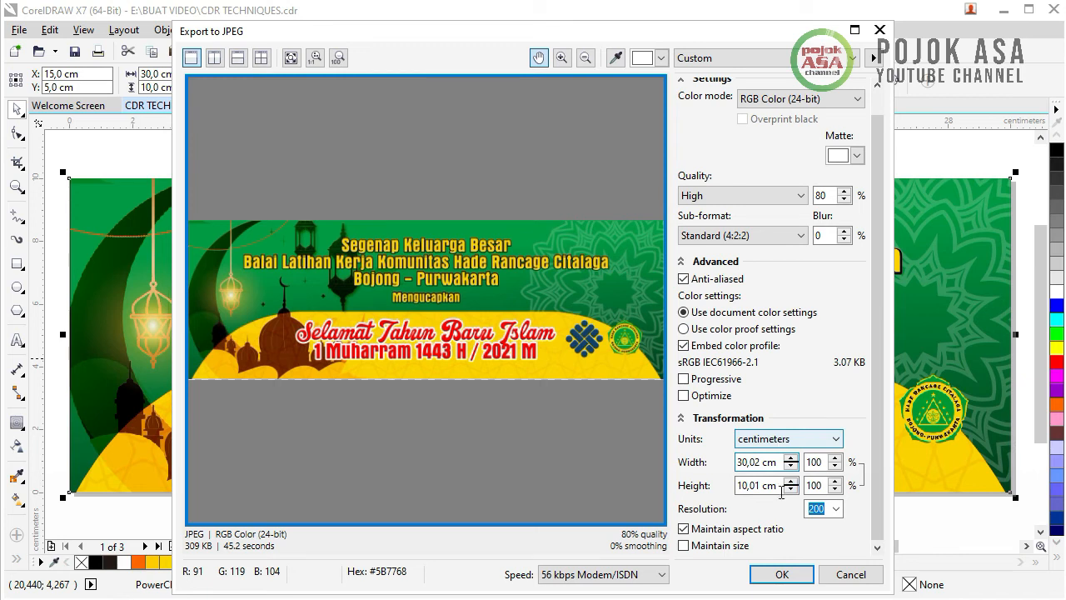
{"action": "double_click", "coordinate": [735, 463]}
{"action": "left_click", "coordinate": [823, 463]}
{"action": "type", "text": "0"}
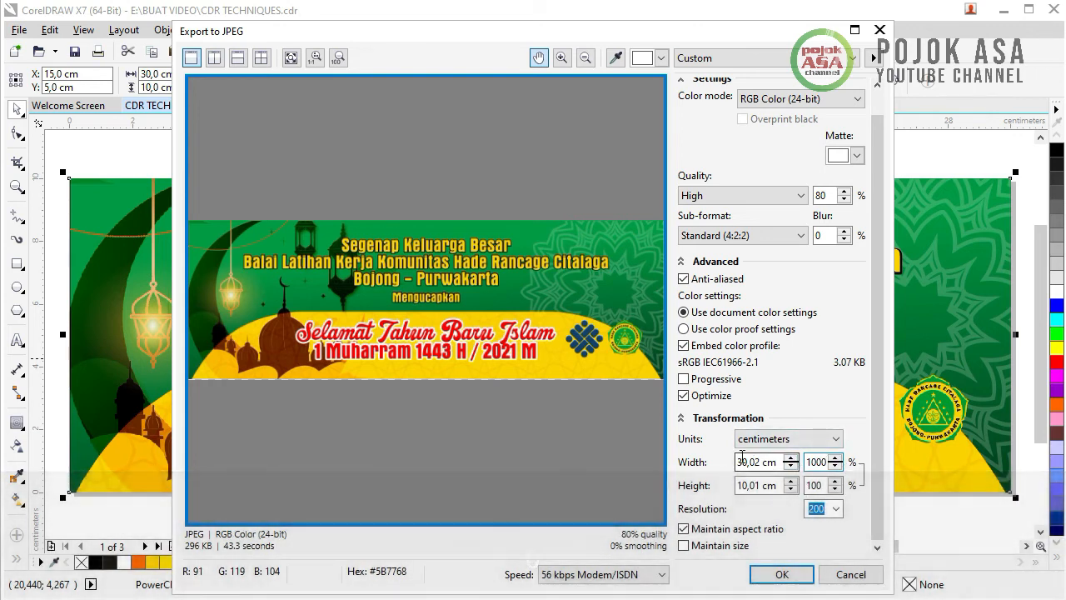
{"action": "left_click", "coordinate": [823, 485]}
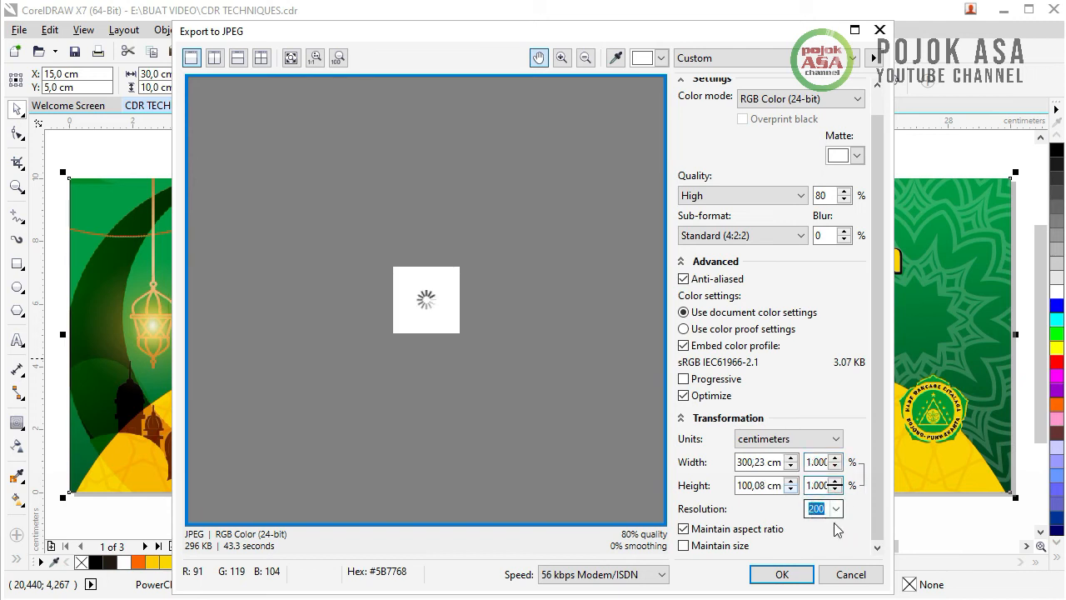
- Set the export resolution to 150 and round the dimensions to 300 cm wide and 100 cm high
{"action": "left_click", "coordinate": [834, 509]}
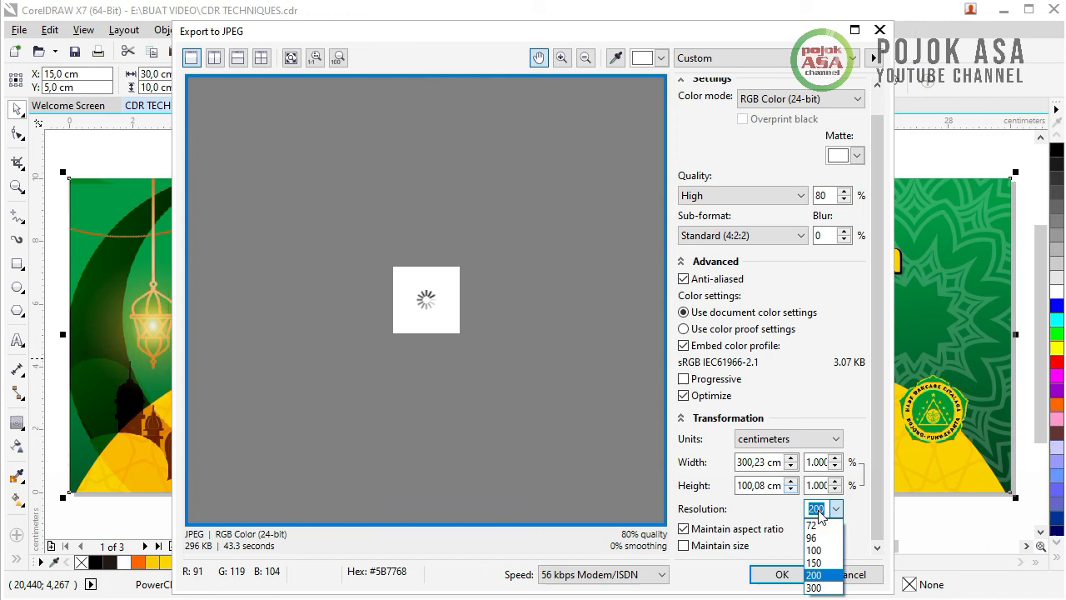
{"action": "left_click", "coordinate": [818, 562]}
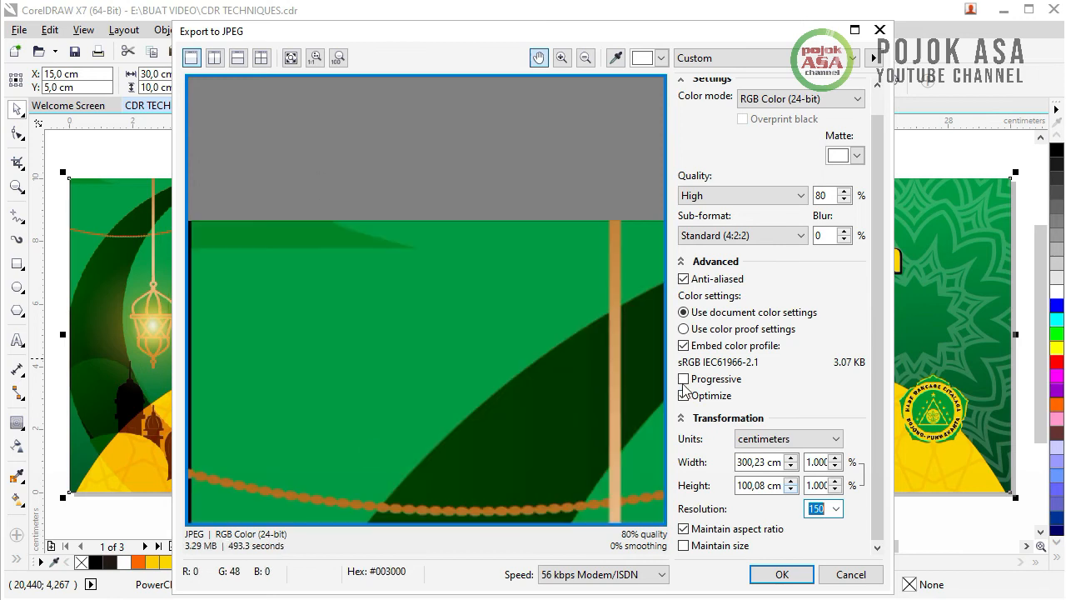
{"action": "left_click", "coordinate": [764, 463]}
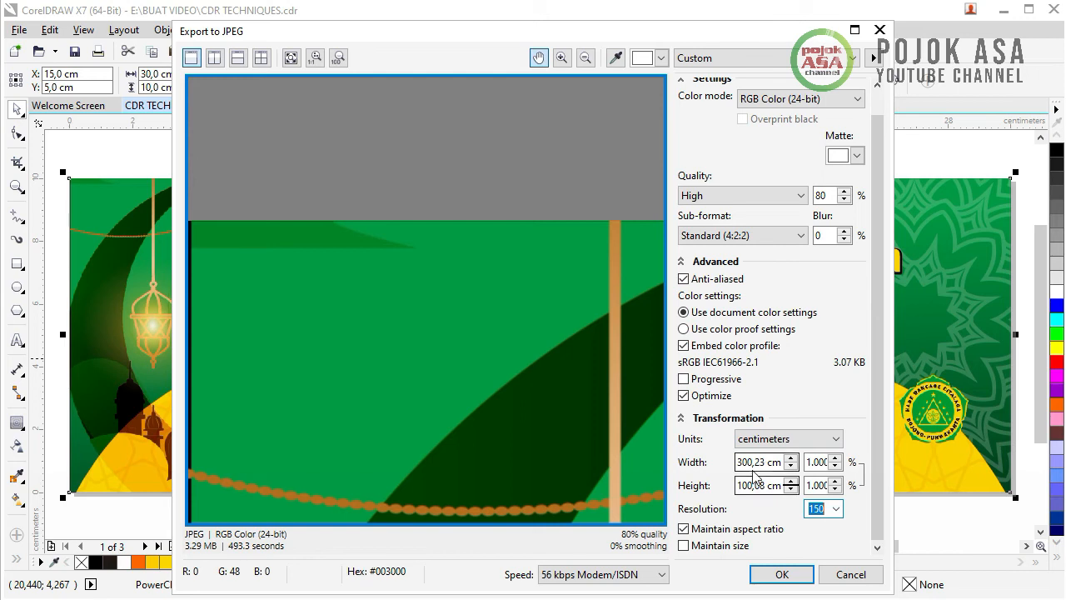
{"action": "left_click_drag", "start_coordinate": [768, 464], "coordinate": [751, 467]}
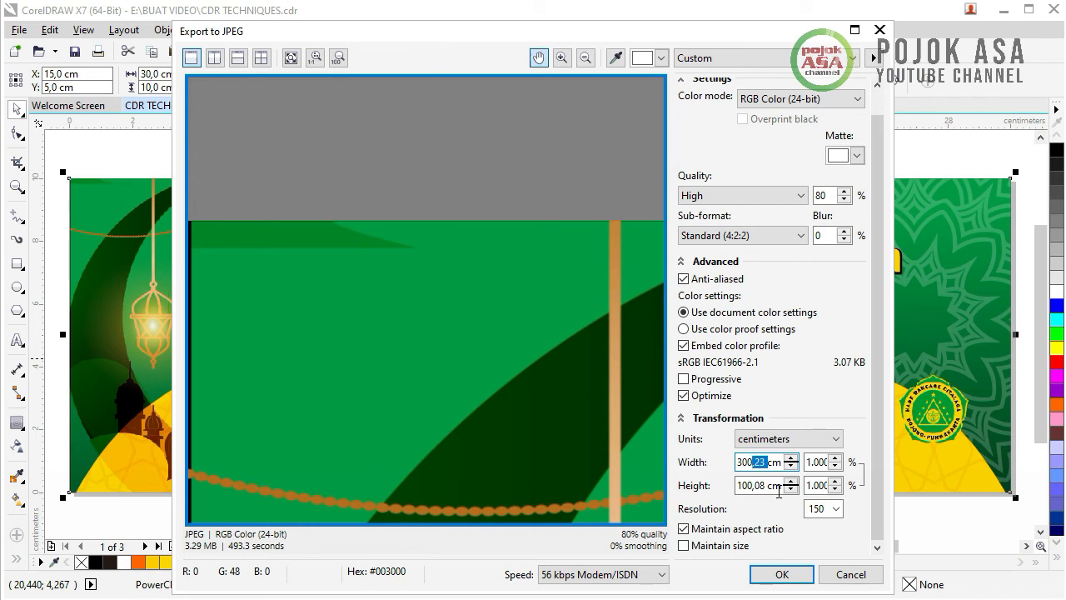
{"action": "key", "text": "Delete"}
{"action": "left_click", "coordinate": [766, 484]}
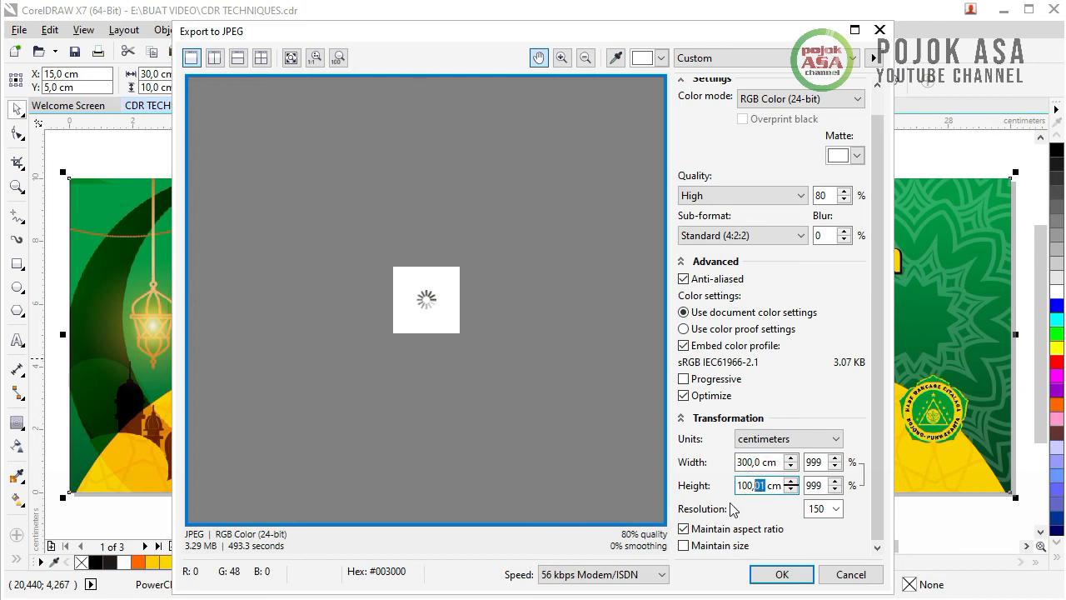
{"action": "key", "text": "BackSpace"}
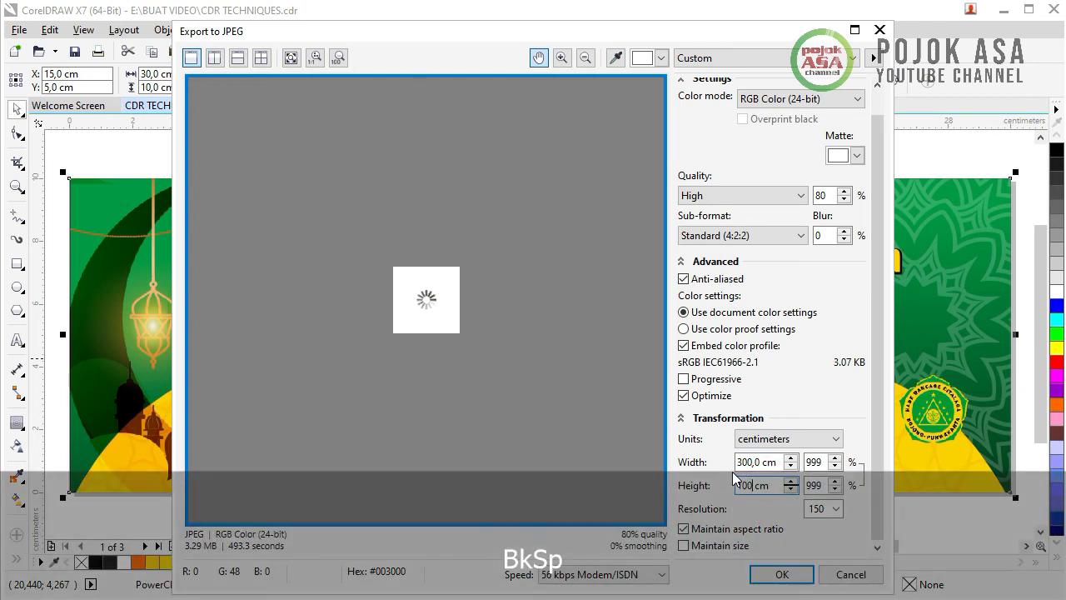
{"action": "left_click", "coordinate": [815, 486]}
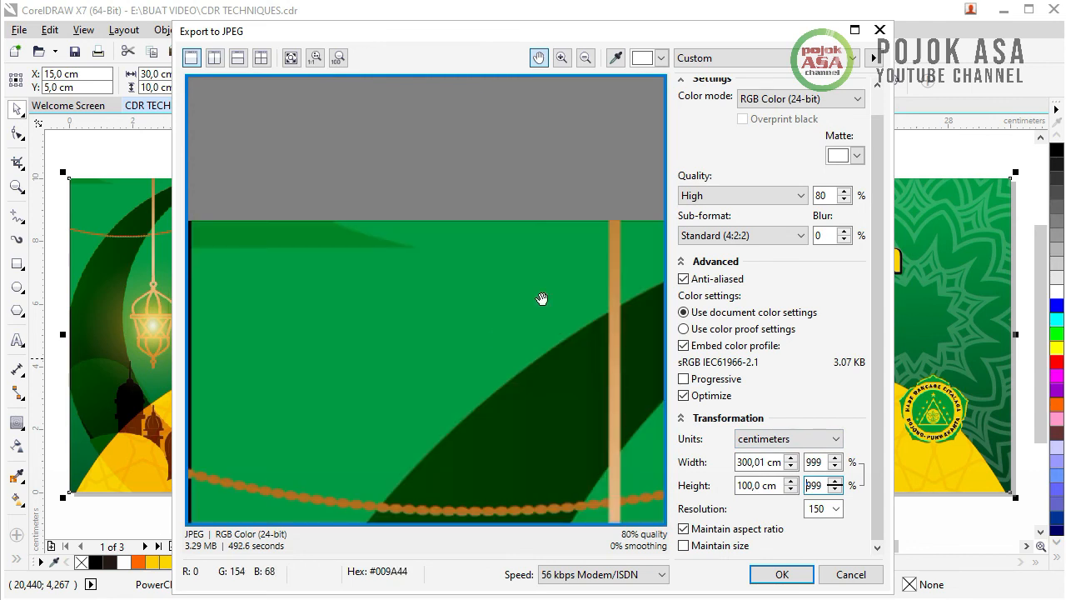
- Check the lettering and the whole banner in the export preview, and complete the JPEG export
{"action": "scroll", "coordinate": [442, 376], "scroll_direction": "down", "scroll_amount": 6}
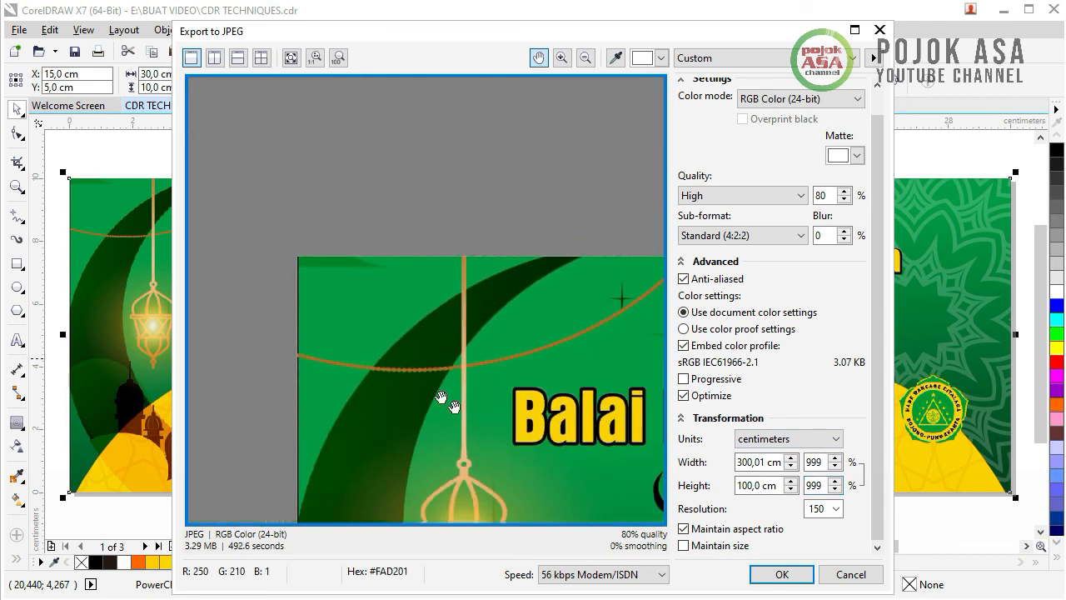
{"action": "left_click_drag", "start_coordinate": [571, 448], "coordinate": [470, 369]}
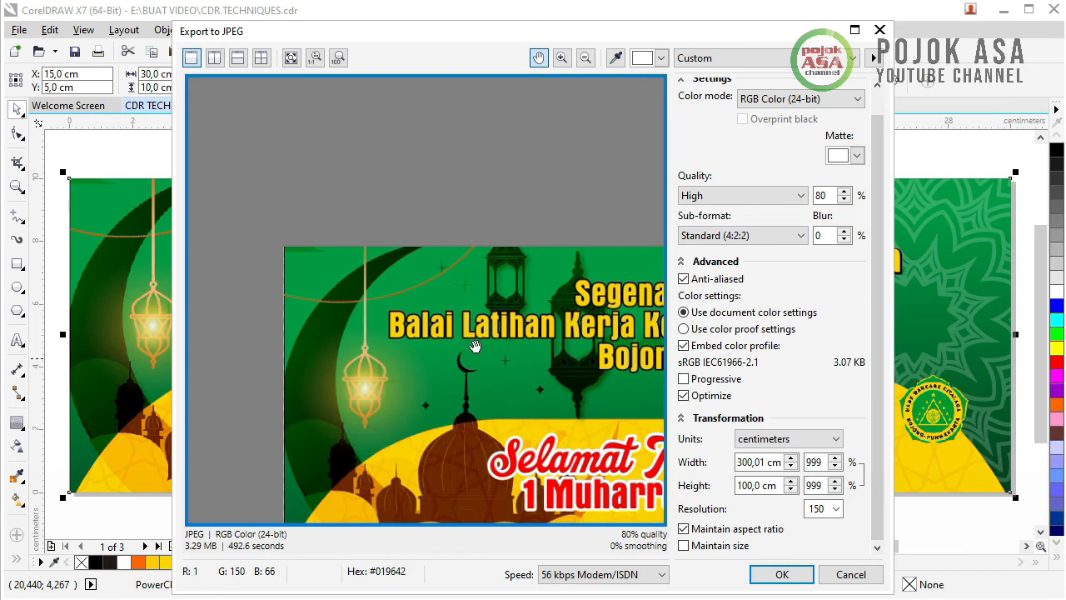
{"action": "scroll", "coordinate": [474, 342], "scroll_direction": "up", "scroll_amount": 1}
{"action": "scroll", "coordinate": [461, 316], "scroll_direction": "up", "scroll_amount": 4}
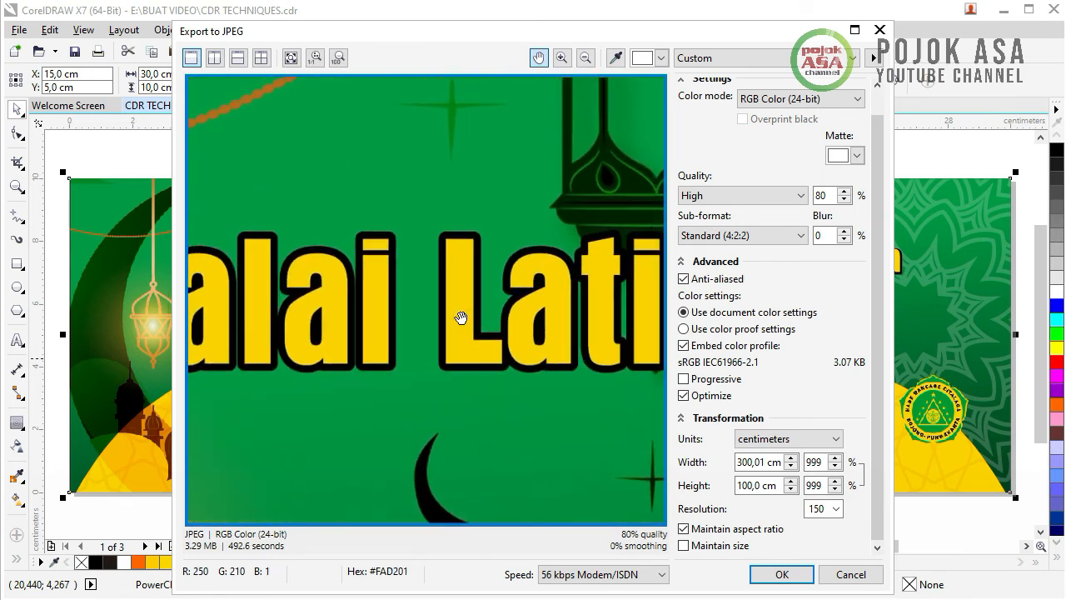
{"action": "scroll", "coordinate": [461, 316], "scroll_direction": "down", "scroll_amount": 5}
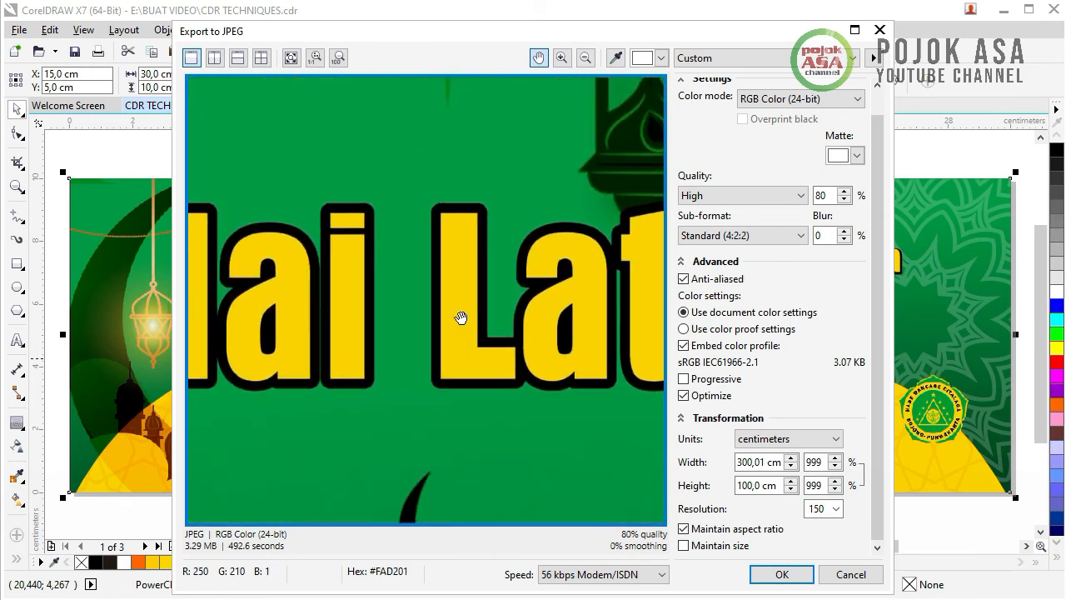
{"action": "scroll", "coordinate": [466, 329], "scroll_direction": "down", "scroll_amount": 5}
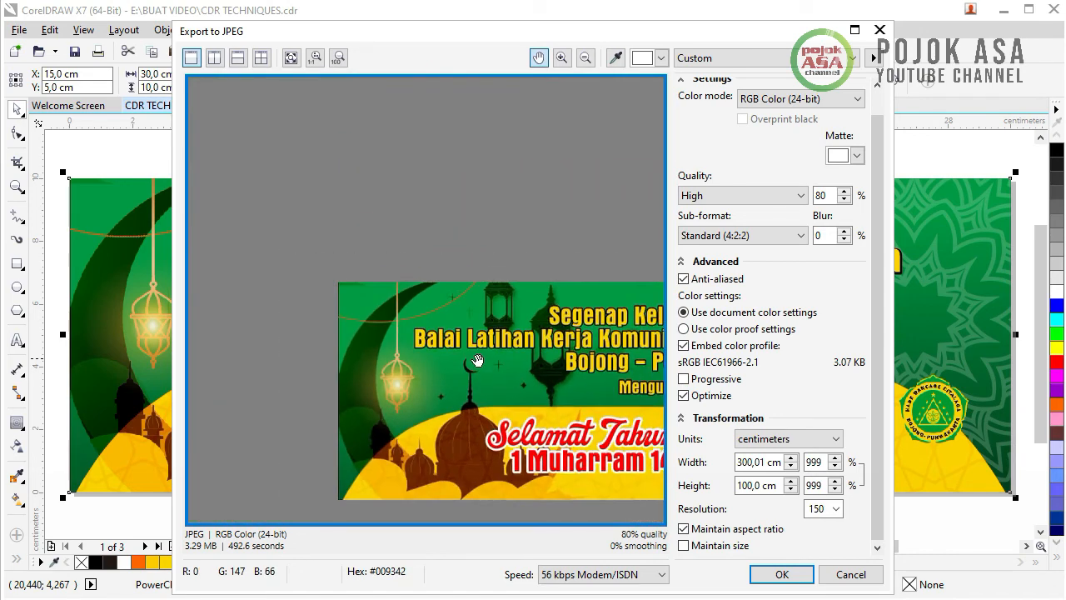
{"action": "left_click_drag", "start_coordinate": [415, 364], "coordinate": [405, 322]}
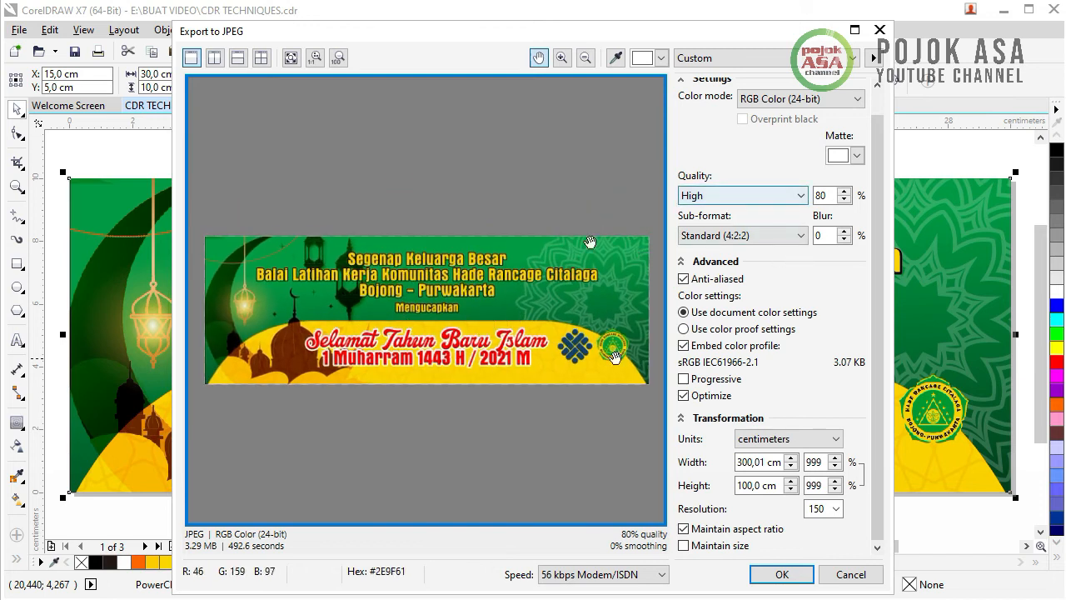
{"action": "left_click", "coordinate": [781, 575]}
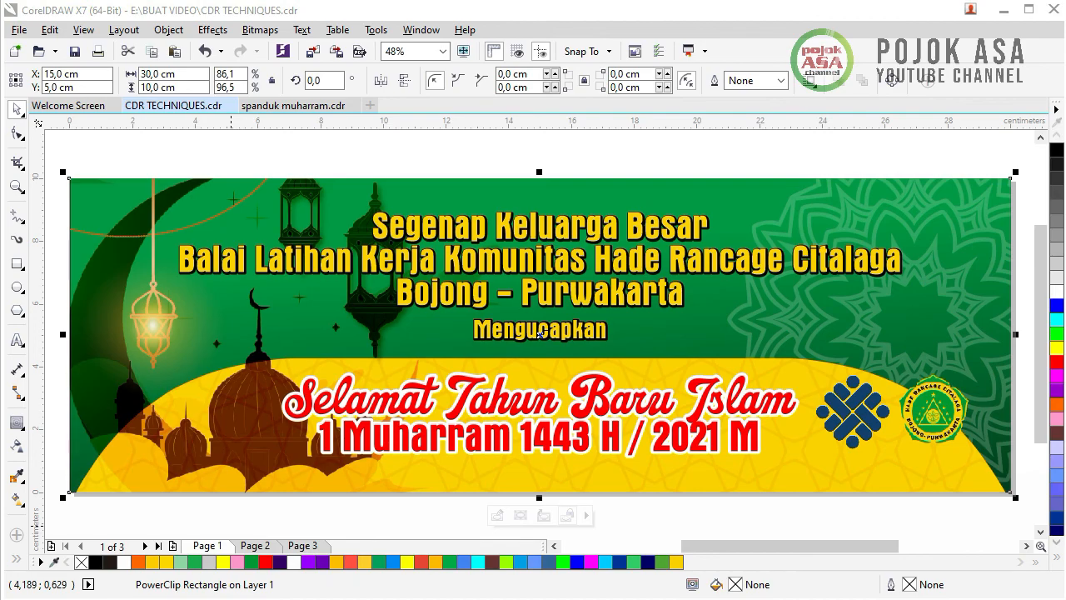
- Switch to File Explorer and select the exported "spanduk muharram_3x1" file on the Desktop
{"action": "key", "text": "alt+Tab"}
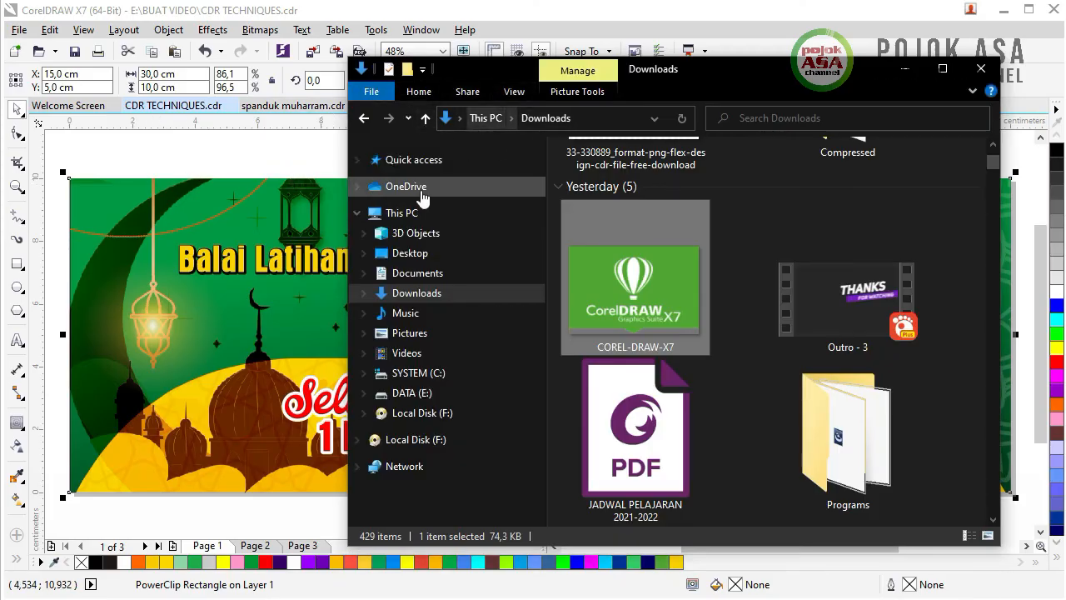
{"action": "left_click", "coordinate": [410, 254]}
{"action": "scroll", "coordinate": [879, 318], "scroll_direction": "down", "scroll_amount": 10}
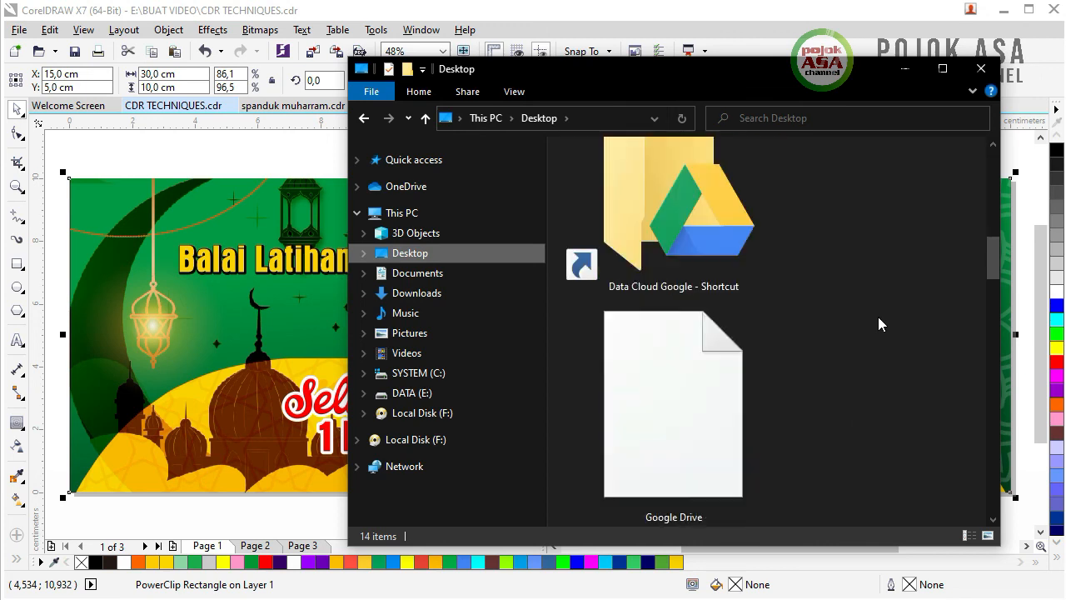
{"action": "scroll", "coordinate": [878, 316], "scroll_direction": "down", "scroll_amount": 3}
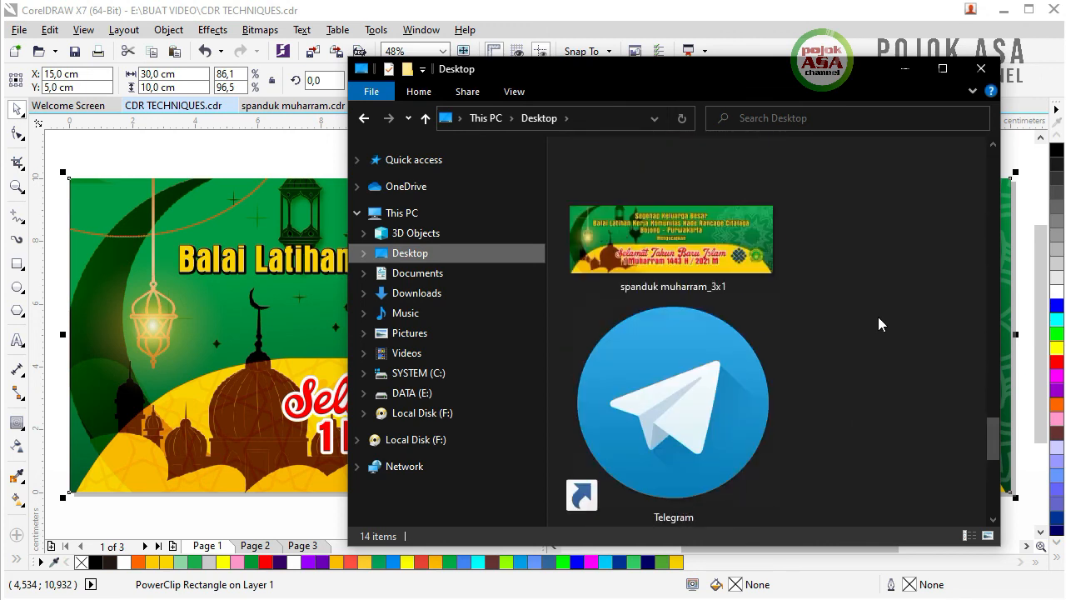
{"action": "left_click", "coordinate": [693, 278]}
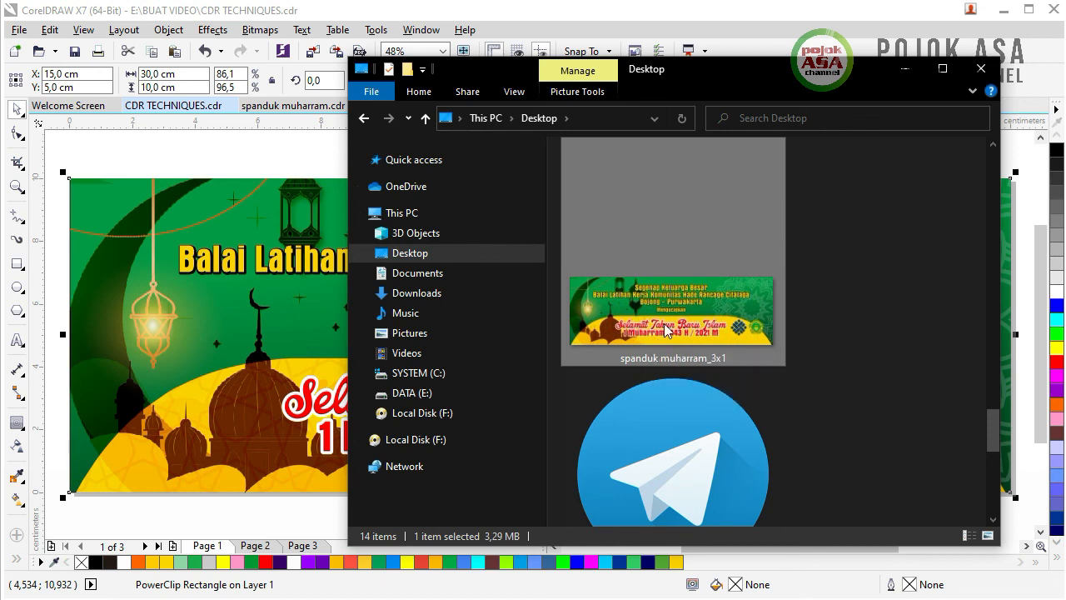
- Examine the file type, pixel dimensions and file size of the exported banner image
{"action": "mouse_move", "coordinate": [674, 333]}
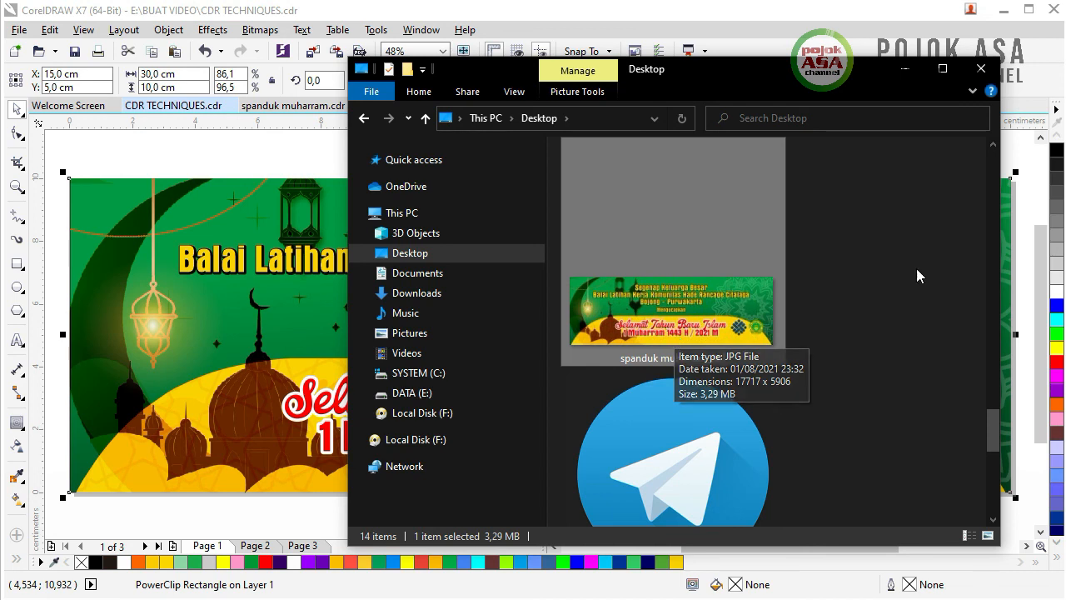
{"action": "key", "text": "ctrl"}
{"action": "left_click", "coordinate": [862, 325]}
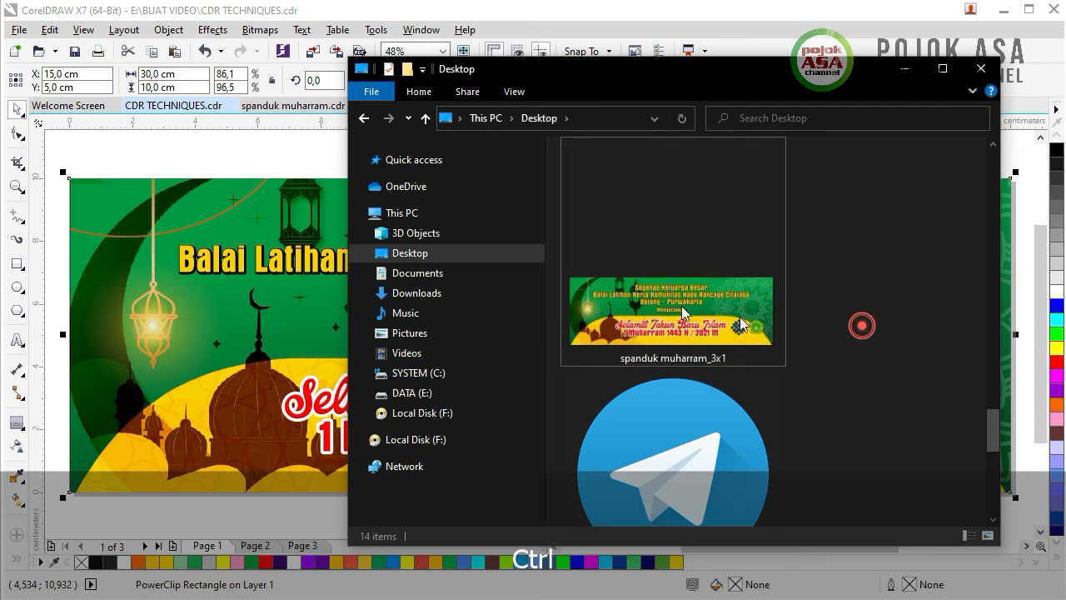
{"action": "left_click", "coordinate": [685, 311]}
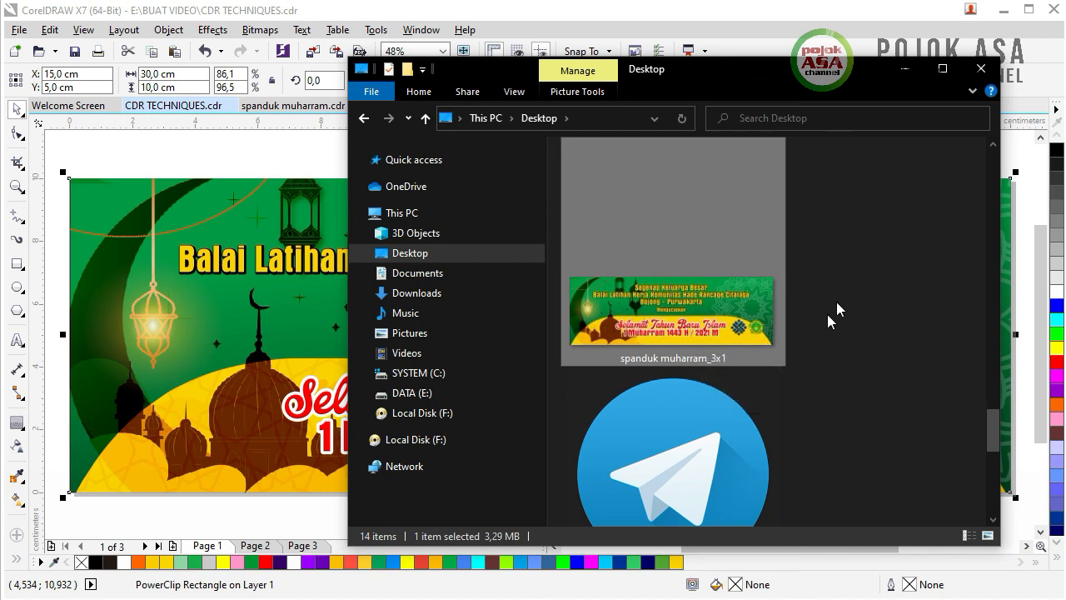
{"action": "left_click", "coordinate": [859, 283]}
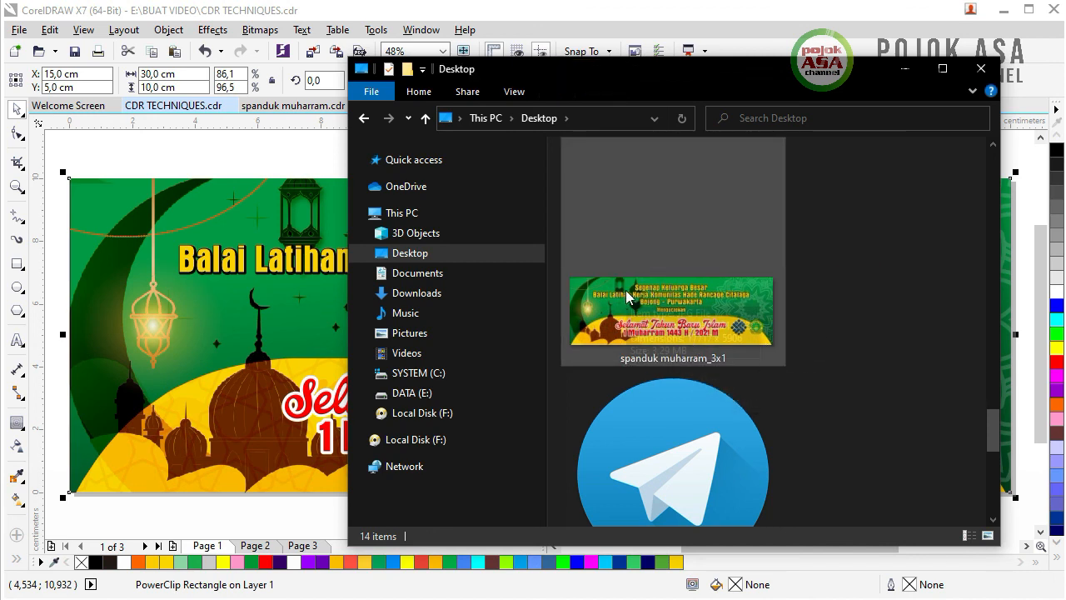
{"action": "mouse_move", "coordinate": [627, 297]}
{"action": "left_click", "coordinate": [850, 333]}
{"action": "left_click", "coordinate": [649, 301]}
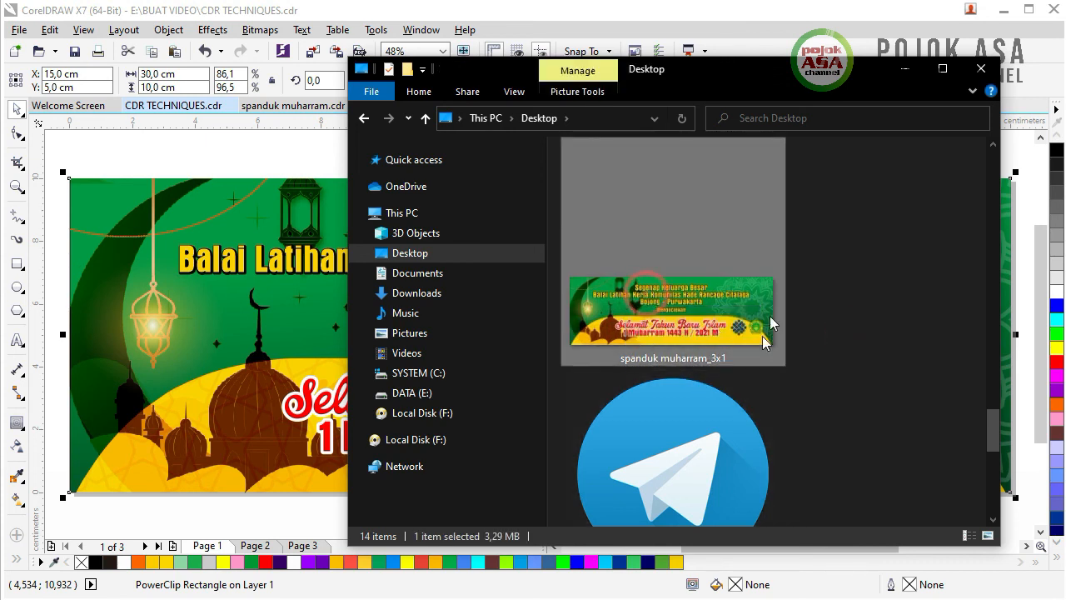
{"action": "mouse_move", "coordinate": [685, 313]}
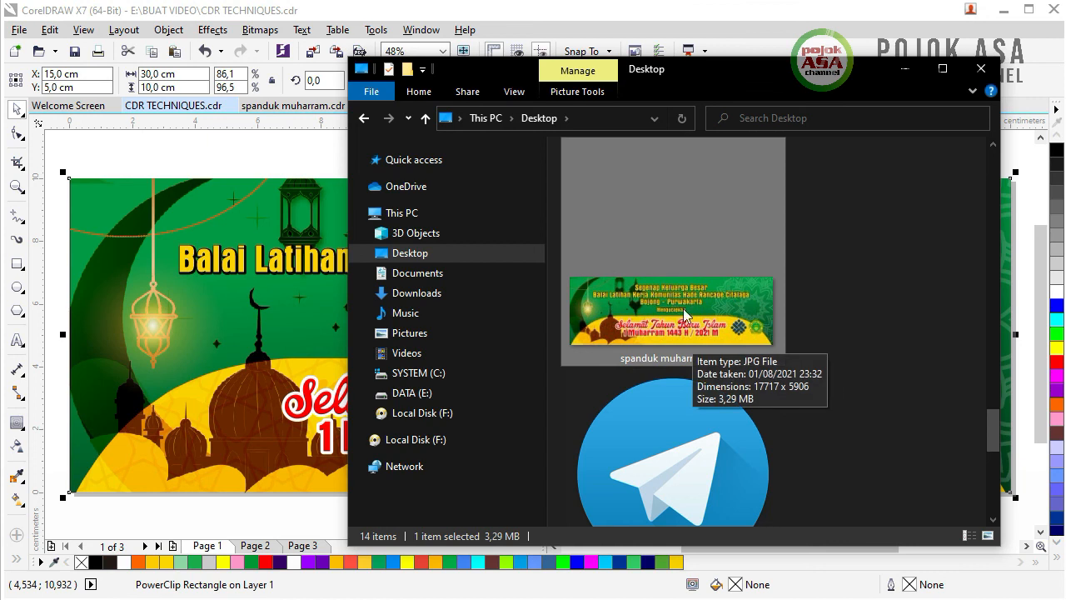